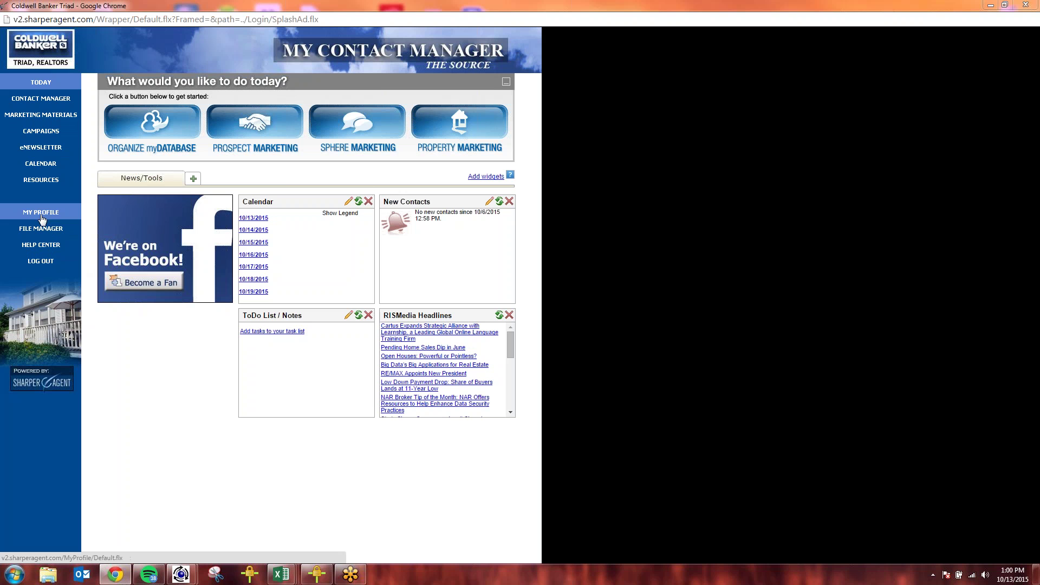
Open My Profile and clear the placeholder text from the license number field
{"action": "left_click", "coordinate": [42, 215]}
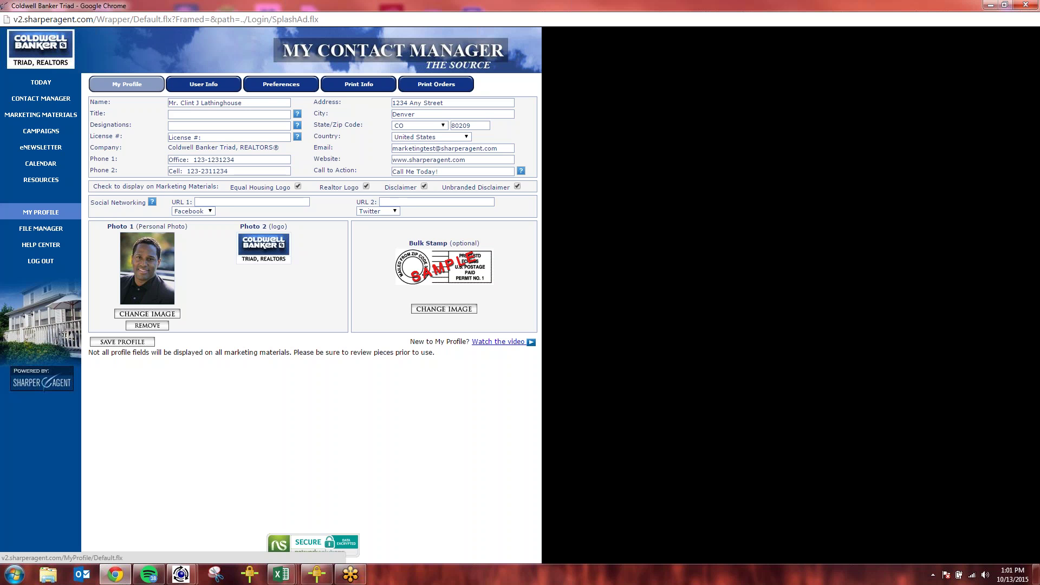
{"action": "left_click_drag", "start_coordinate": [205, 137], "coordinate": [170, 142]}
{"action": "key", "text": "BackSpace"}
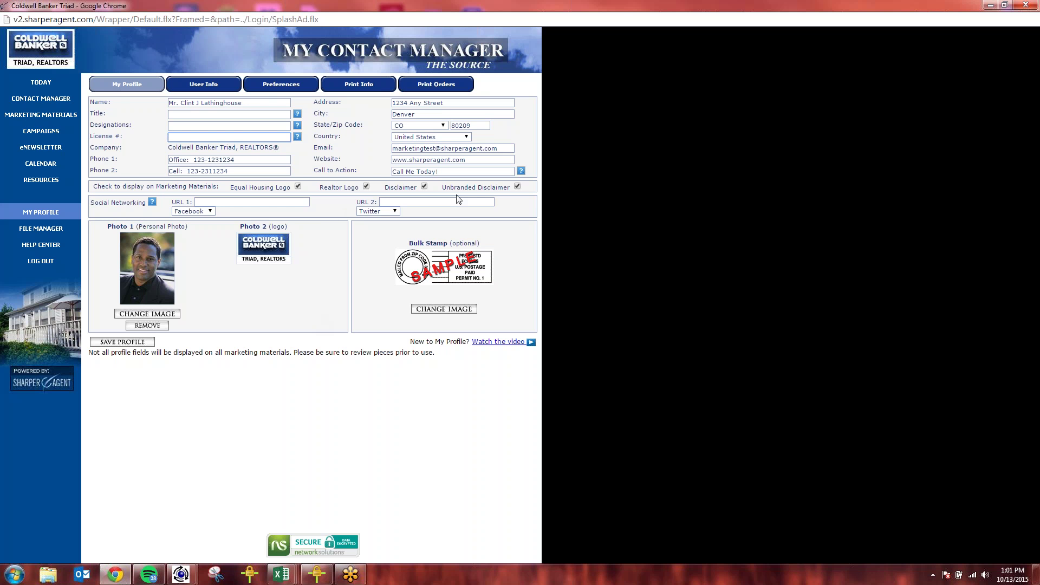
Review the profile's email field and the network choices for the first social networking URL
{"action": "triple_click", "coordinate": [499, 148]}
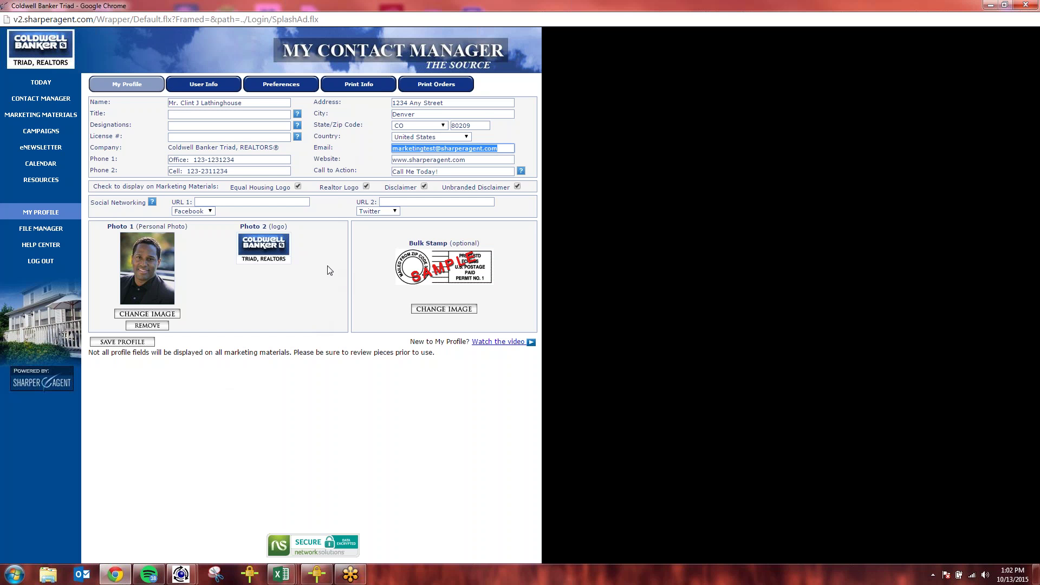
{"action": "left_click", "coordinate": [210, 213]}
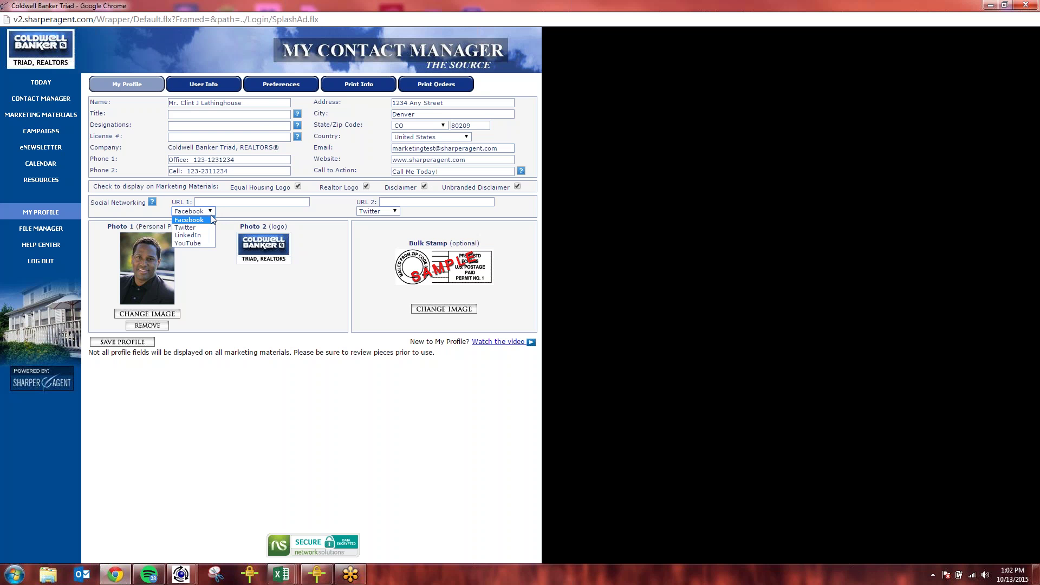
{"action": "left_click", "coordinate": [231, 227]}
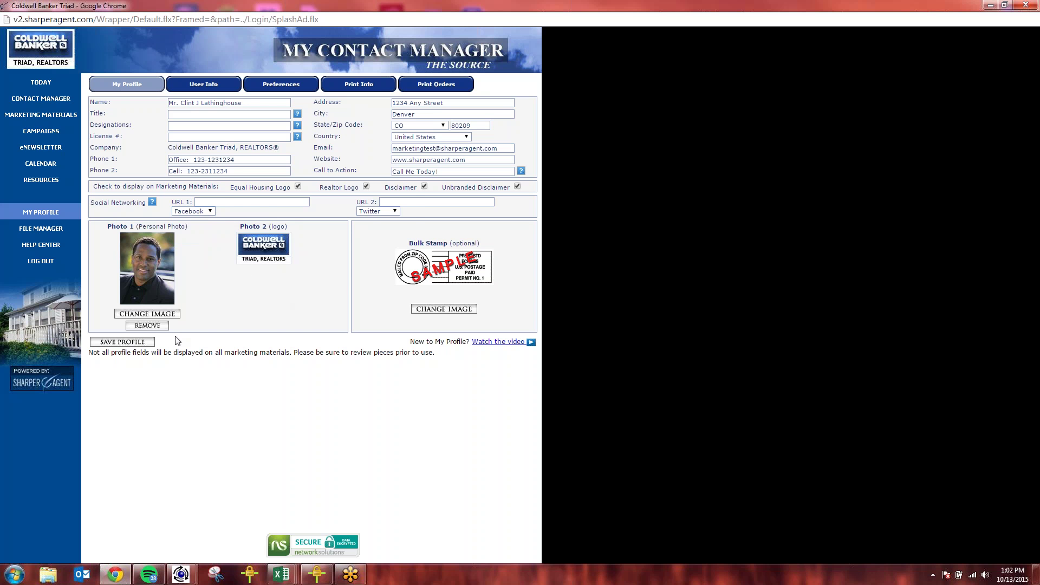
Review the image choices for the personal photo and save the profile
{"action": "left_click", "coordinate": [148, 314]}
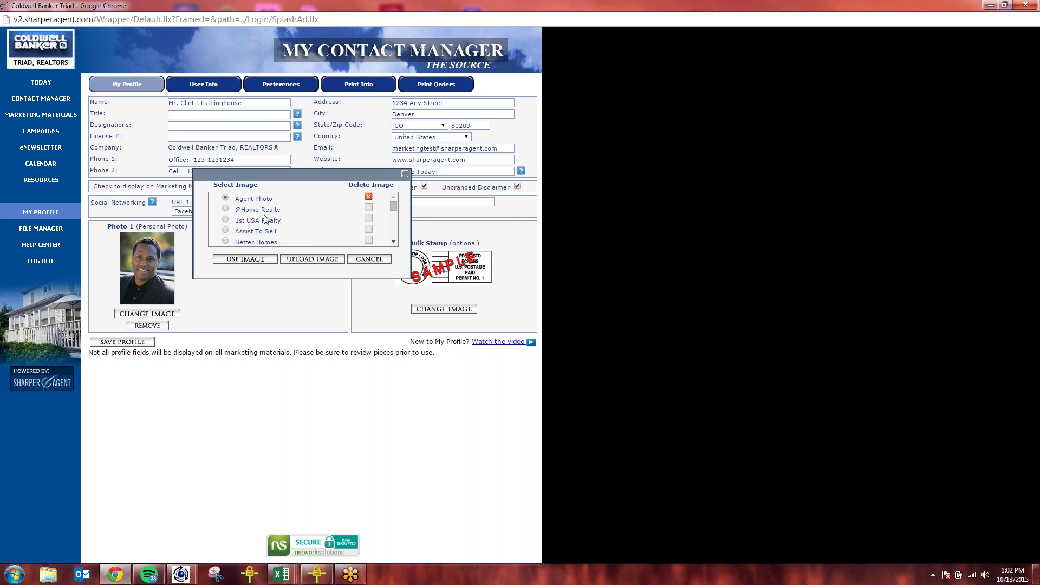
{"action": "left_click", "coordinate": [266, 243]}
{"action": "left_click", "coordinate": [266, 259]}
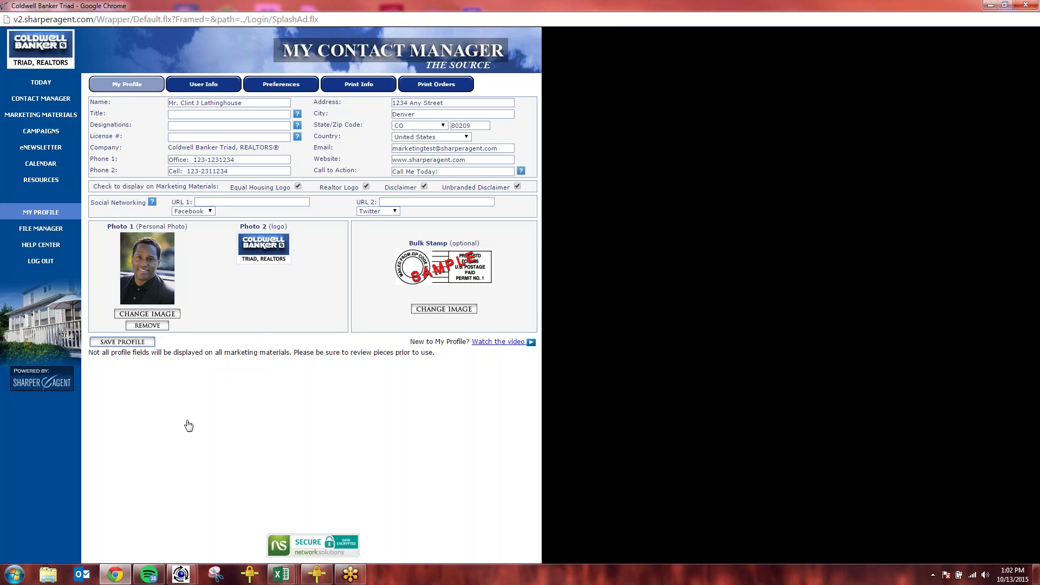
{"action": "left_click", "coordinate": [585, 85]}
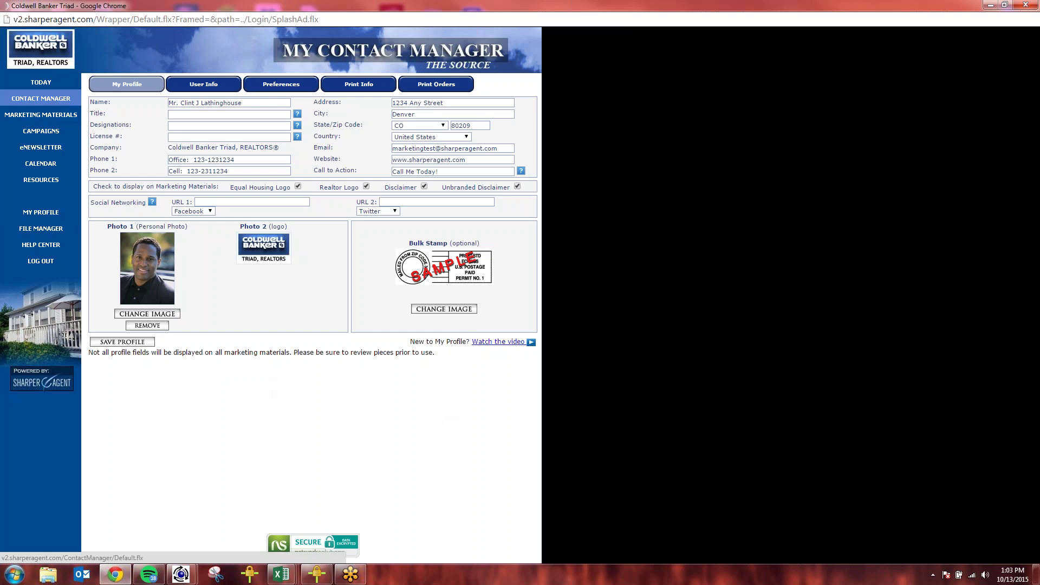
Open group management in the Contact Manager and delete the Client, Co-Worker, Family and Friend groups
{"action": "left_click", "coordinate": [41, 98]}
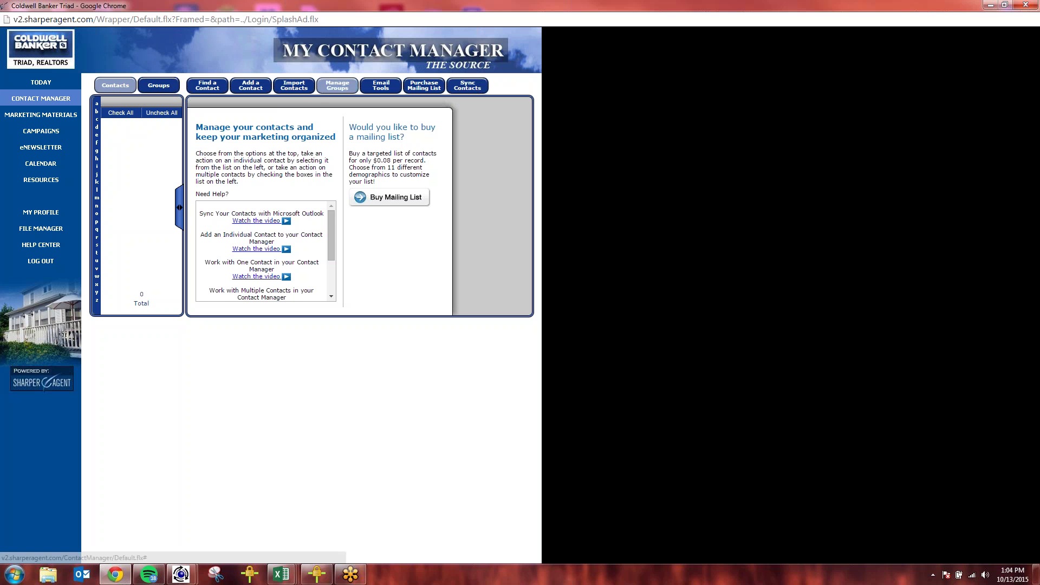
{"action": "left_click", "coordinate": [337, 85]}
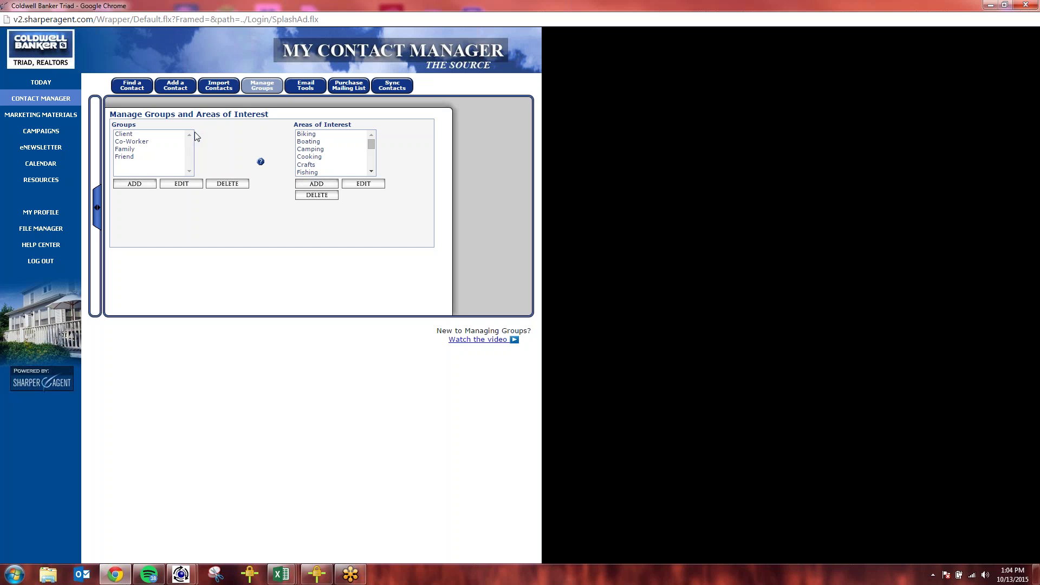
{"action": "left_click", "coordinate": [130, 157]}
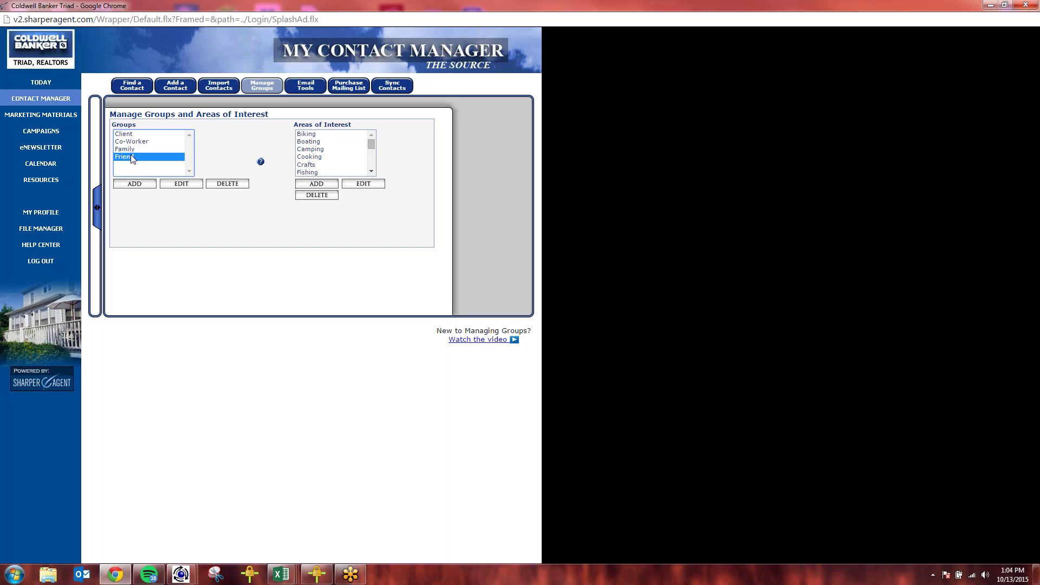
{"action": "key", "text": "shift+Up"}
{"action": "key", "text": "shift+Up"}
{"action": "key", "text": "shift+Up"}
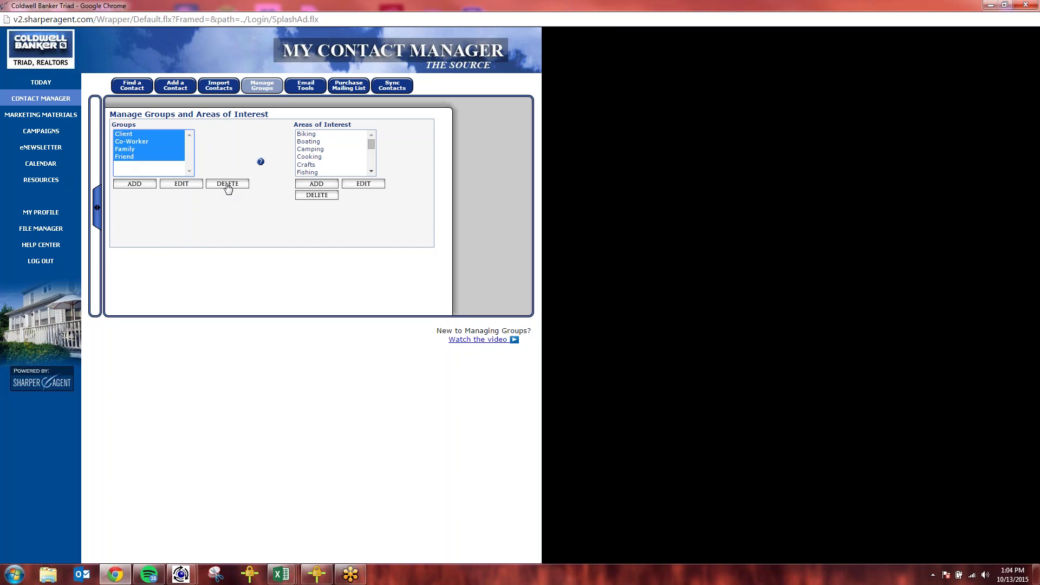
{"action": "left_click", "coordinate": [227, 184]}
{"action": "left_click", "coordinate": [537, 84]}
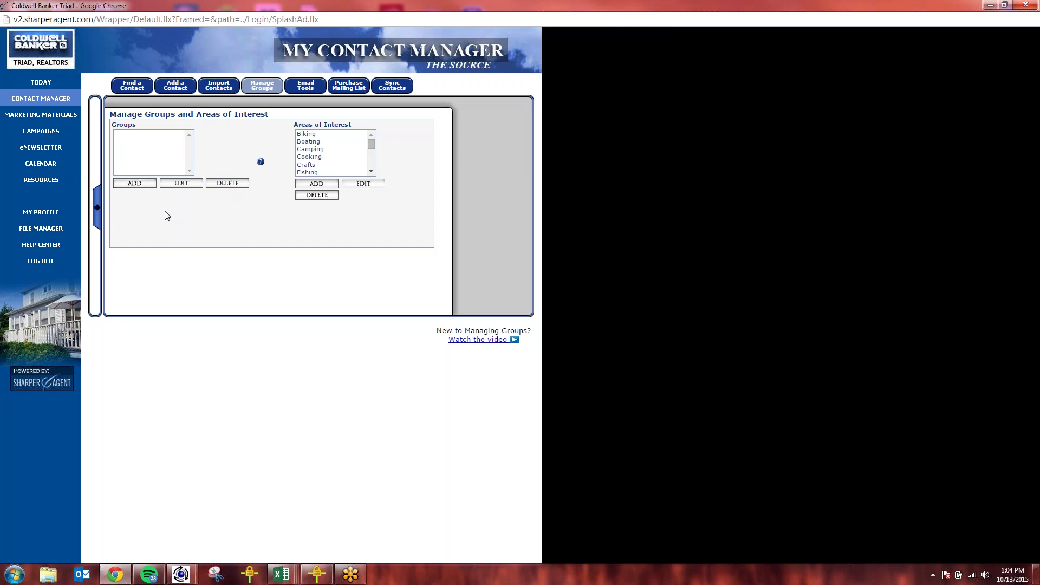
Add a contact group named SOI
{"action": "left_click", "coordinate": [134, 183]}
{"action": "left_click", "coordinate": [181, 228]}
{"action": "type", "text": "SOI"}
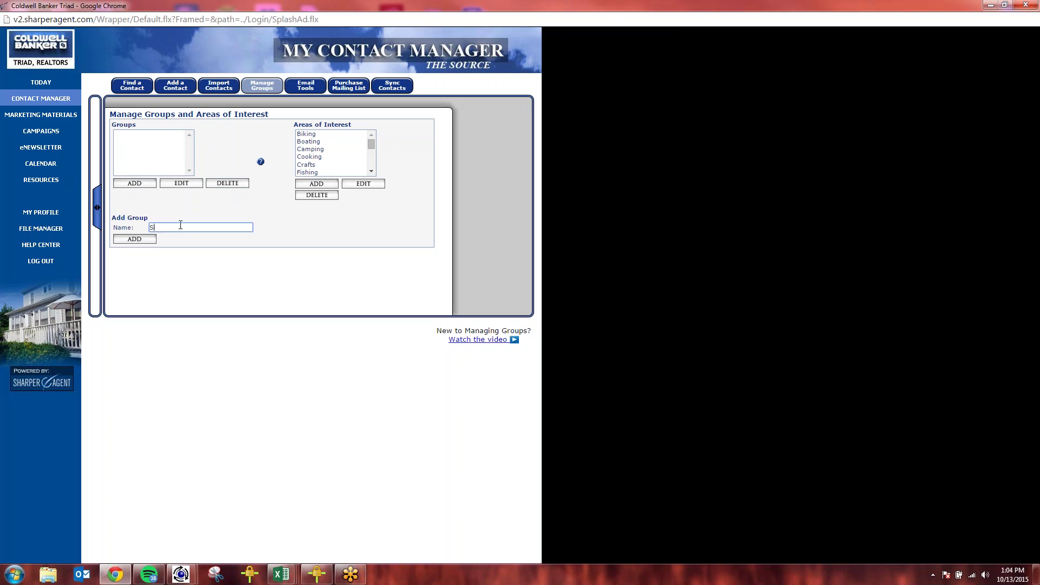
{"action": "left_click", "coordinate": [138, 242]}
Add a contact group named Farm ABC
{"action": "left_click", "coordinate": [135, 184]}
{"action": "left_click", "coordinate": [169, 226]}
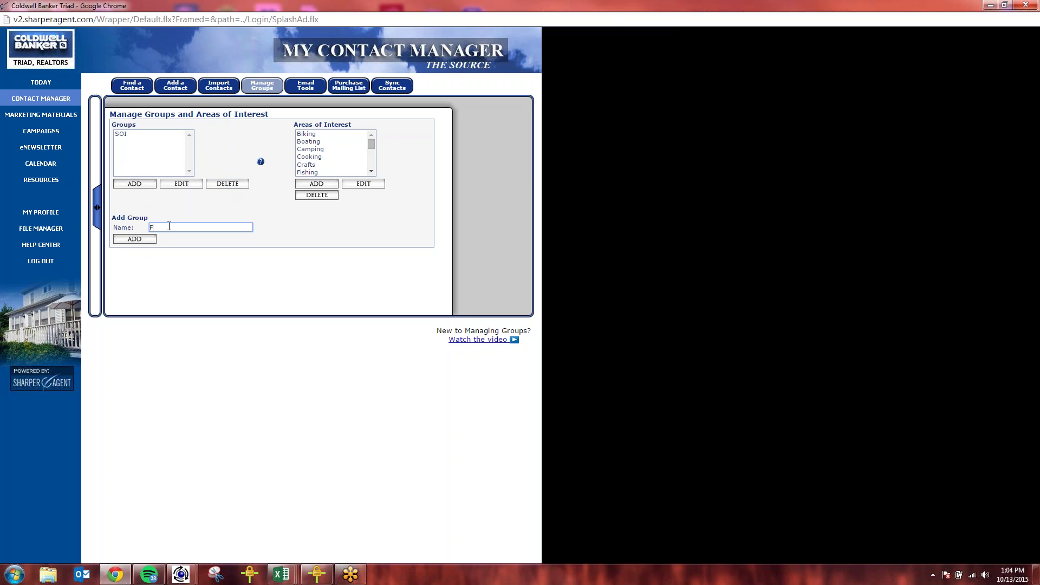
{"action": "type", "text": "Fare"}
{"action": "type", "text": " ABC"}
{"action": "left_click", "coordinate": [134, 238]}
Add a contact group named FTHB
{"action": "left_click", "coordinate": [139, 184]}
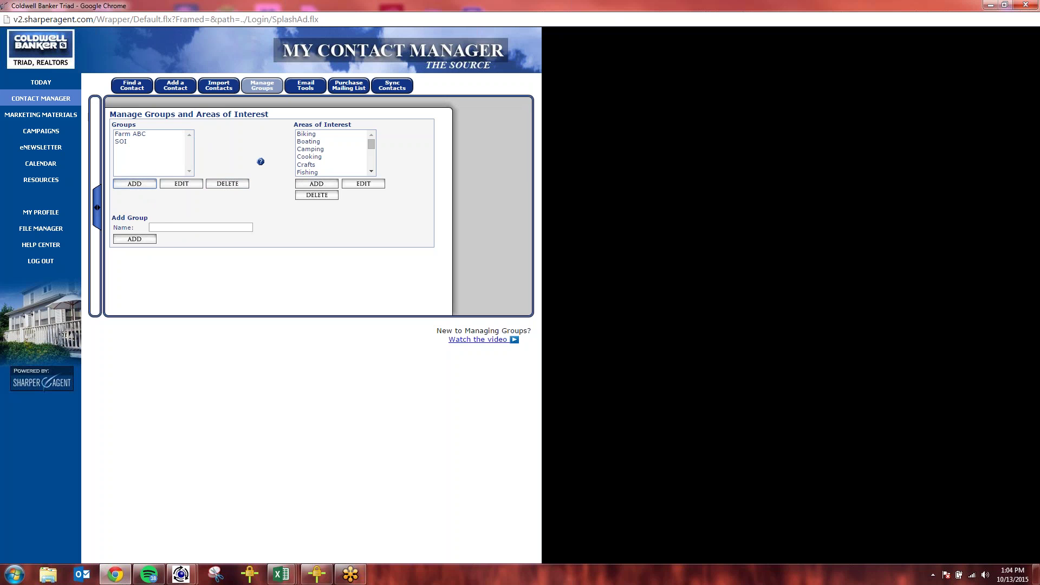
{"action": "left_click", "coordinate": [170, 228]}
{"action": "type", "text": "first time"}
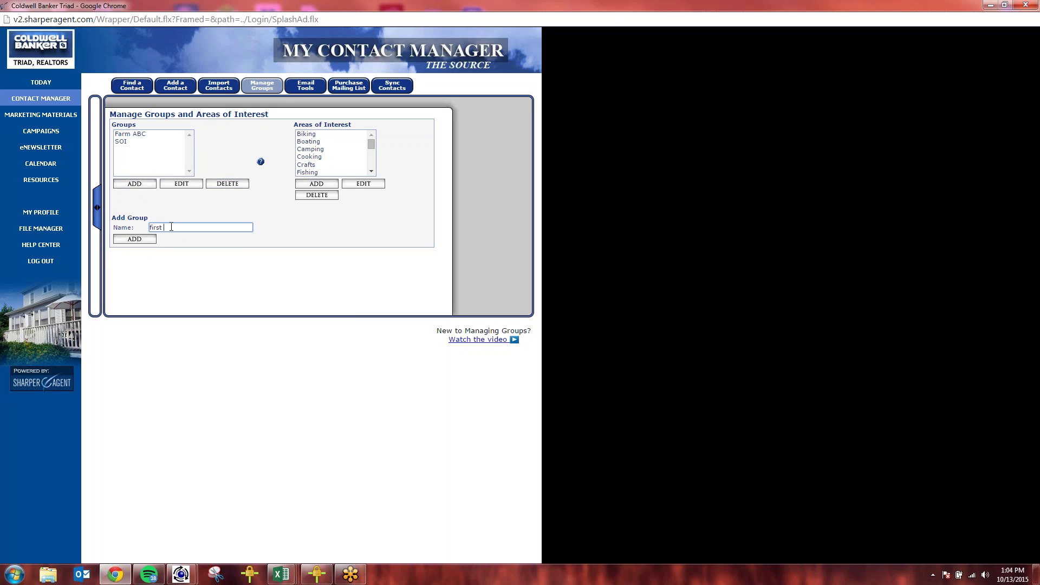
{"action": "key", "text": "BackSpace"}
{"action": "key", "text": "BackSpace"}
{"action": "key", "text": "BackSpace"}
{"action": "key", "text": "BackSpace"}
{"action": "key", "text": "BackSpace"}
{"action": "key", "text": "BackSpace"}
{"action": "key", "text": "BackSpace"}
{"action": "key", "text": "BackSpace"}
{"action": "key", "text": "BackSpace"}
{"action": "type", "text": "FTHB"}
{"action": "left_click", "coordinate": [132, 239]}
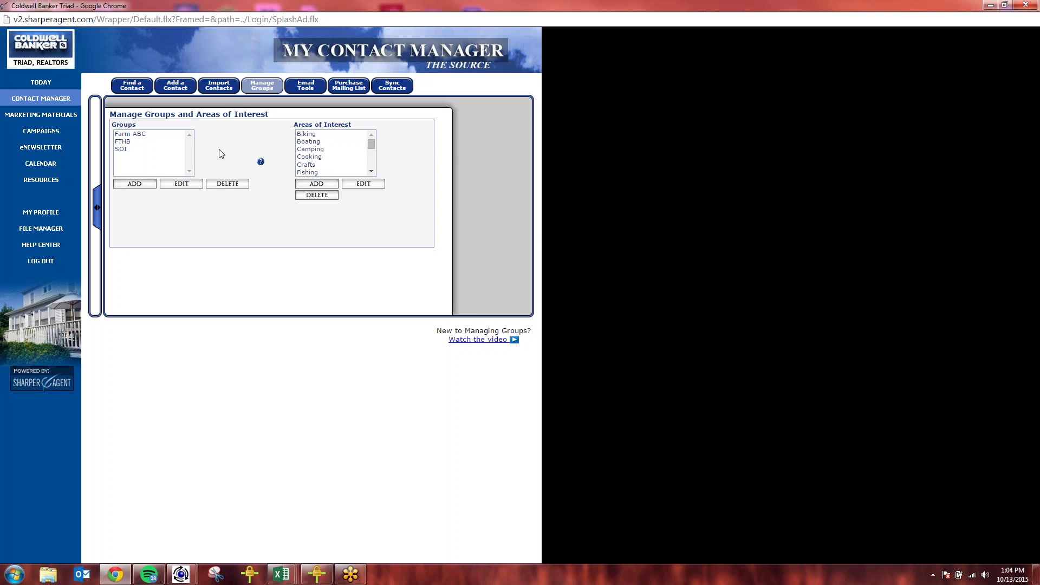
Start a contact import with Microsoft Excel as the source format and continue past the export instructions to the file upload
{"action": "left_click", "coordinate": [219, 85]}
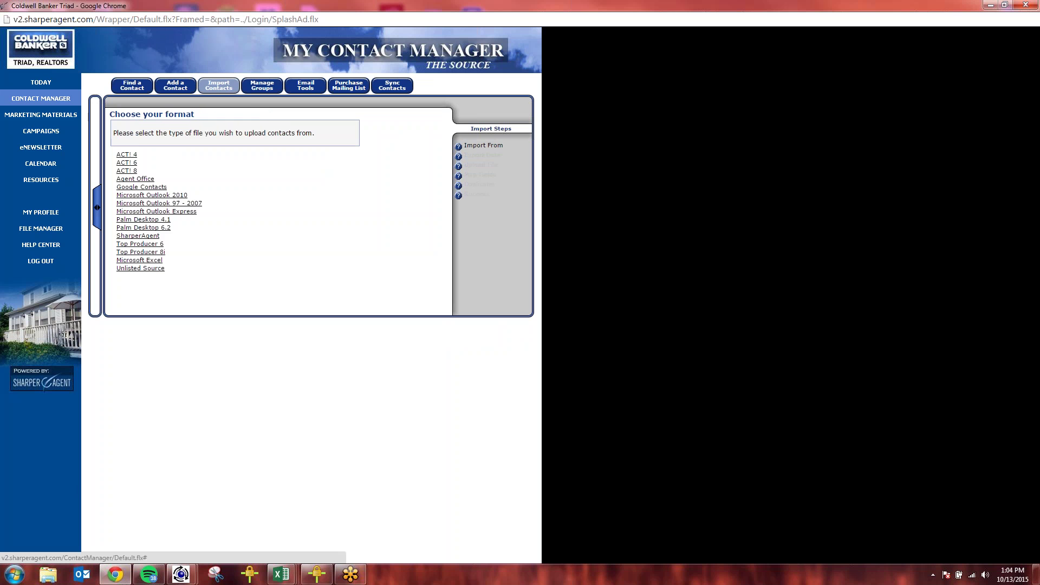
{"action": "left_click", "coordinate": [139, 260]}
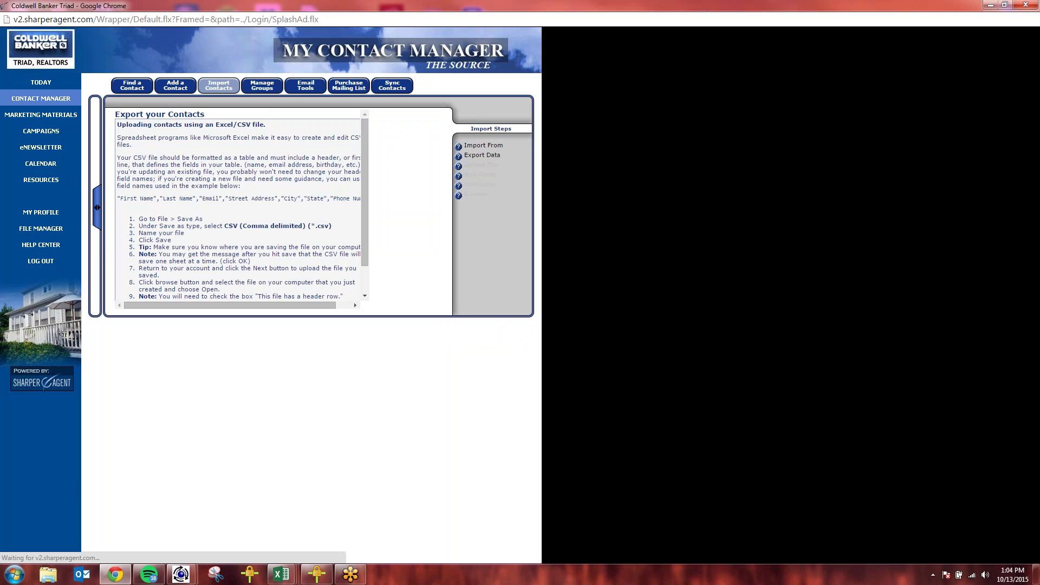
{"action": "scroll", "coordinate": [199, 289], "scroll_direction": "down", "scroll_amount": 3}
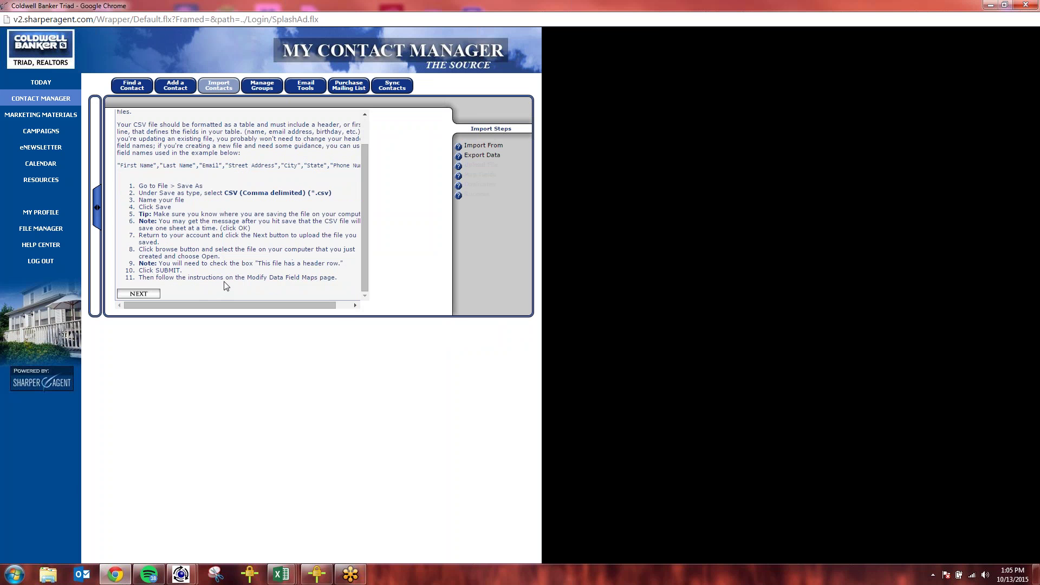
{"action": "left_click", "coordinate": [139, 294]}
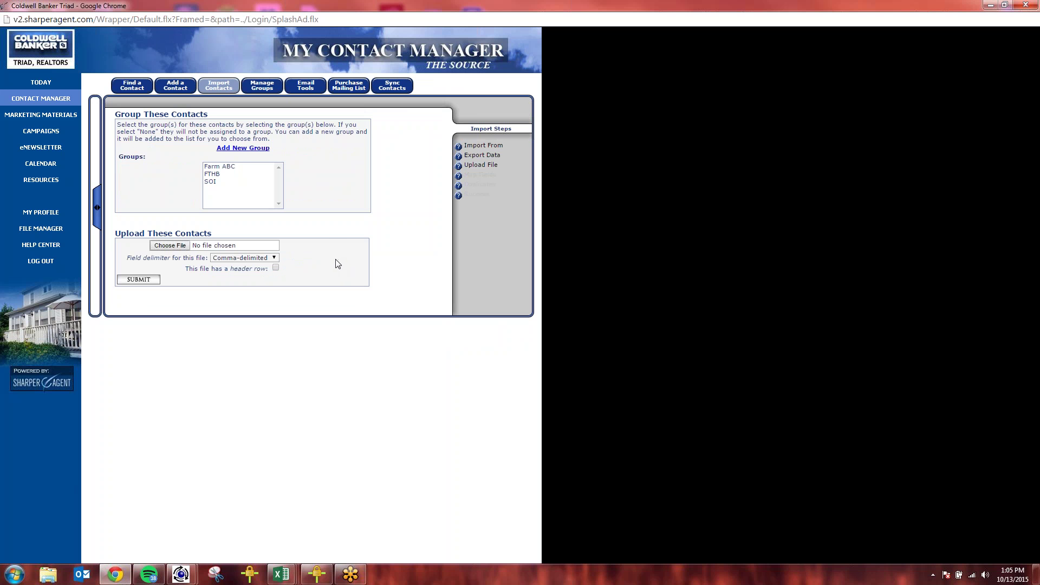
Open the EXAMPLE spreadsheet from the desktop in Excel, fit its columns to their contents, and return to the maximized contact import page
{"action": "double_click", "coordinate": [447, 1]}
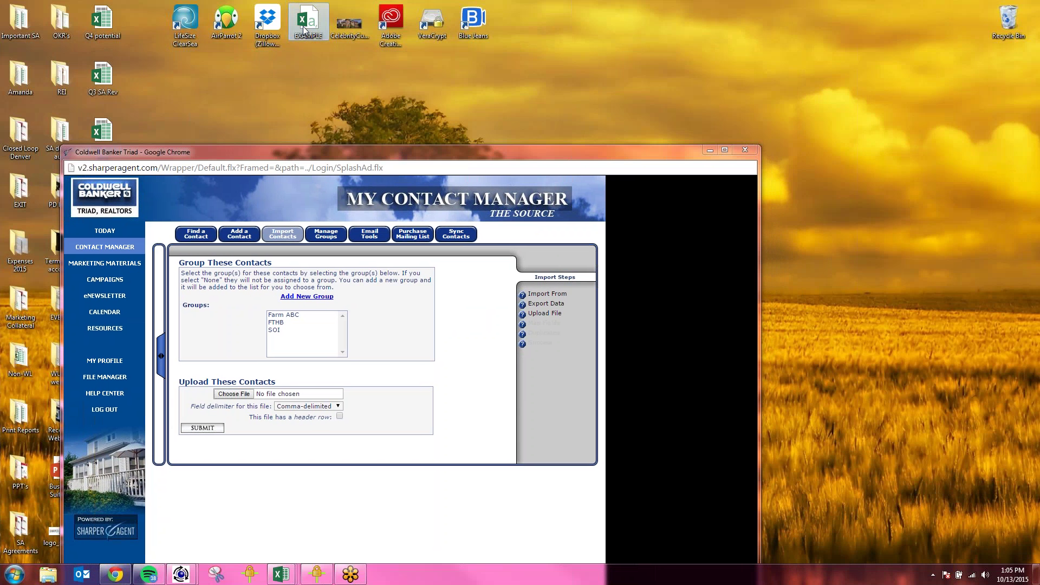
{"action": "double_click", "coordinate": [307, 23]}
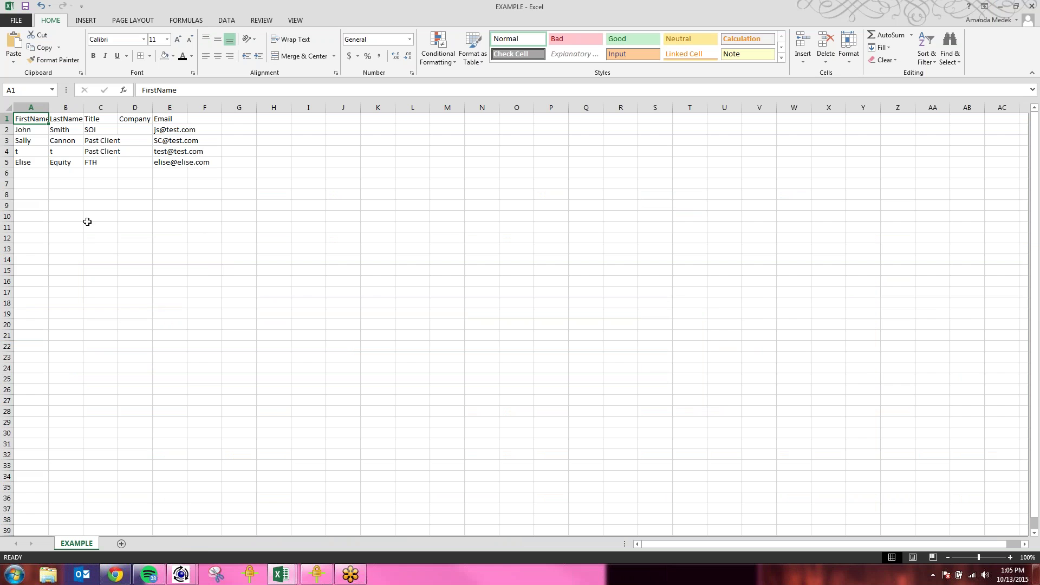
{"action": "left_click", "coordinate": [10, 107]}
{"action": "double_click", "coordinate": [47, 107]}
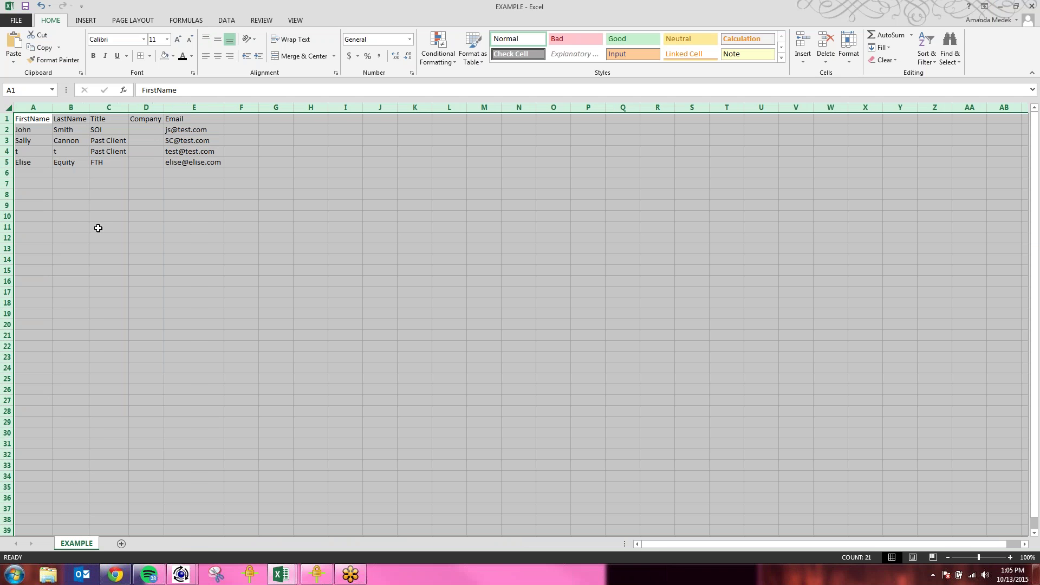
{"action": "left_click", "coordinate": [106, 108]}
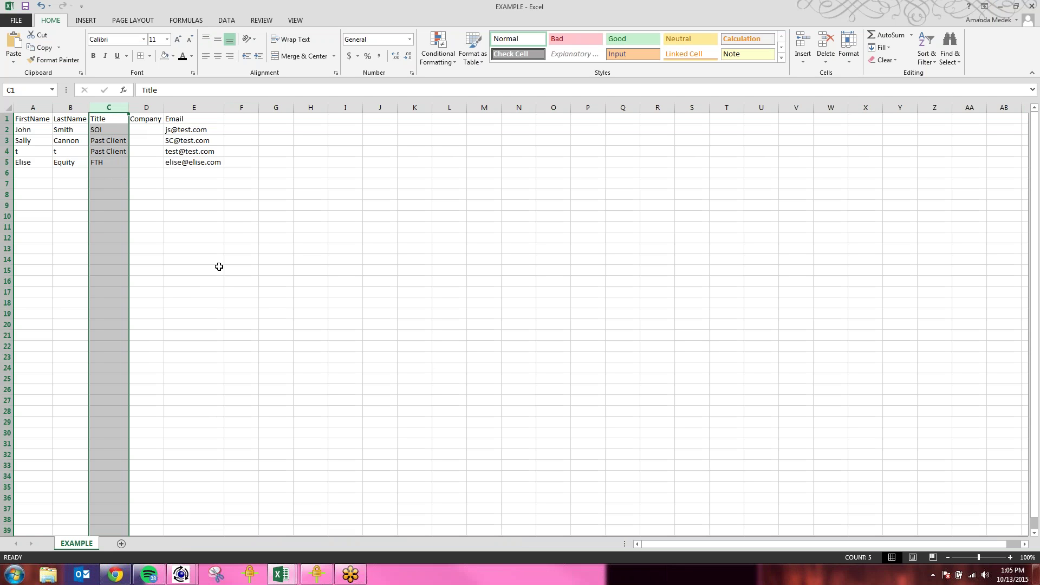
{"action": "left_click", "coordinate": [117, 576]}
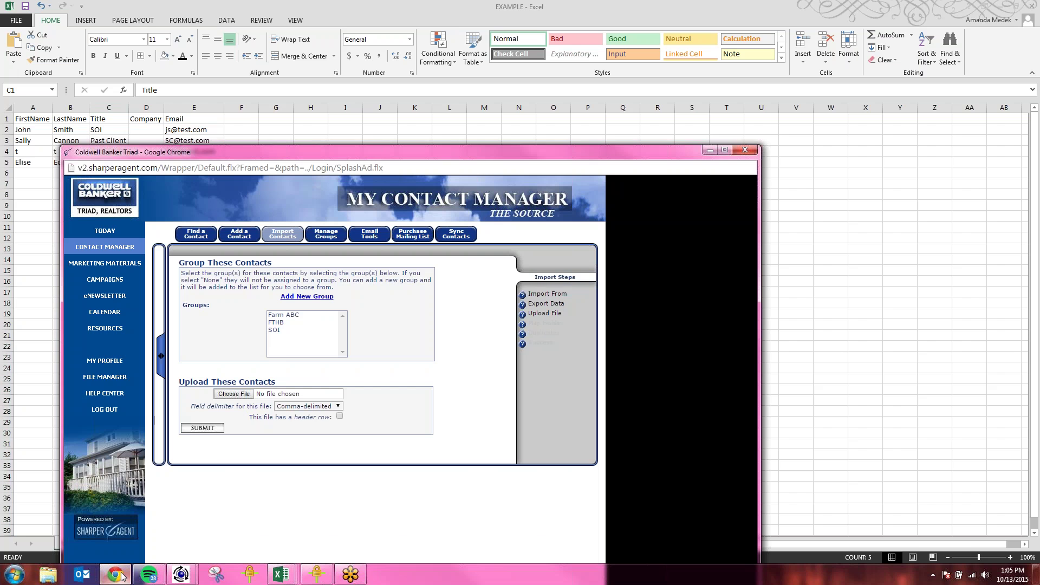
{"action": "left_click", "coordinate": [724, 150]}
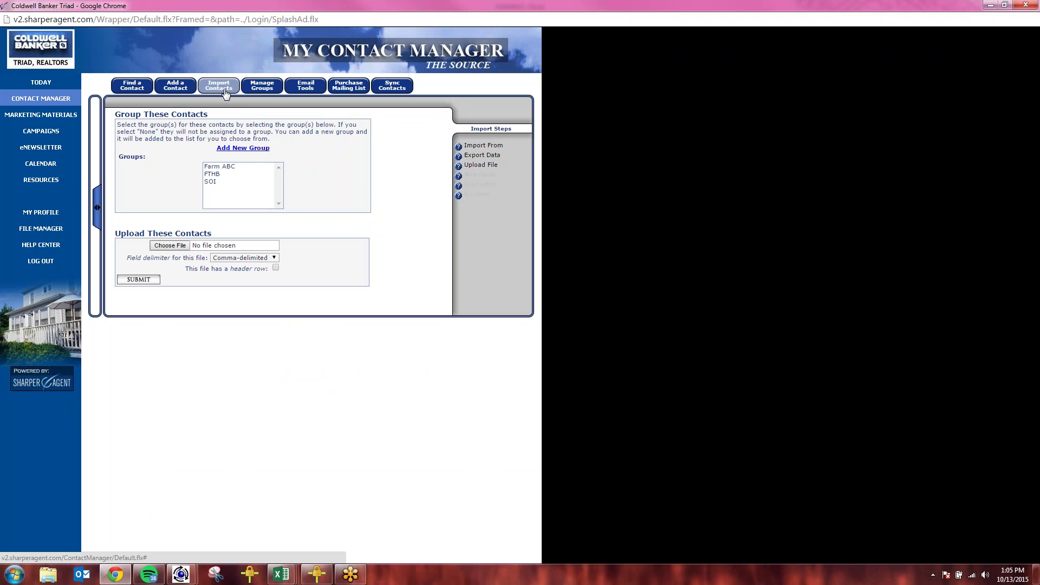
Look at the form for adding a new group within the contact import and cancel it
{"action": "left_click", "coordinate": [215, 182]}
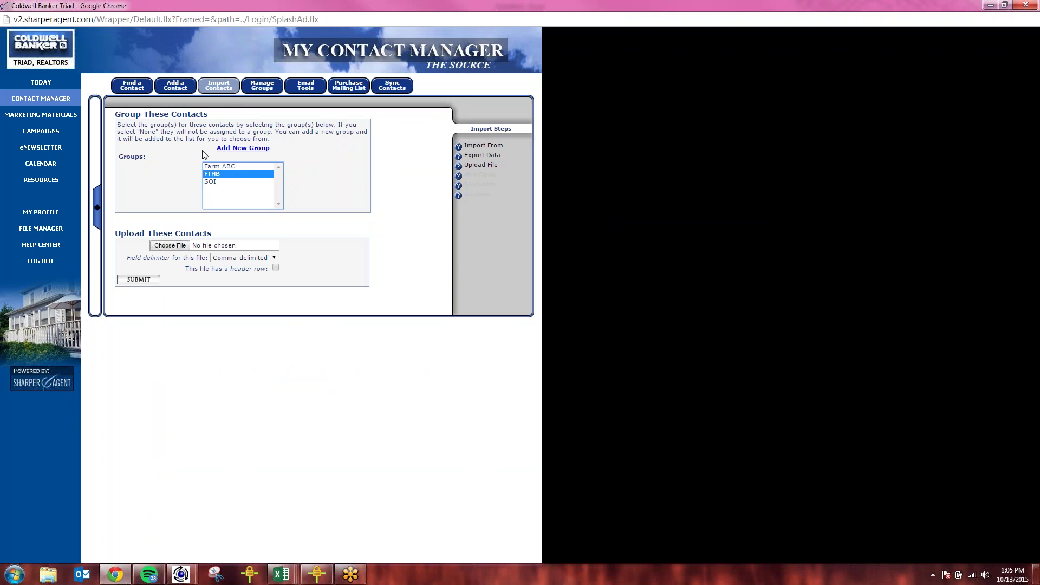
{"action": "left_click", "coordinate": [237, 148]}
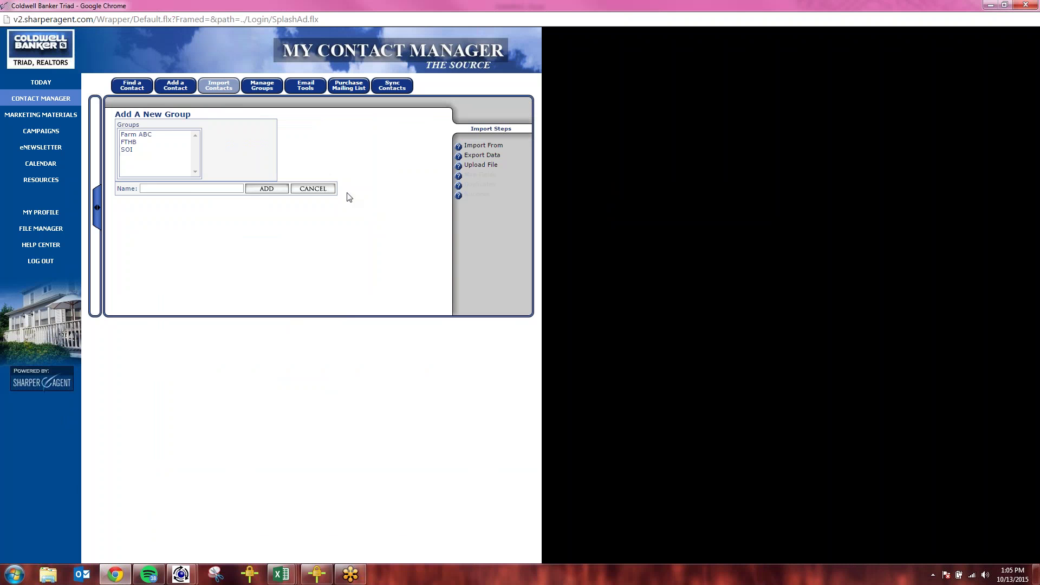
{"action": "left_click", "coordinate": [328, 191]}
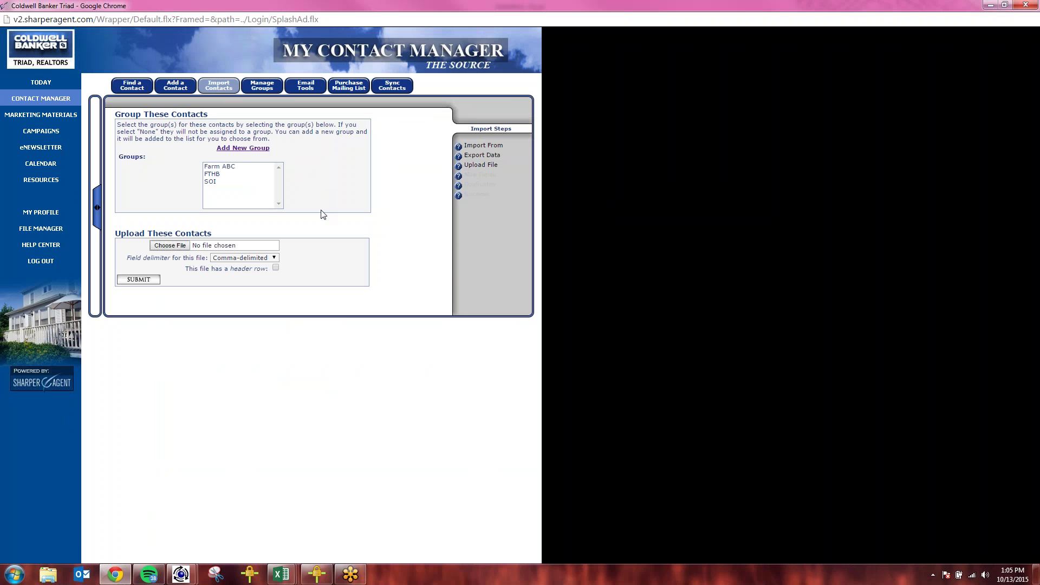
Mark the import file as having a header row, choose EXAMPLE.csv from the desktop, and submit the upload
{"action": "left_click", "coordinate": [276, 268]}
{"action": "left_click", "coordinate": [170, 245]}
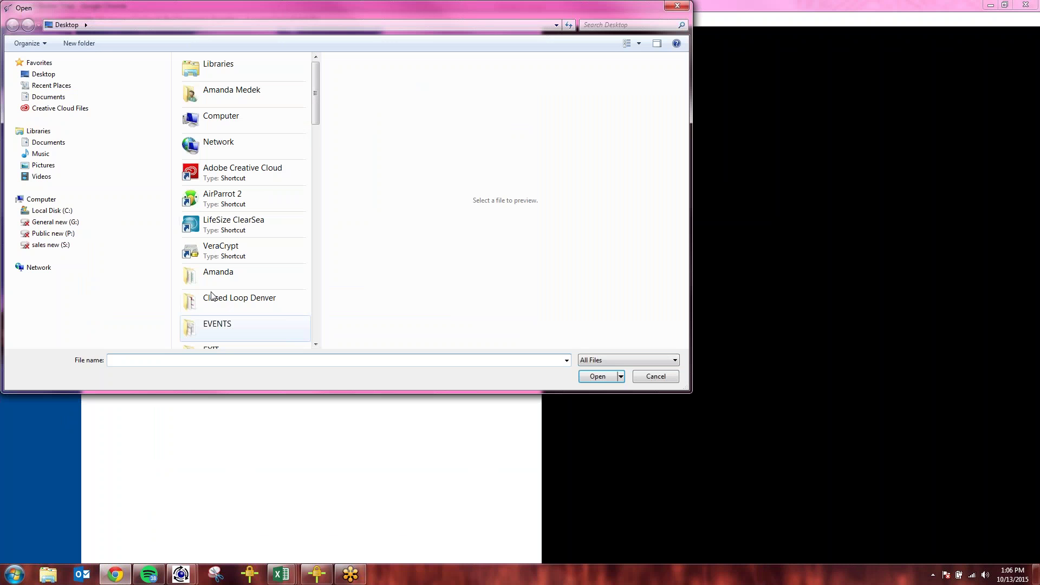
{"action": "left_click", "coordinate": [44, 73]}
{"action": "left_click_drag", "start_coordinate": [317, 89], "coordinate": [314, 245]}
{"action": "left_click", "coordinate": [229, 247]}
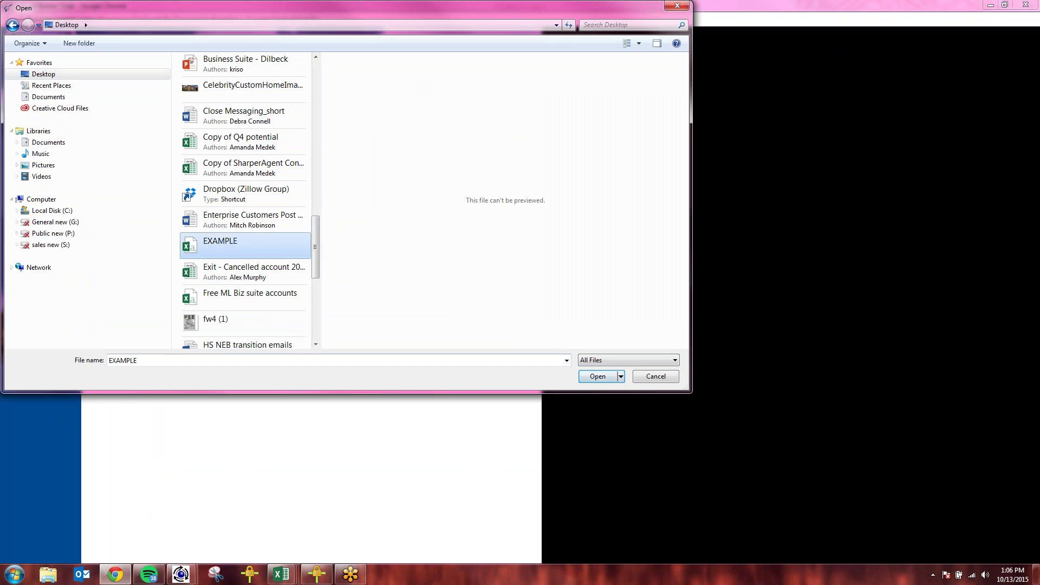
{"action": "left_click", "coordinate": [597, 376]}
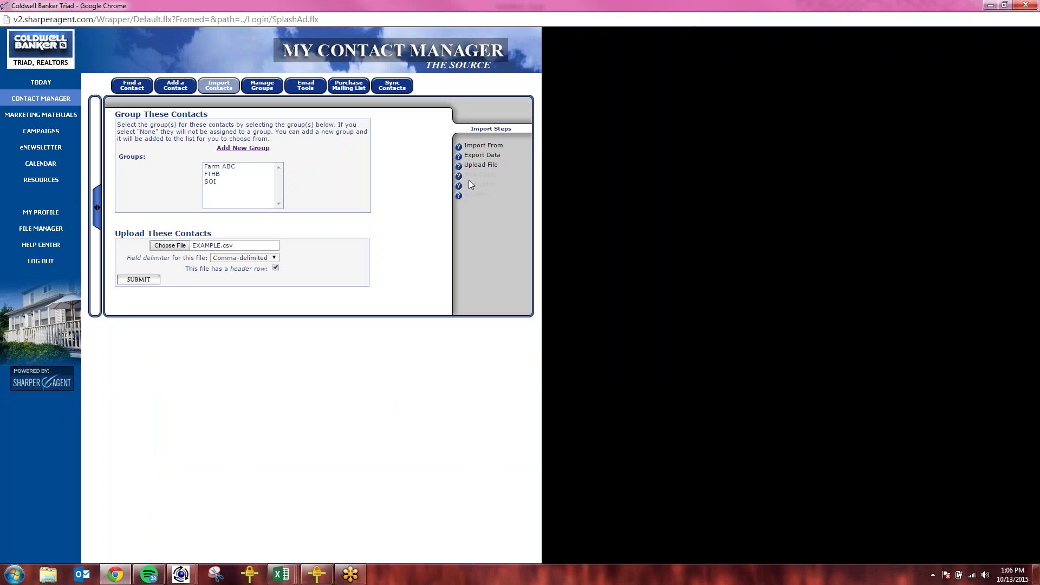
{"action": "left_click", "coordinate": [138, 279]}
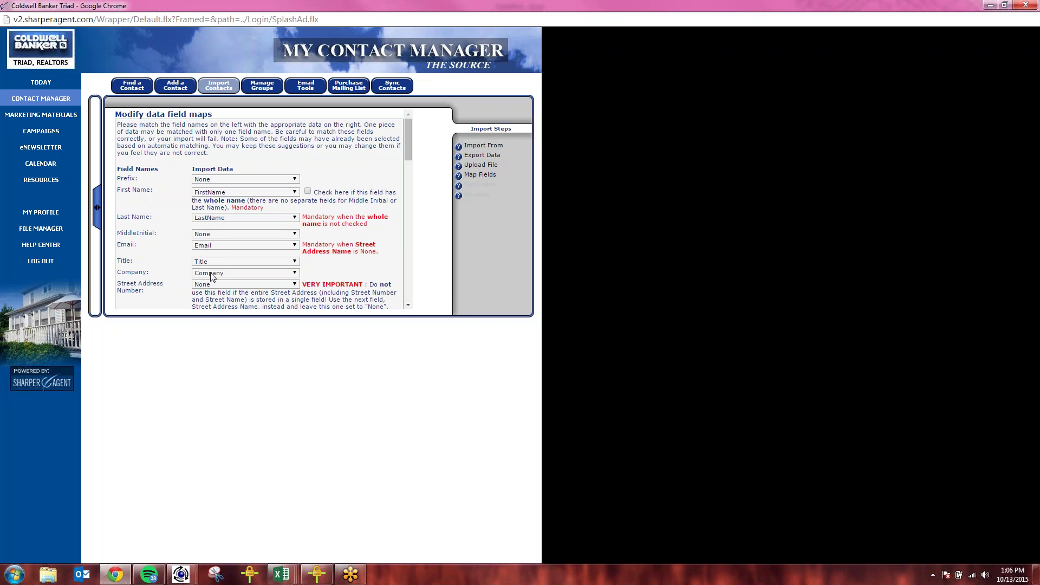
Upload the contacts with the suggested field mapping, accept the import preview, and finish the import
{"action": "scroll", "coordinate": [212, 276], "scroll_direction": "down", "scroll_amount": 15}
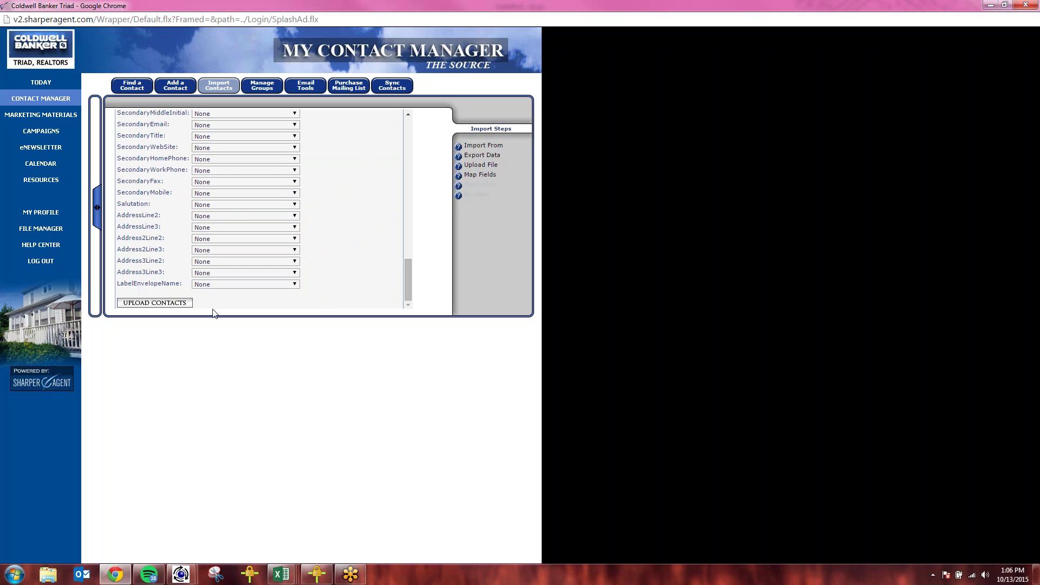
{"action": "left_click", "coordinate": [154, 302]}
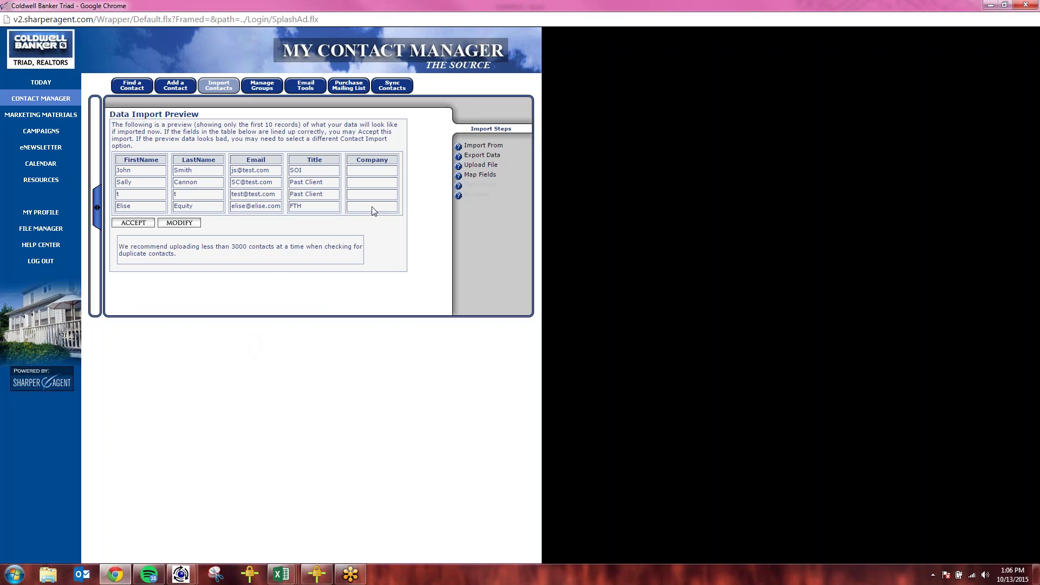
{"action": "left_click", "coordinate": [133, 223]}
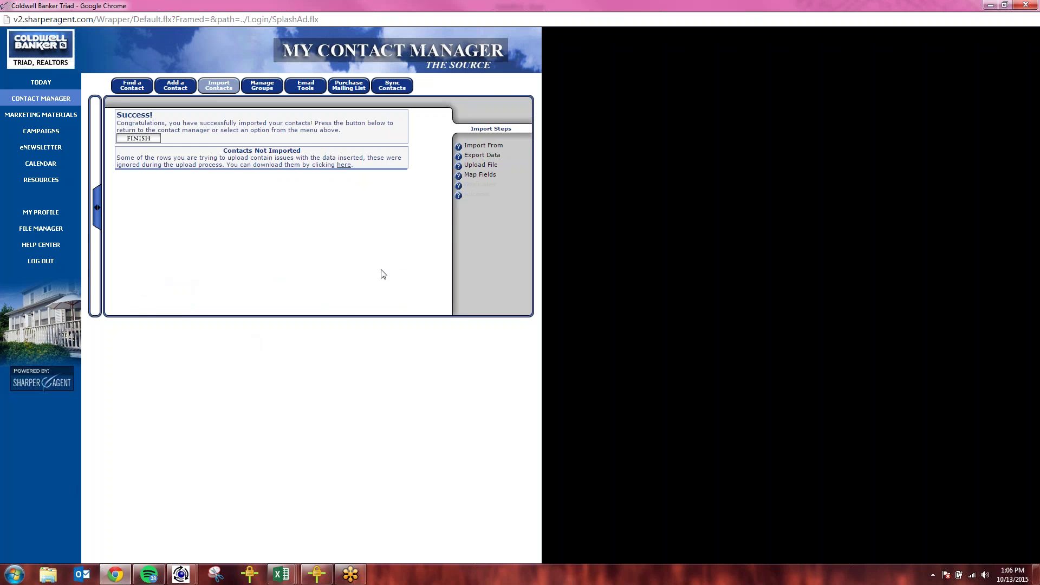
{"action": "left_click", "coordinate": [141, 141]}
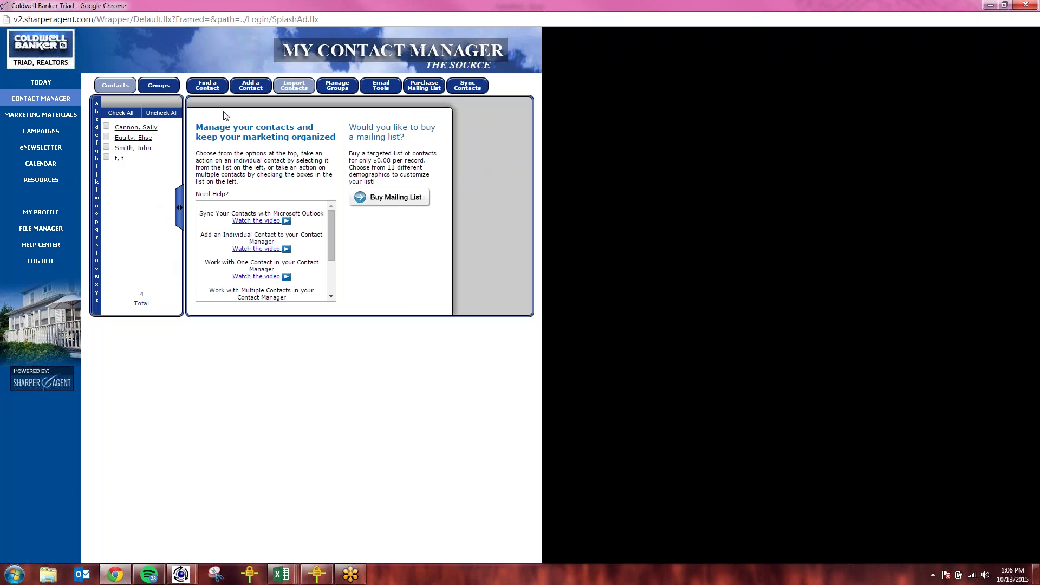
Search the contacts using all attribute categories, with SOI as the title
{"action": "left_click", "coordinate": [207, 86]}
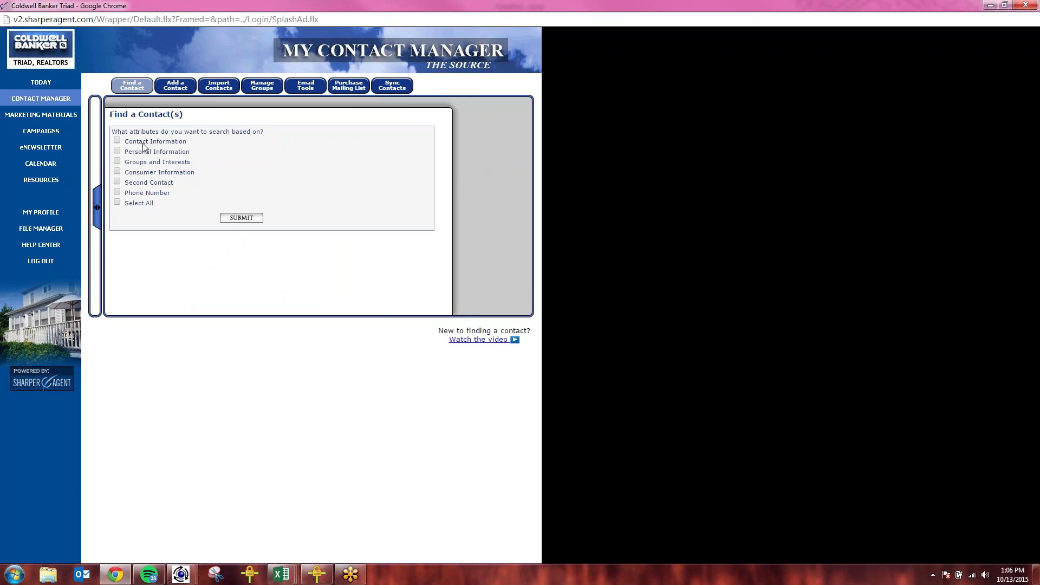
{"action": "left_click", "coordinate": [121, 203]}
{"action": "left_click", "coordinate": [240, 219]}
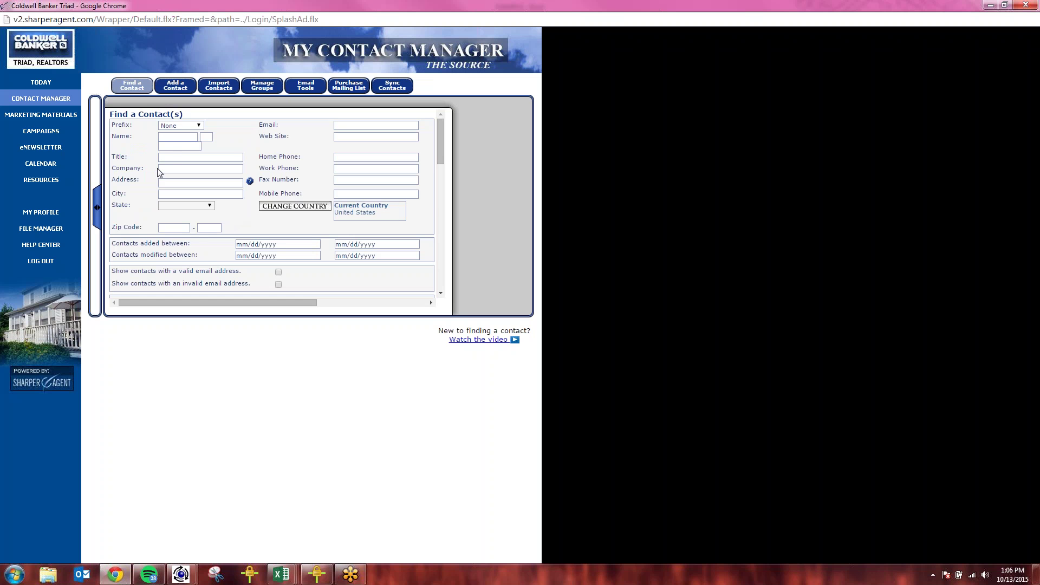
{"action": "left_click", "coordinate": [178, 157]}
{"action": "triple_click", "coordinate": [130, 162]}
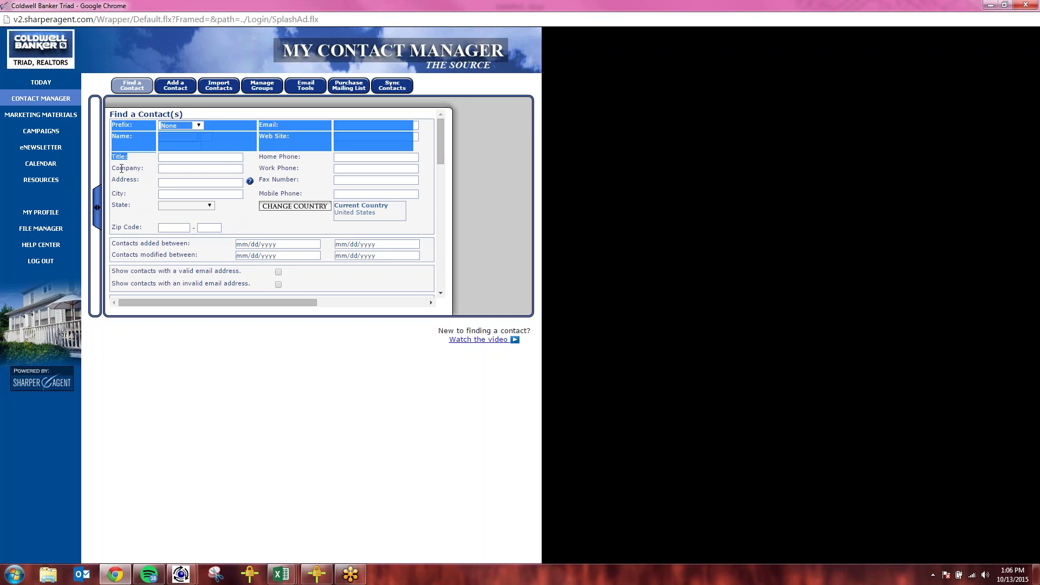
{"action": "left_click", "coordinate": [179, 156]}
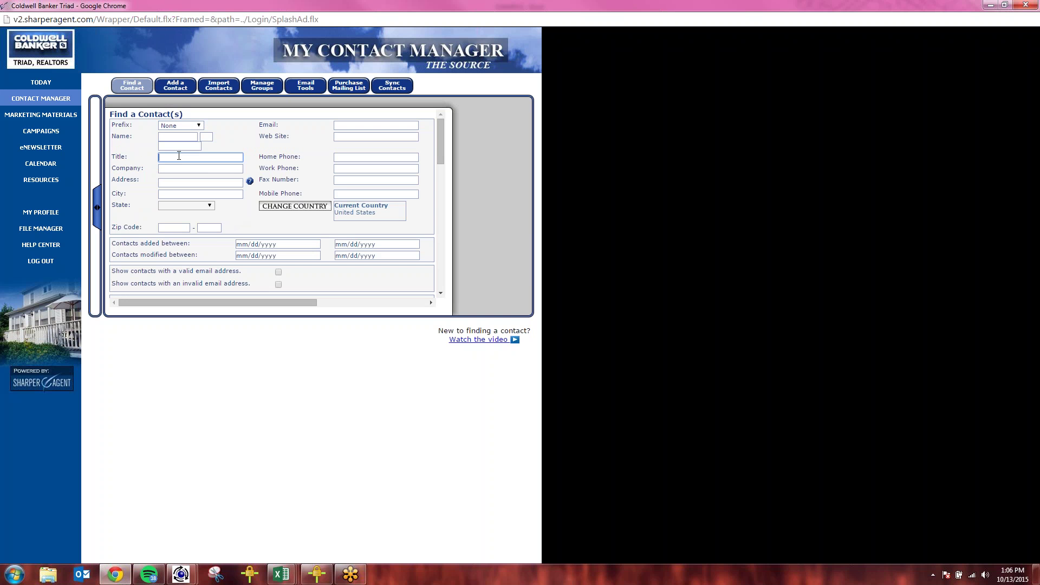
{"action": "type", "text": "SOI"}
{"action": "scroll", "coordinate": [443, 243], "scroll_direction": "down", "scroll_amount": 3}
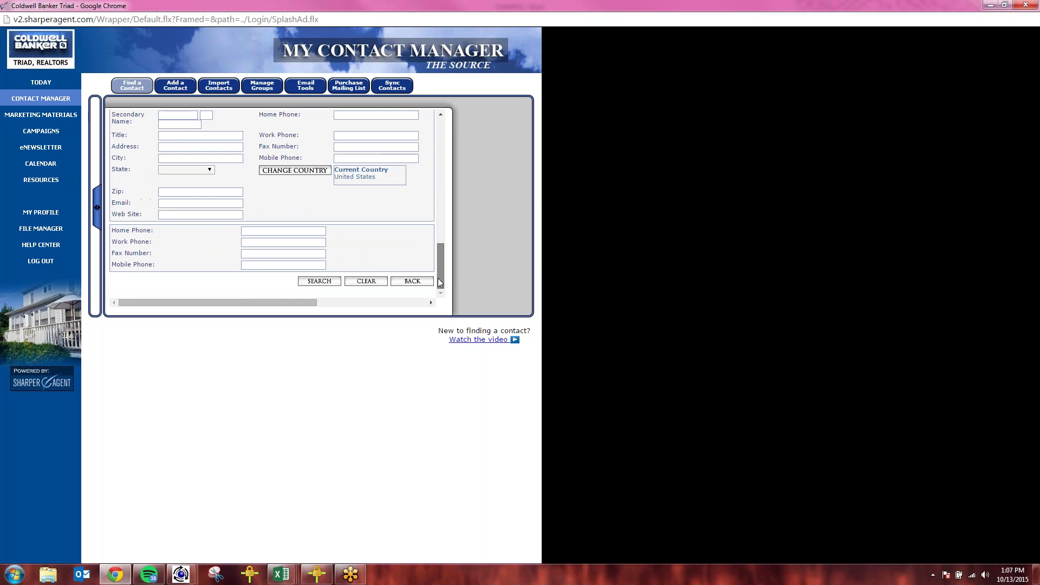
{"action": "left_click_drag", "start_coordinate": [440, 283], "coordinate": [443, 123]}
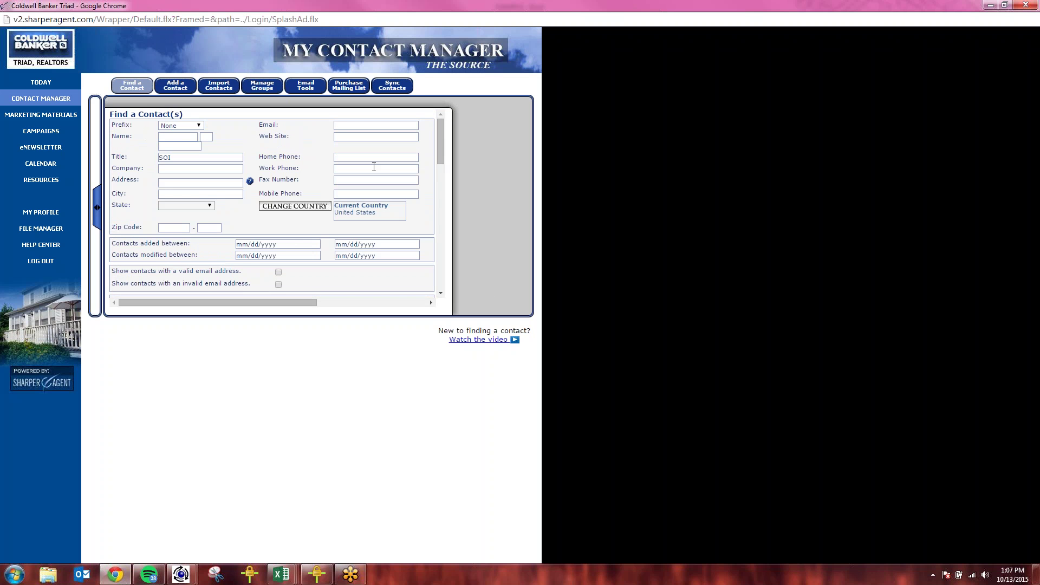
{"action": "left_click_drag", "start_coordinate": [443, 131], "coordinate": [441, 156]}
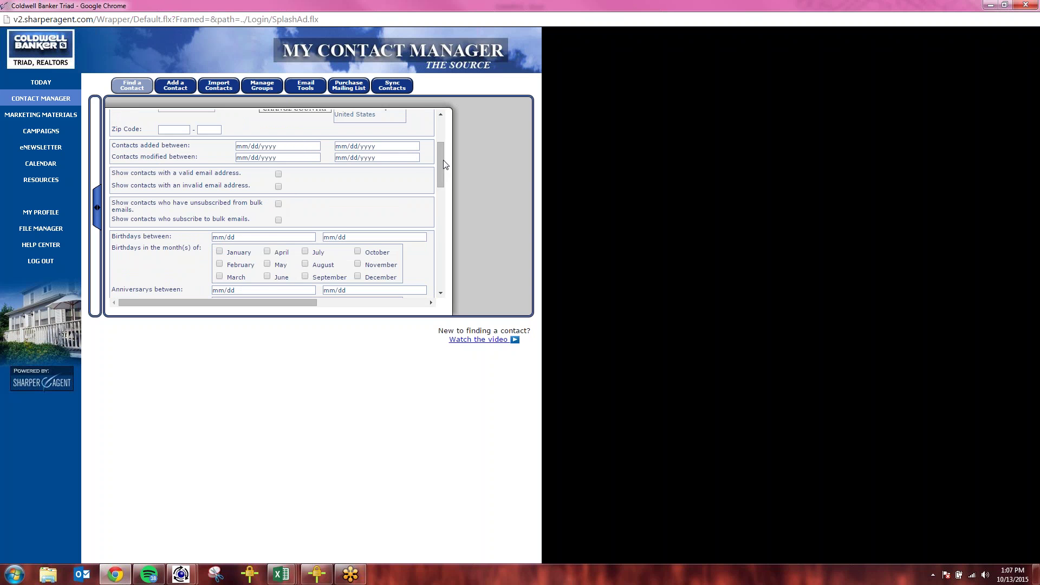
{"action": "left_click_drag", "start_coordinate": [443, 160], "coordinate": [438, 274]}
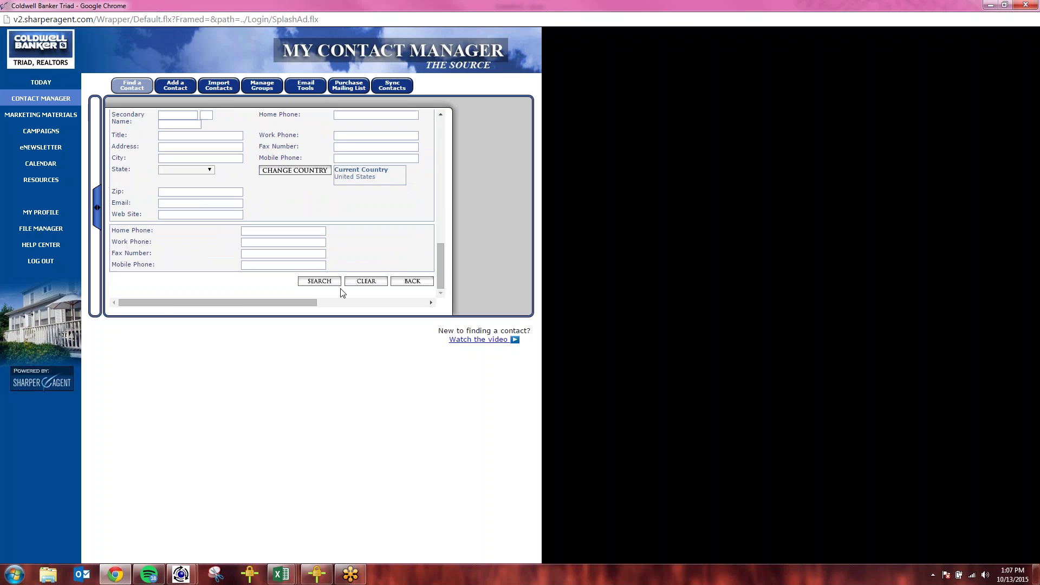
{"action": "left_click", "coordinate": [323, 282]}
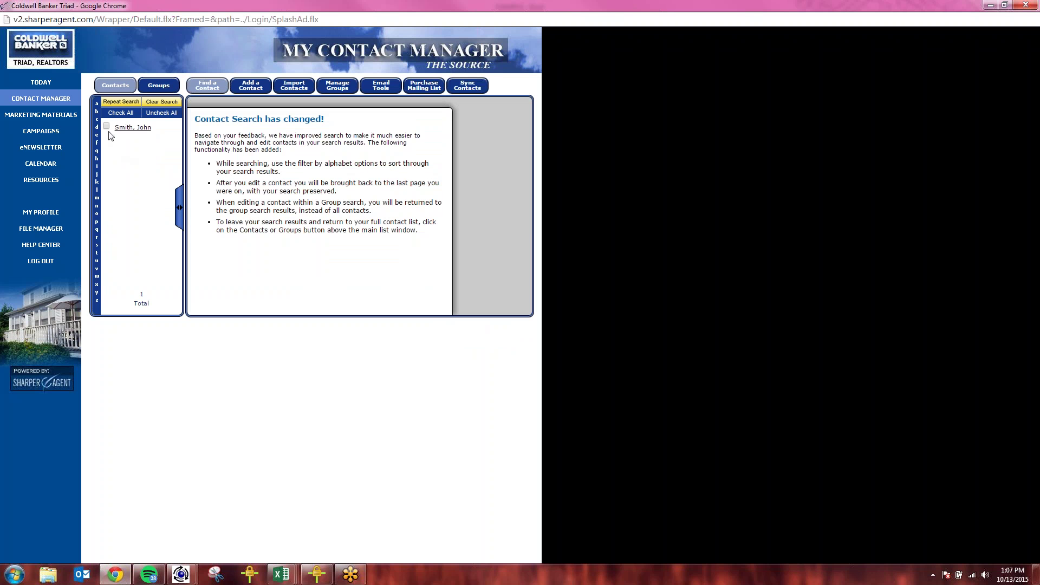
Add the contact found by the search to the SOI group and view the emails in the contact's record
{"action": "left_click", "coordinate": [133, 127]}
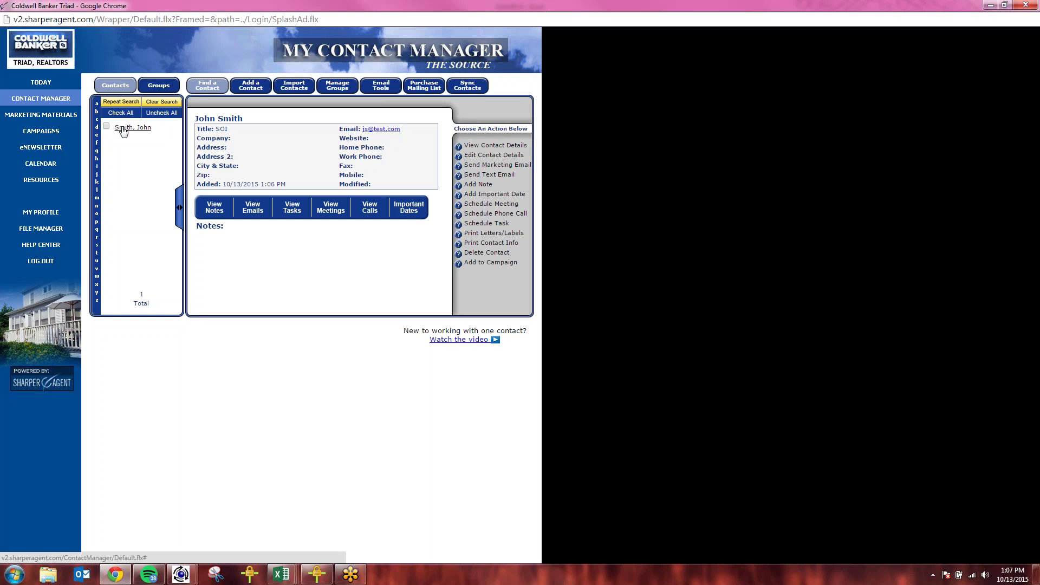
{"action": "left_click", "coordinate": [106, 127]}
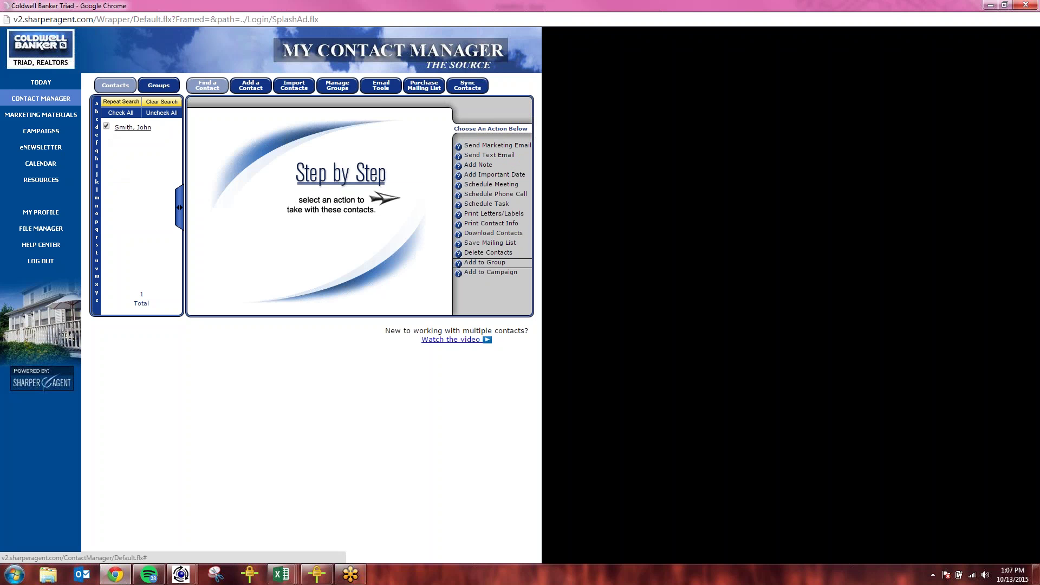
{"action": "left_click", "coordinate": [494, 263]}
{"action": "left_click", "coordinate": [208, 149]}
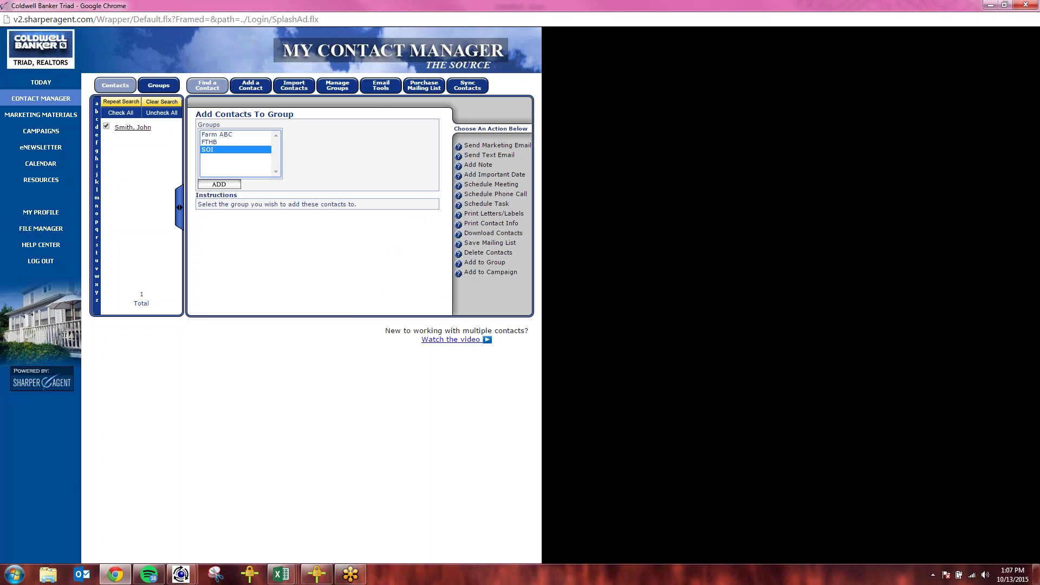
{"action": "left_click", "coordinate": [222, 184]}
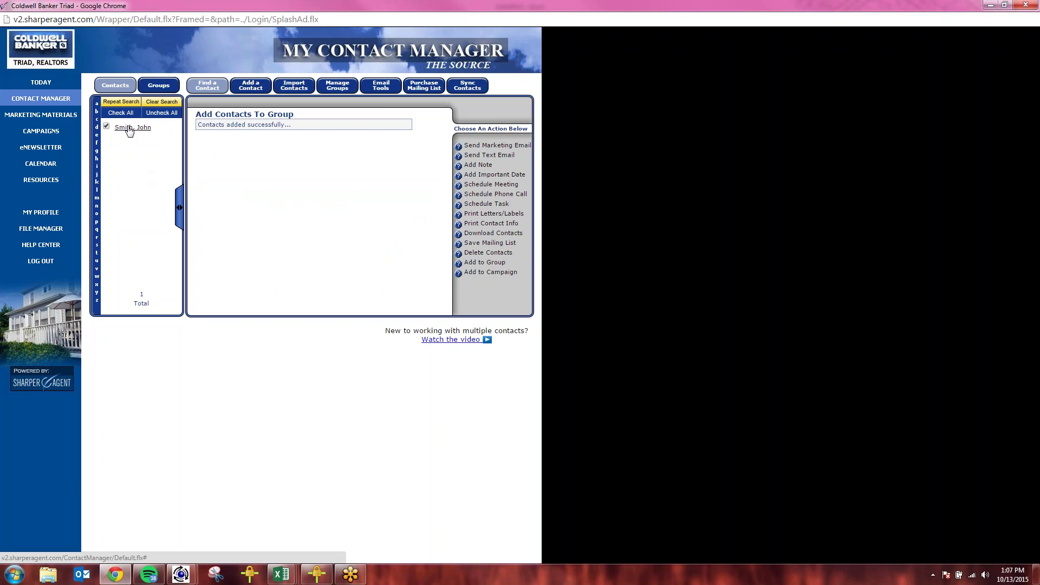
{"action": "left_click", "coordinate": [132, 128]}
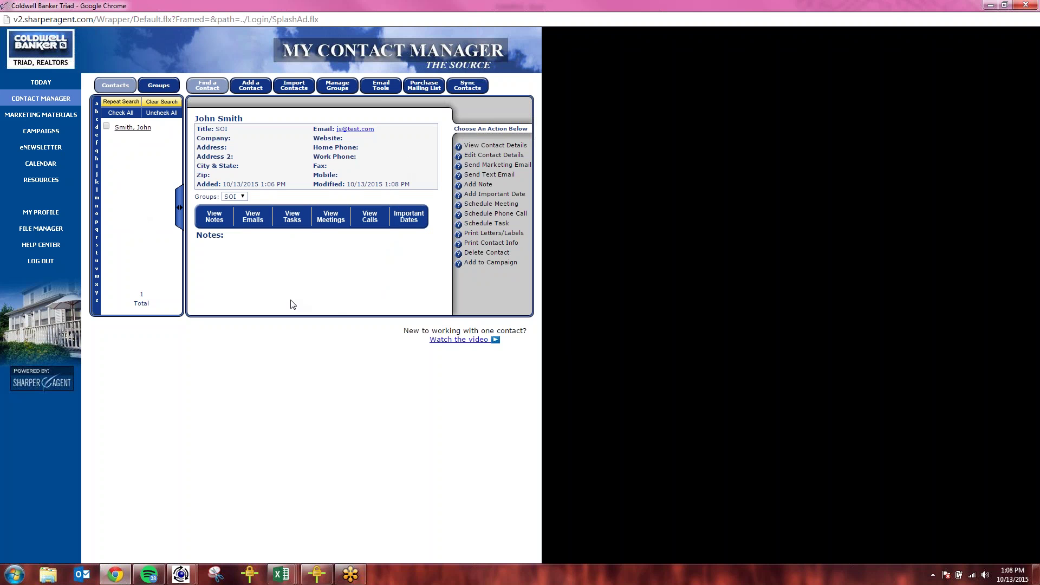
{"action": "left_click", "coordinate": [252, 220]}
Examine the Title, Company and Email columns of the EXAMPLE spreadsheet in Excel, and return to the maximized contact manager in Chrome
{"action": "left_click_drag", "start_coordinate": [502, 12], "coordinate": [453, 249]}
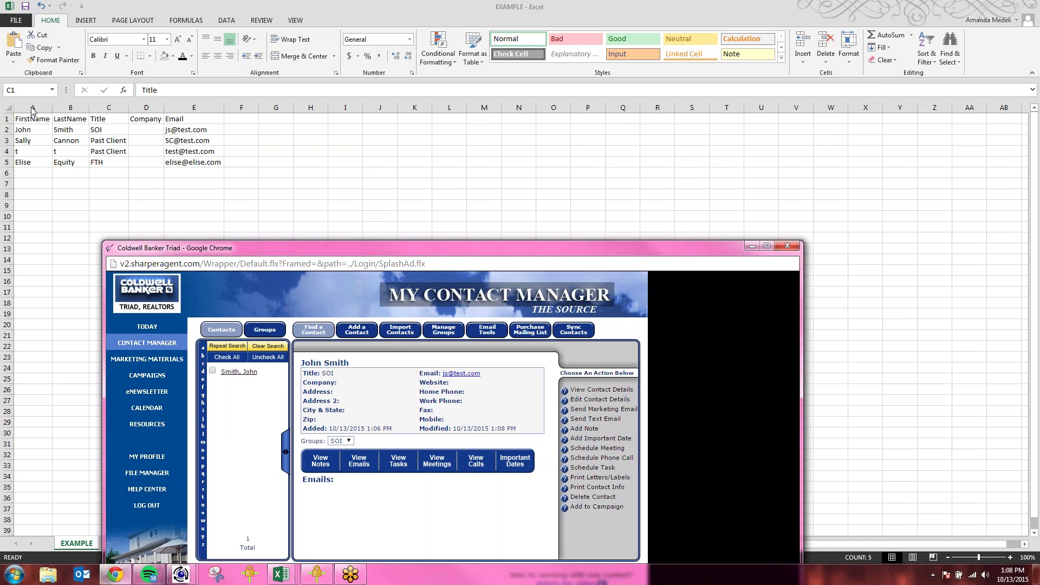
{"action": "left_click", "coordinate": [108, 108]}
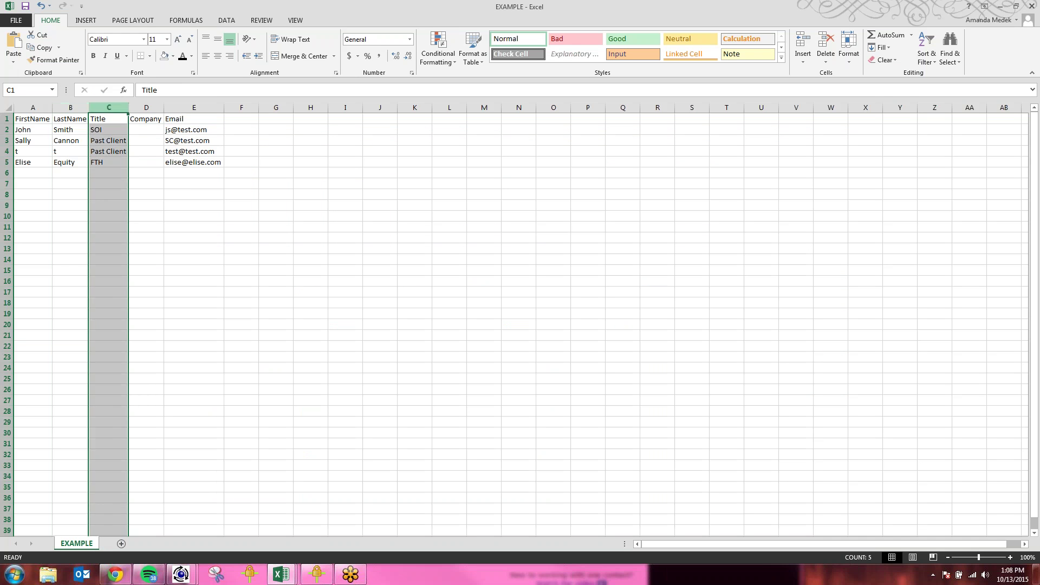
{"action": "left_click", "coordinate": [146, 107]}
{"action": "left_click", "coordinate": [194, 108]}
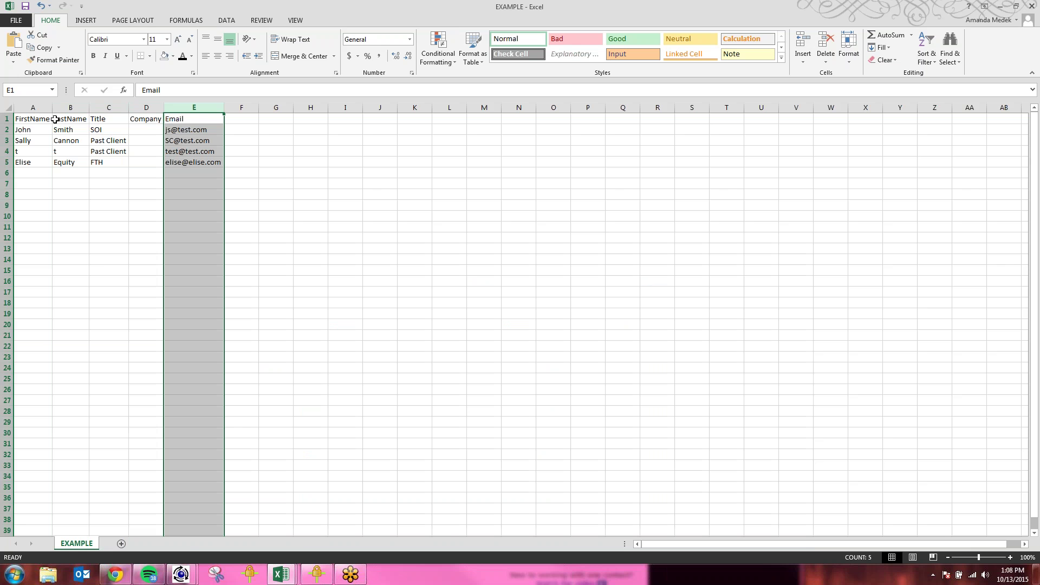
{"action": "left_click", "coordinate": [116, 576]}
{"action": "left_click", "coordinate": [768, 245]}
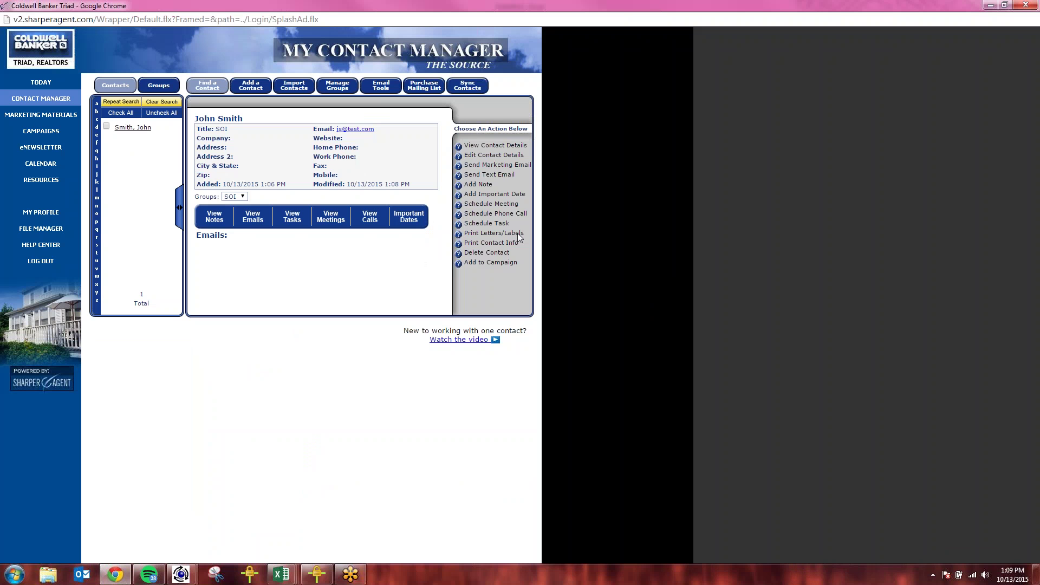
Start another contact import from Microsoft Excel and proceed through the export instructions to the upload form
{"action": "left_click", "coordinate": [294, 86]}
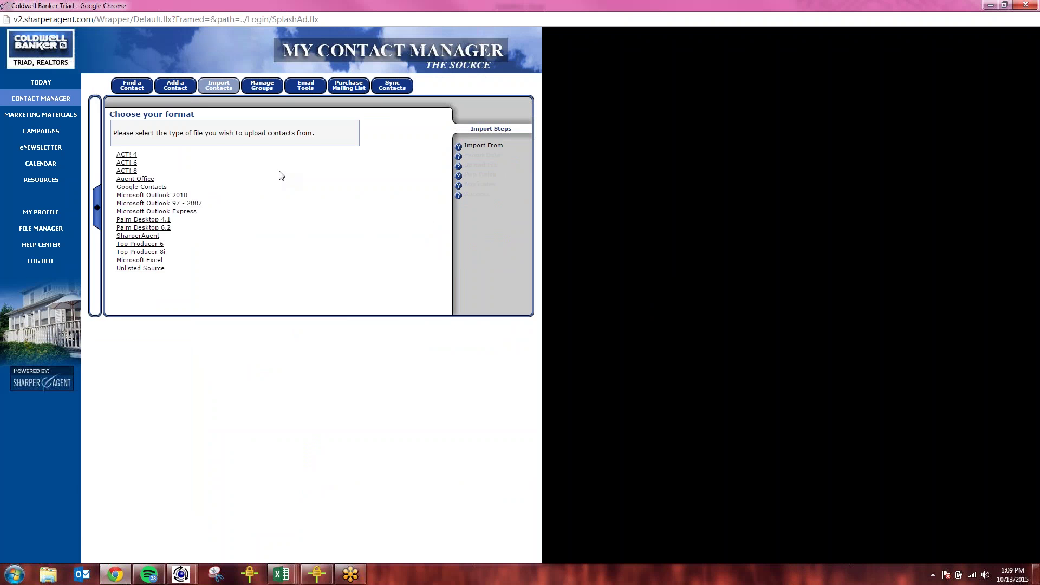
{"action": "left_click", "coordinate": [130, 261]}
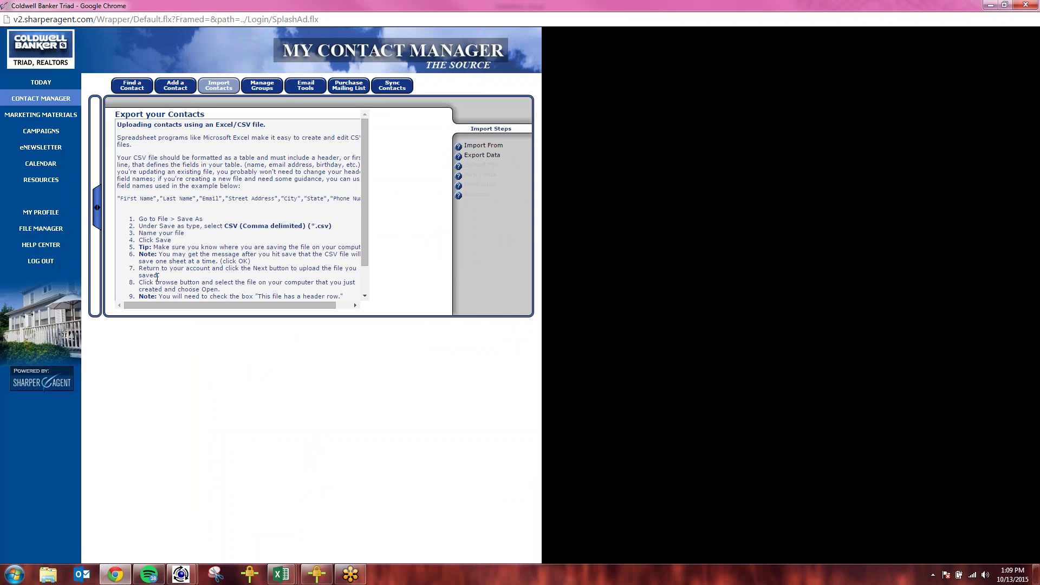
{"action": "scroll", "coordinate": [241, 206], "scroll_direction": "down", "scroll_amount": 1}
{"action": "left_click", "coordinate": [142, 293]}
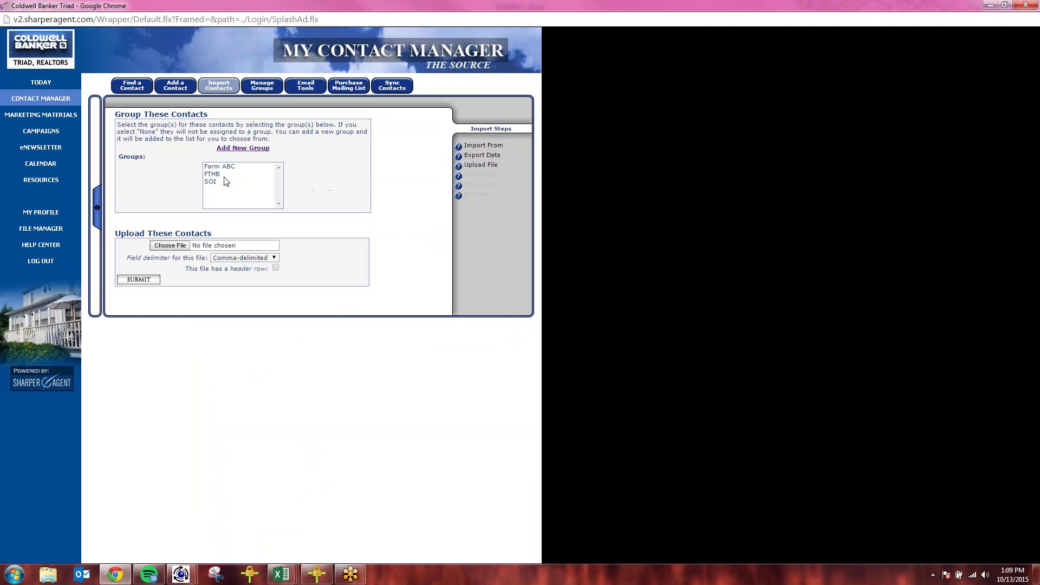
Set the header row option for the new import, select the desktop file EXAMPLE.csv, and submit it for field mapping
{"action": "left_click", "coordinate": [276, 268]}
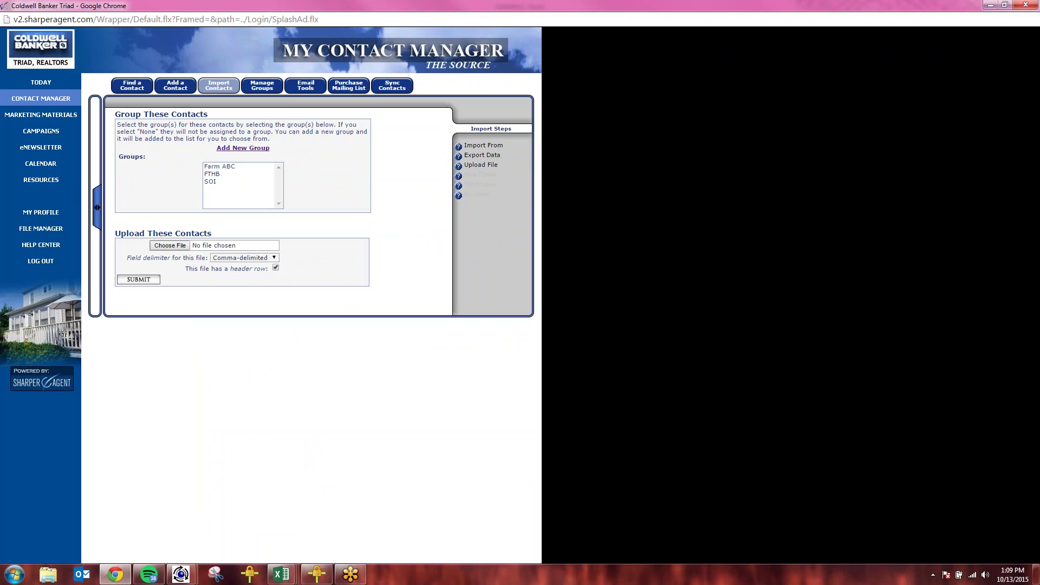
{"action": "left_click", "coordinate": [170, 245]}
{"action": "left_click_drag", "start_coordinate": [318, 76], "coordinate": [315, 244]}
{"action": "left_click", "coordinate": [216, 189]}
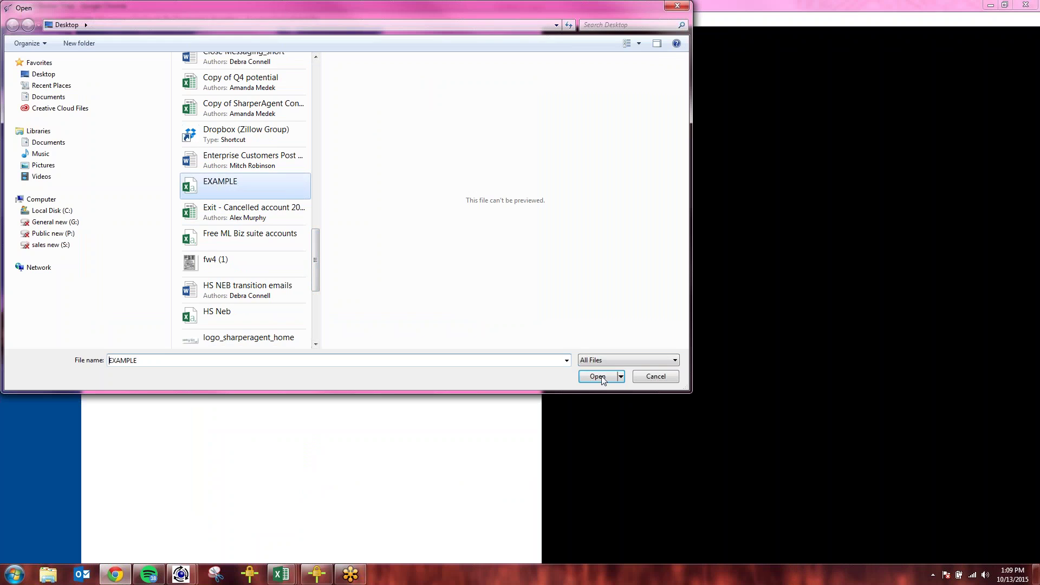
{"action": "left_click", "coordinate": [598, 376]}
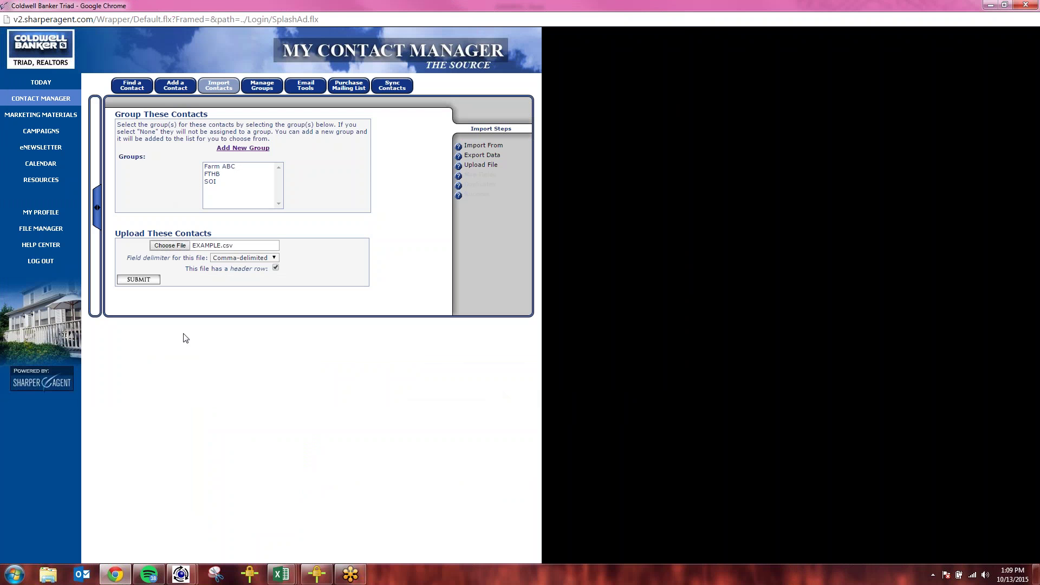
{"action": "left_click", "coordinate": [142, 281]}
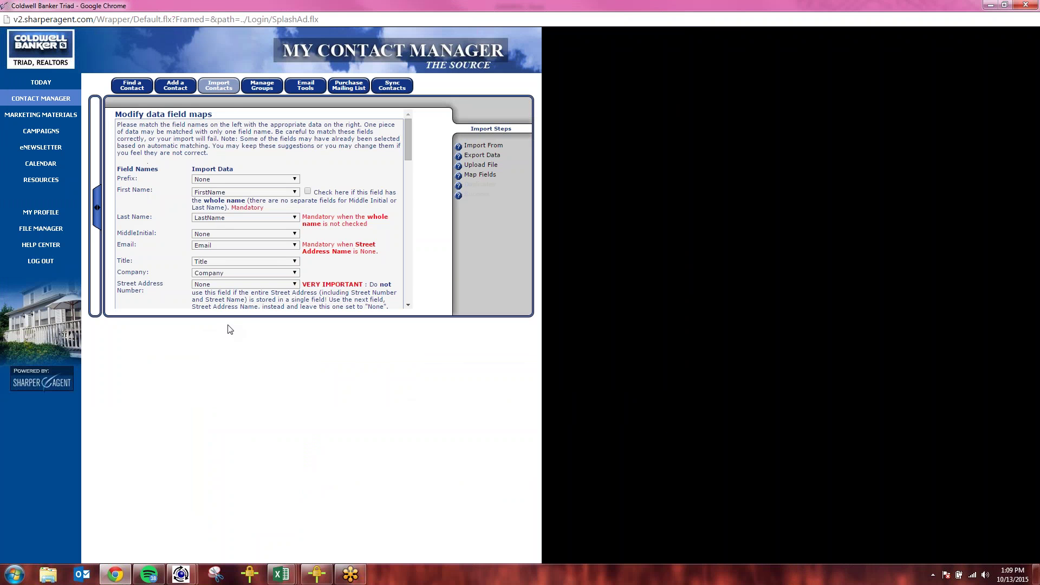
Examine the import columns available for the First Name field, keep FirstName, and leave the import for the main contact list
{"action": "left_click", "coordinate": [296, 194]}
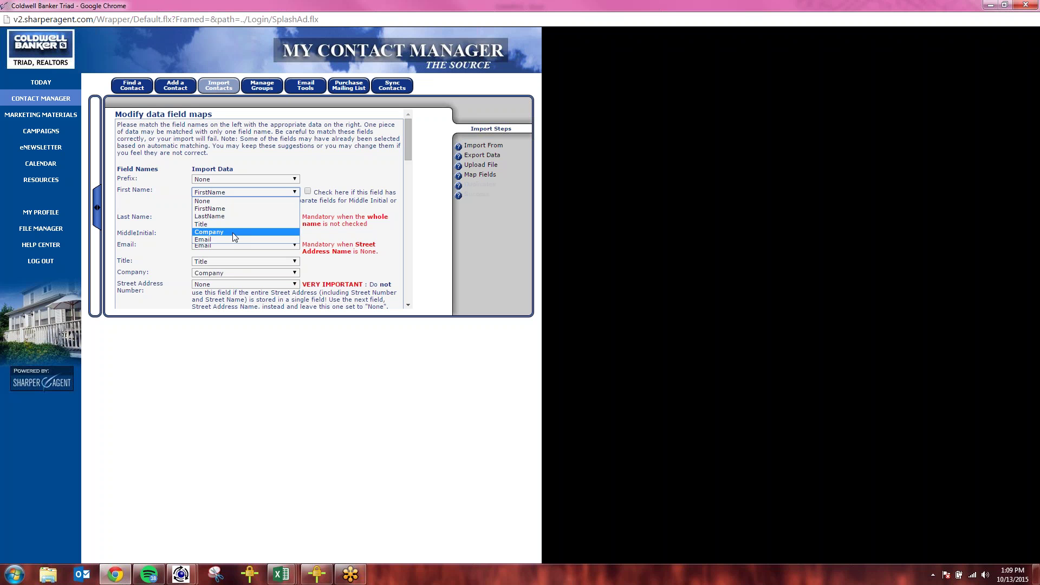
{"action": "left_click", "coordinate": [203, 208]}
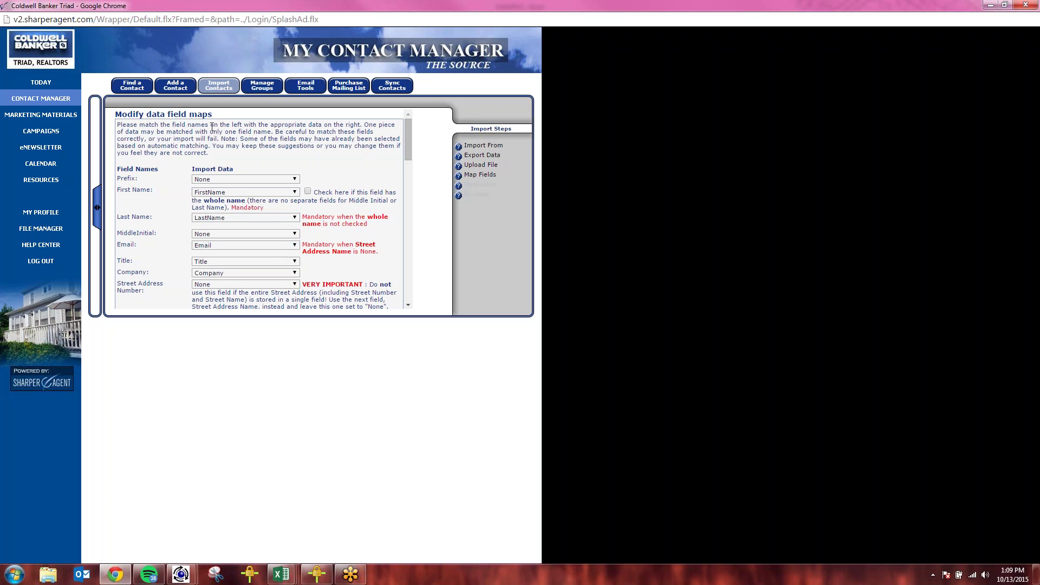
{"action": "left_click", "coordinate": [51, 99]}
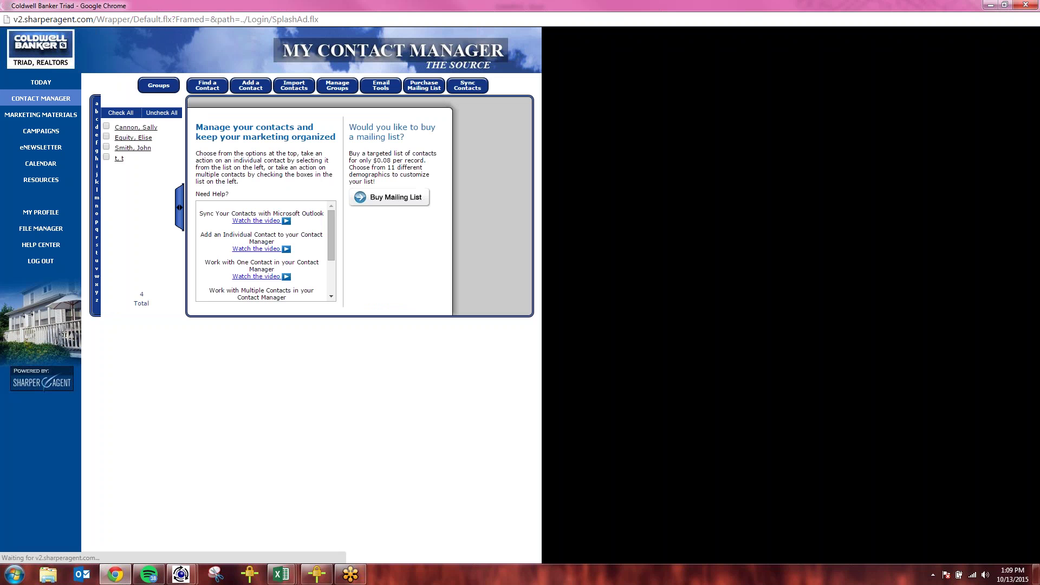
Open the third listed contact for editing and review its Personal Information and Consumer Information fields
{"action": "left_click", "coordinate": [121, 148]}
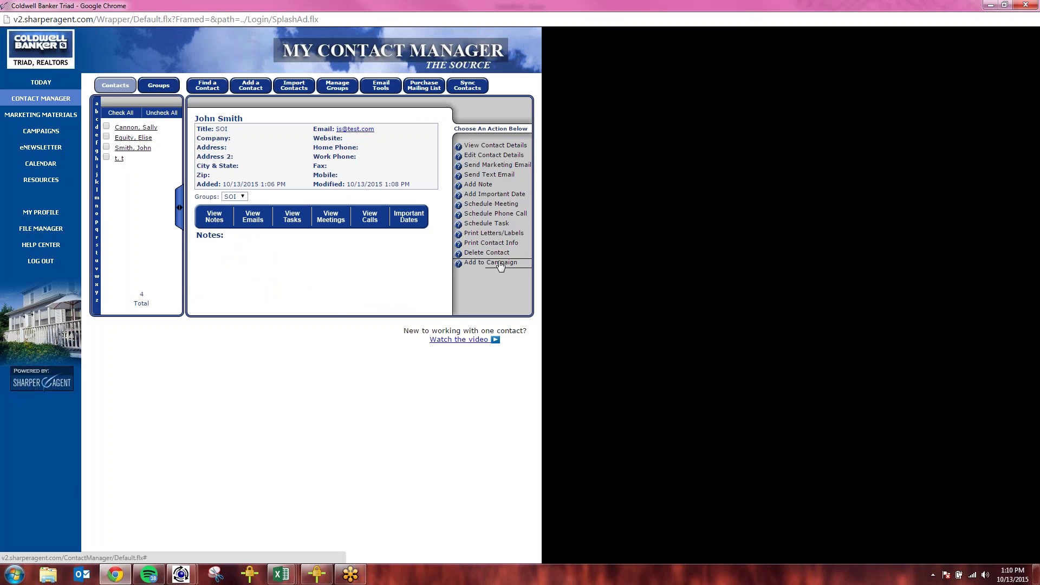
{"action": "left_click", "coordinate": [502, 158]}
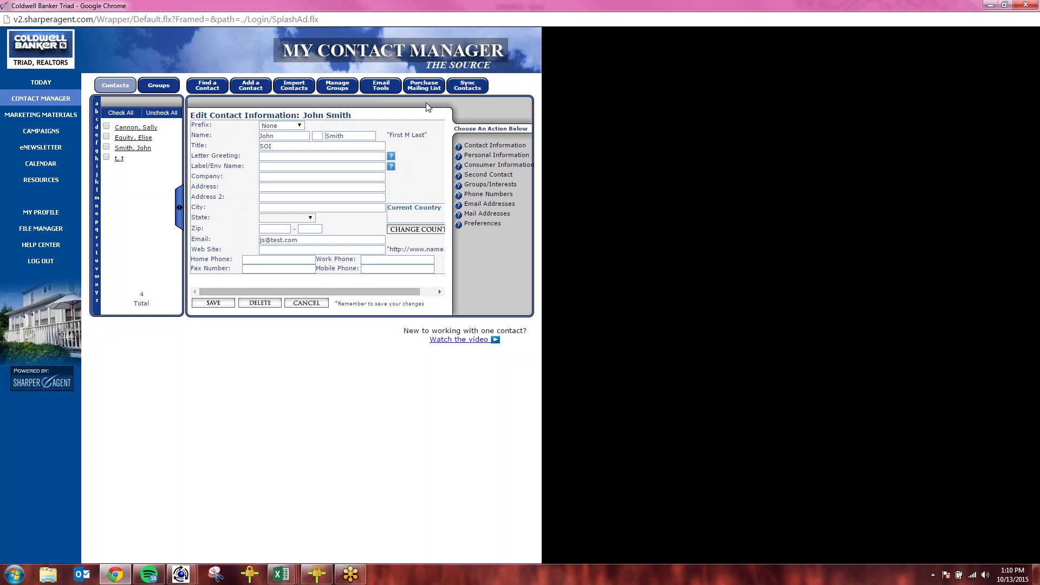
{"action": "left_click", "coordinate": [517, 156]}
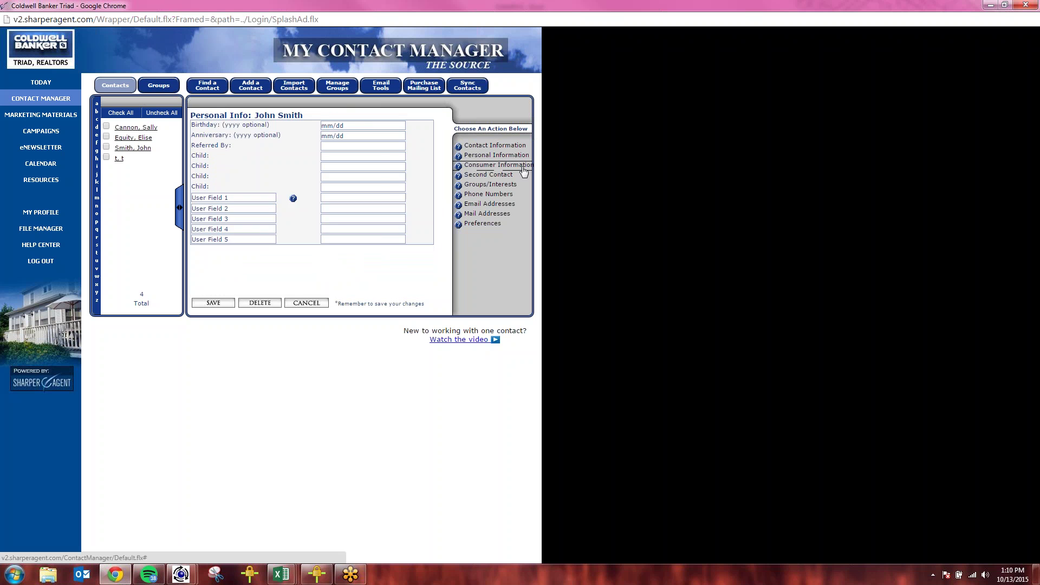
{"action": "left_click", "coordinate": [523, 169]}
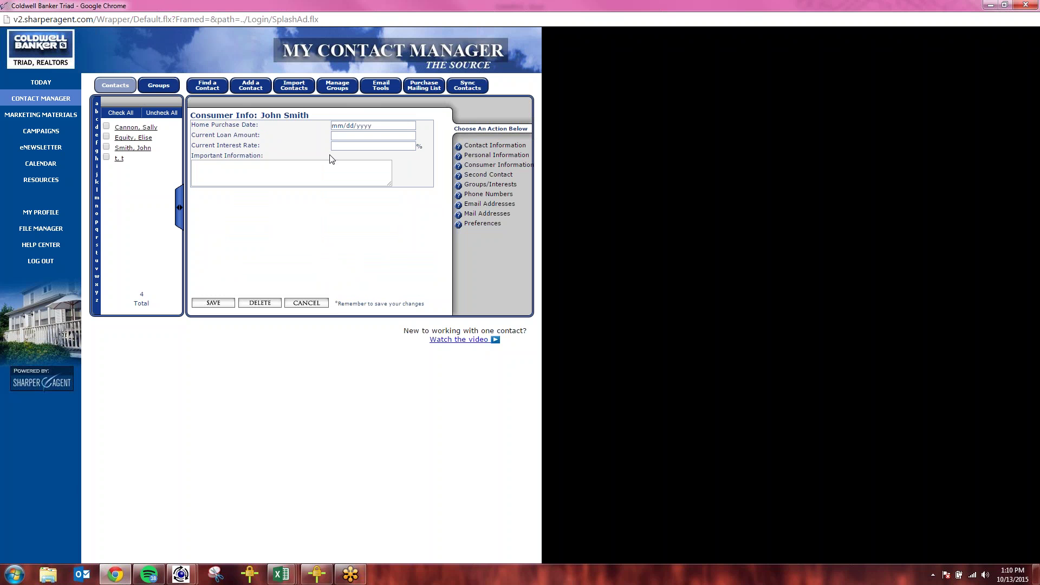
{"action": "left_click", "coordinate": [496, 155]}
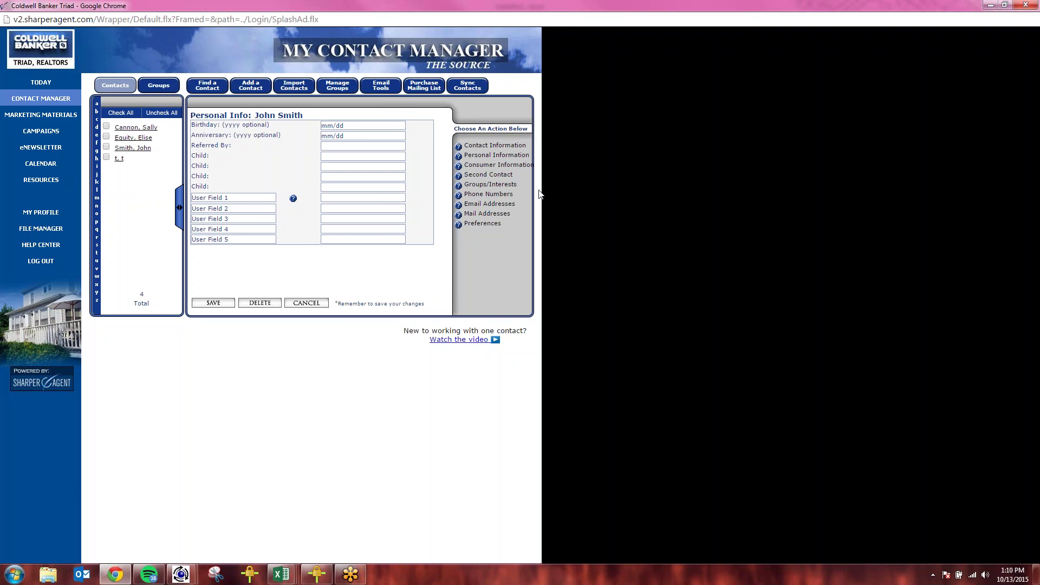
Add the FTHB group to the contact's selected groups and look through the available interests
{"action": "left_click", "coordinate": [477, 185]}
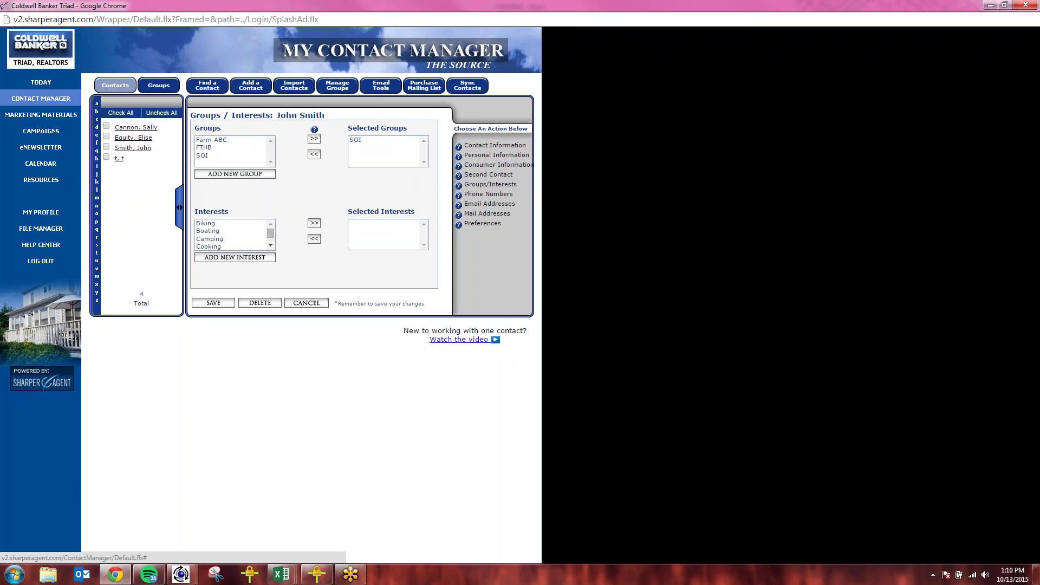
{"action": "left_click", "coordinate": [208, 147]}
{"action": "left_click", "coordinate": [315, 139]}
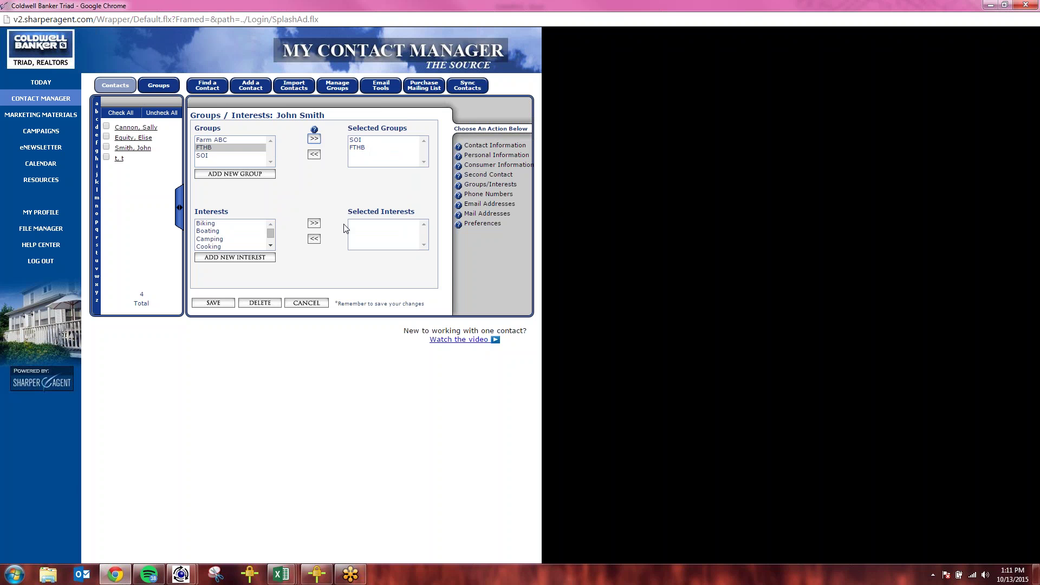
{"action": "left_click_drag", "start_coordinate": [271, 232], "coordinate": [271, 238]}
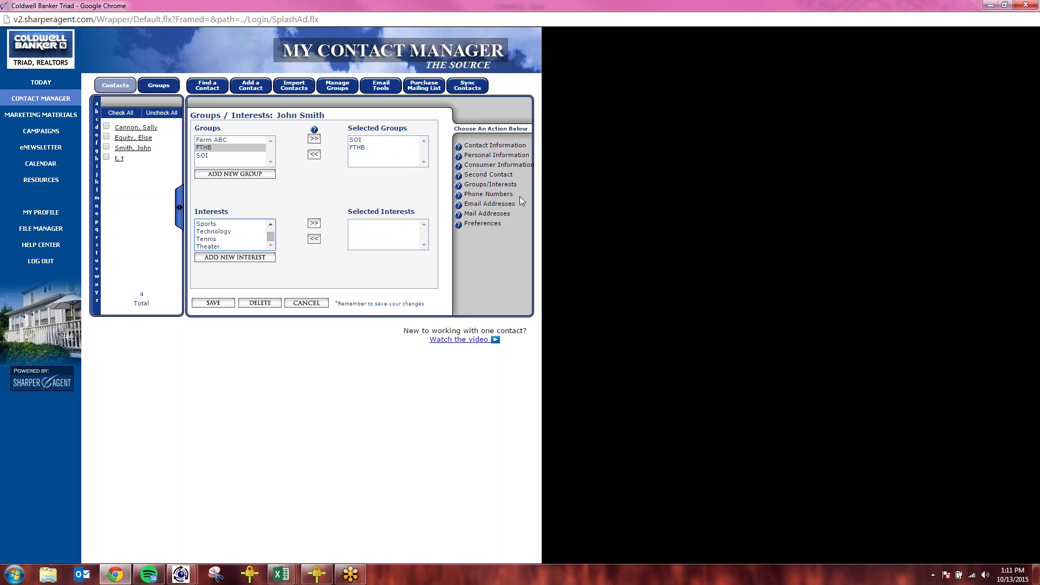
Check the contact's delivery preferences, toggle Allow Bulk Email off and back on, and save the contact
{"action": "left_click", "coordinate": [482, 225]}
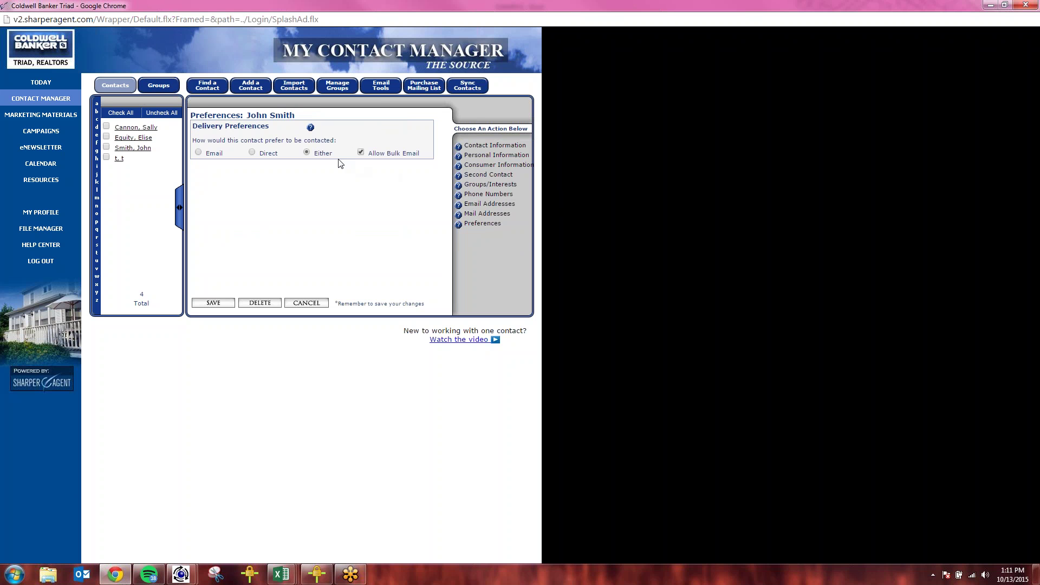
{"action": "left_click", "coordinate": [361, 152]}
{"action": "left_click", "coordinate": [361, 152]}
{"action": "left_click", "coordinate": [213, 303]}
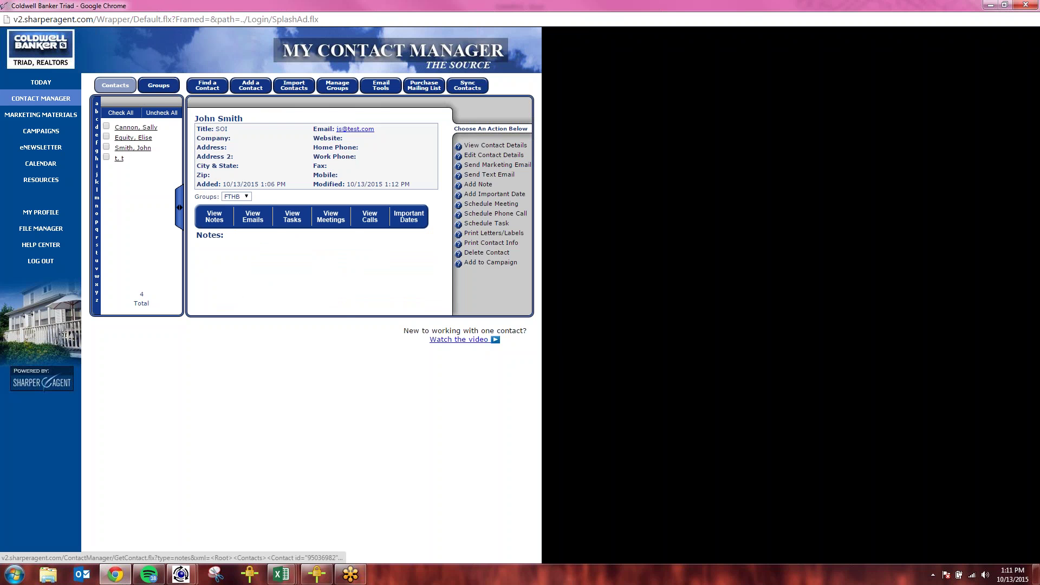
Review the contact manager's groups list, new contact form, email tools with forwarded emails, and mailing list purchase window
{"action": "left_click", "coordinate": [159, 85]}
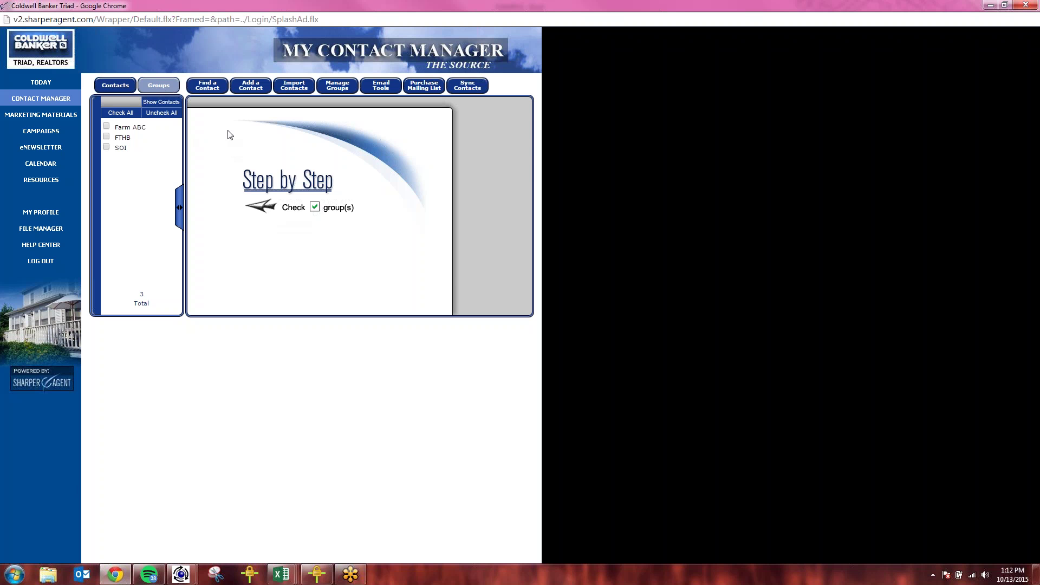
{"action": "left_click", "coordinate": [250, 85]}
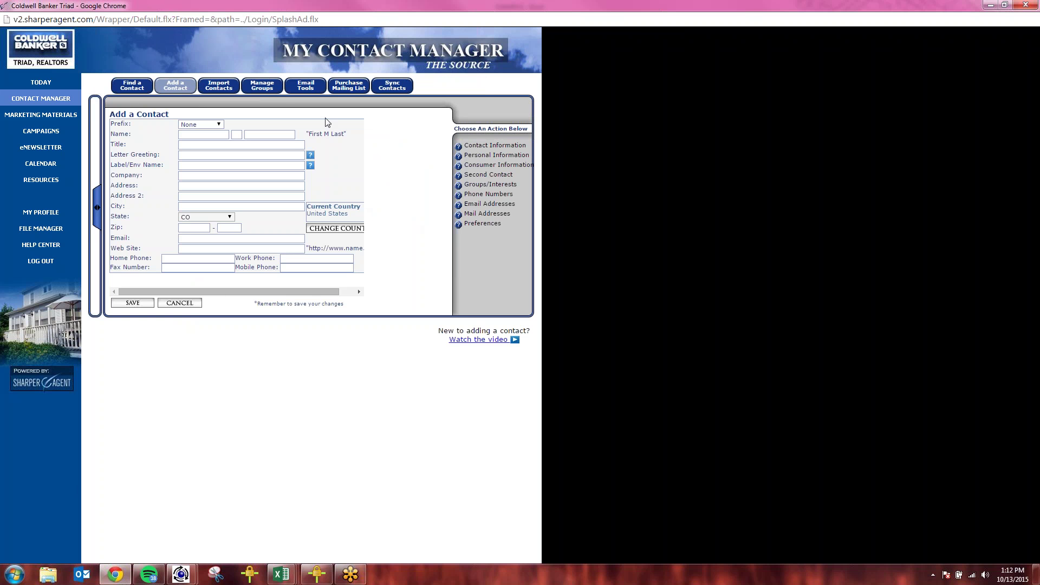
{"action": "left_click", "coordinate": [306, 88]}
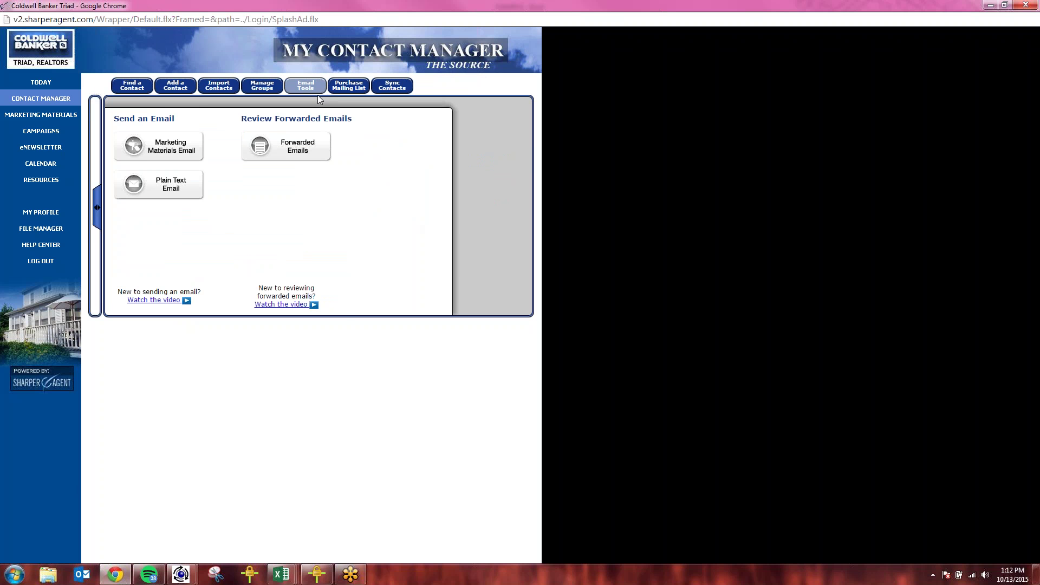
{"action": "left_click", "coordinate": [280, 157]}
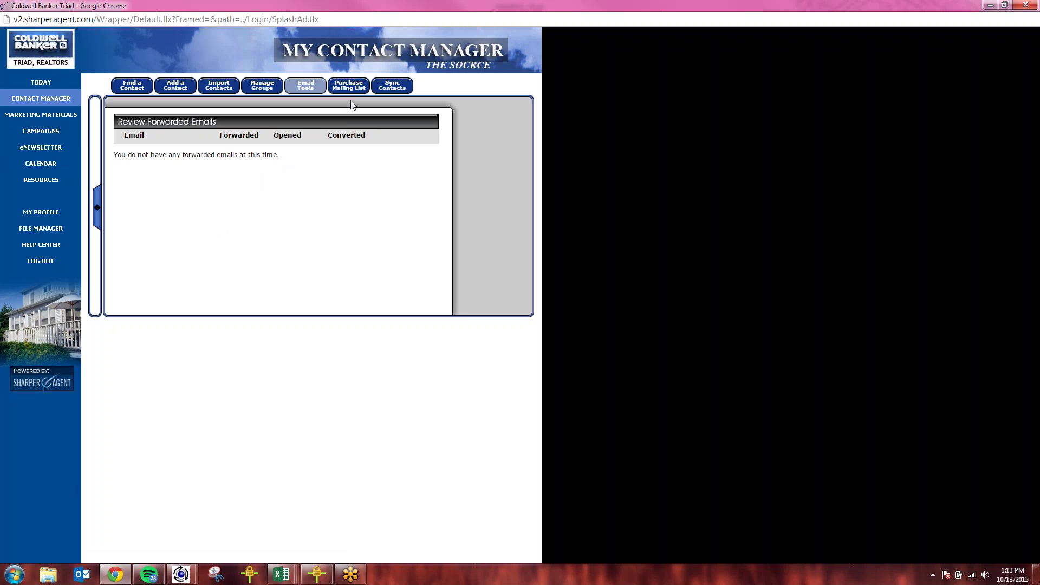
{"action": "left_click", "coordinate": [349, 86]}
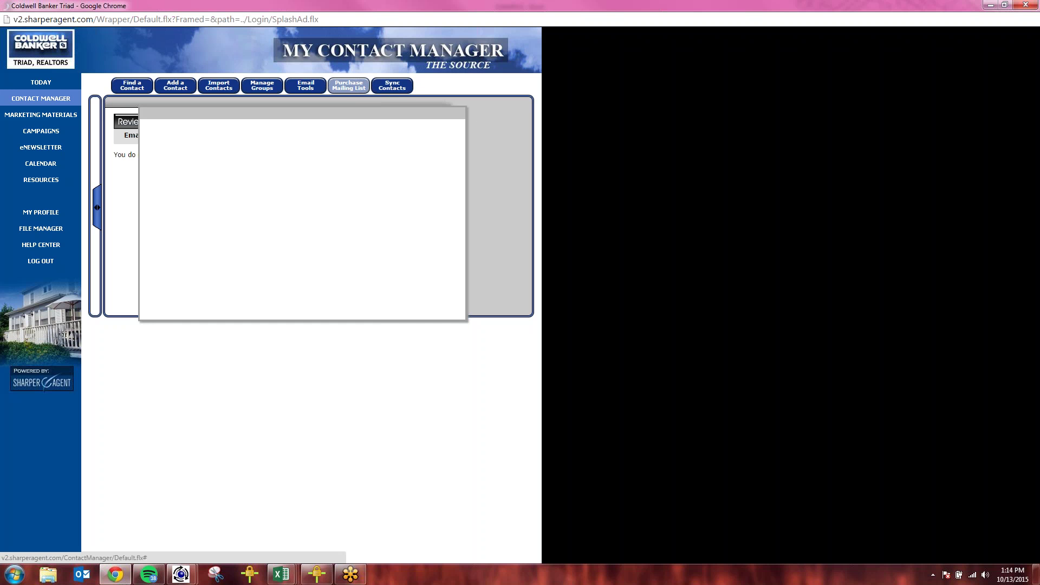
{"action": "left_click", "coordinate": [351, 89]}
{"action": "left_click", "coordinate": [444, 122]}
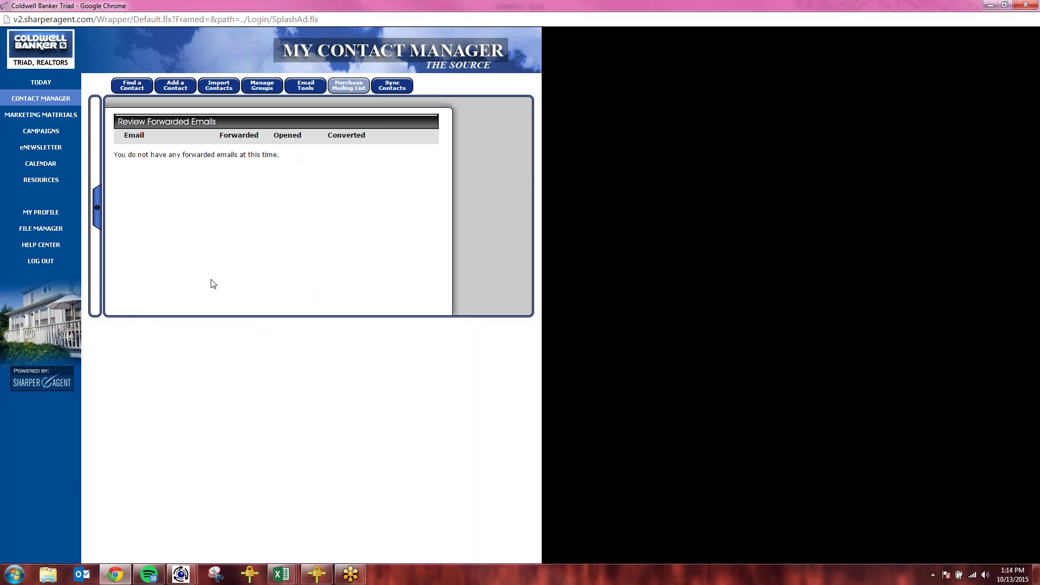
Open Marketing Materials and examine the Custom category and its sort options, keeping the alphabetical order
{"action": "left_click", "coordinate": [38, 122]}
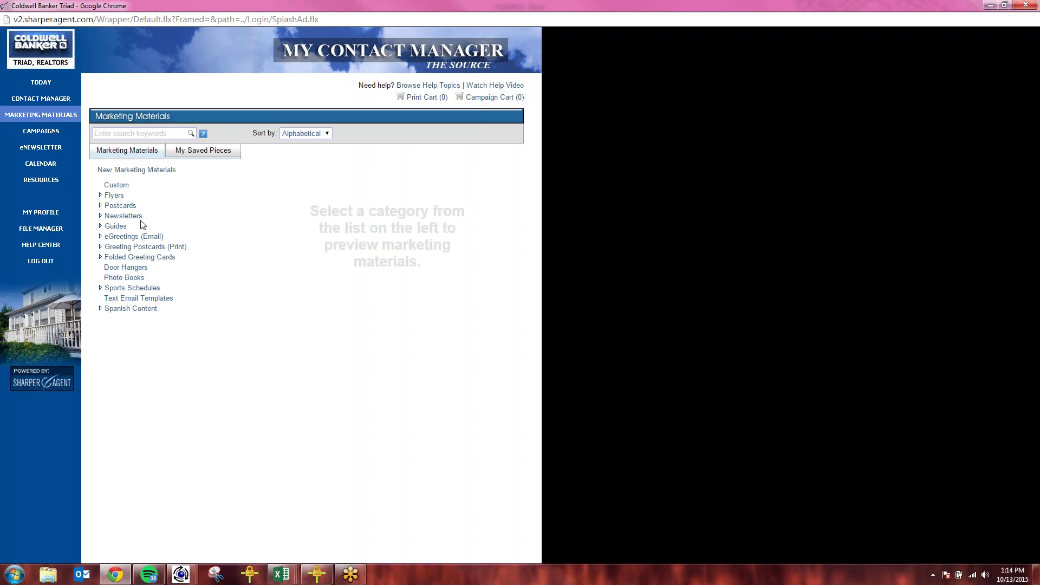
{"action": "left_click", "coordinate": [117, 185]}
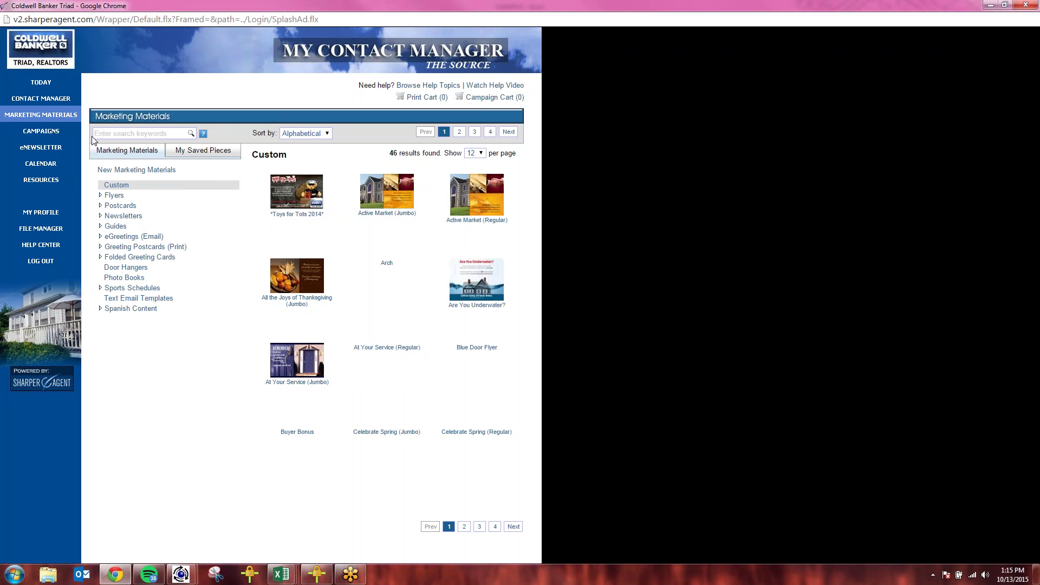
{"action": "left_click", "coordinate": [325, 134]}
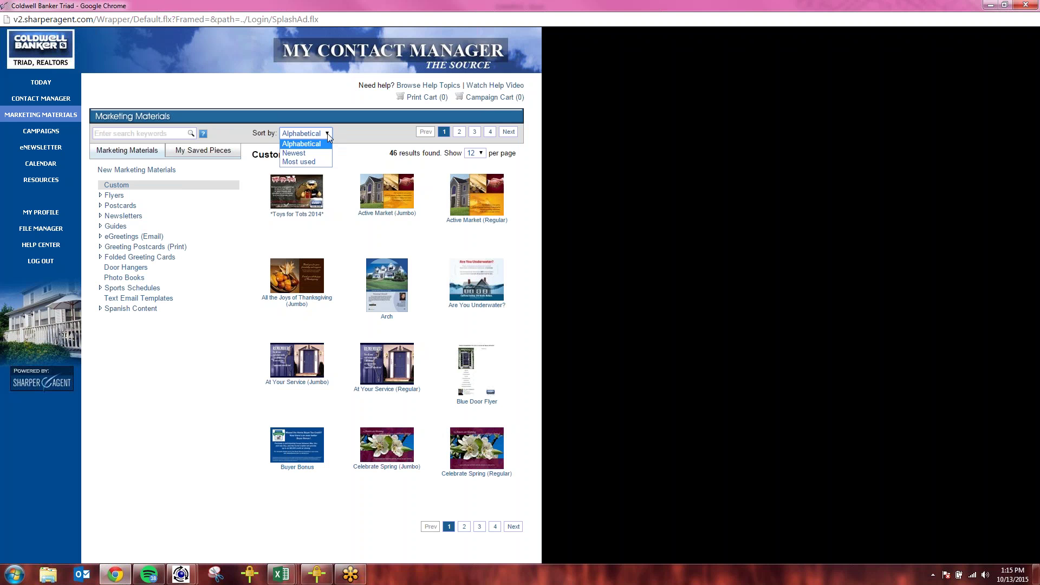
{"action": "left_click", "coordinate": [327, 134]}
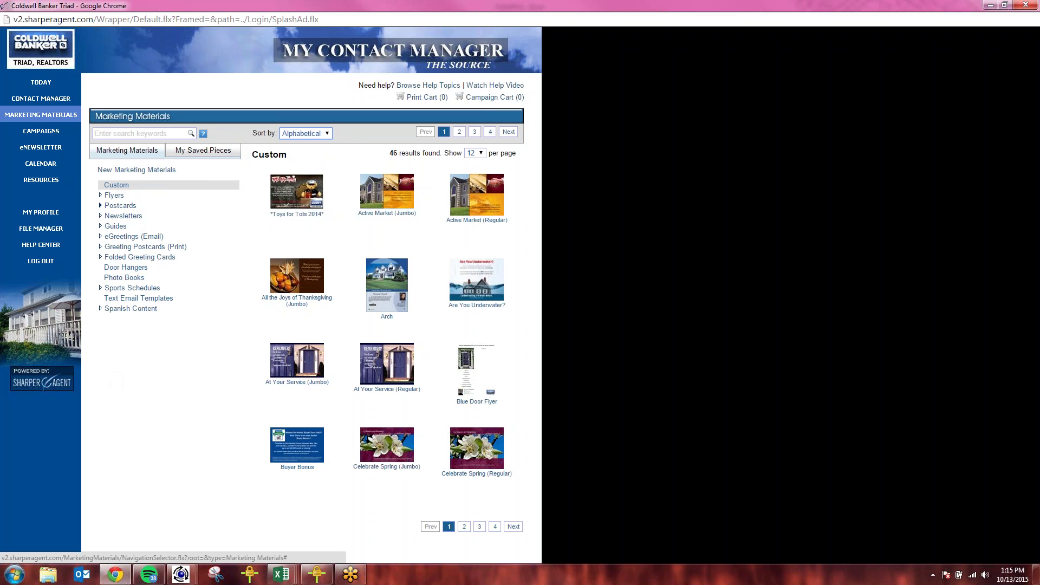
Find the Apex - Carrot [Jumbo] design among the Just Listed postcards and open it for editing
{"action": "left_click", "coordinate": [100, 206]}
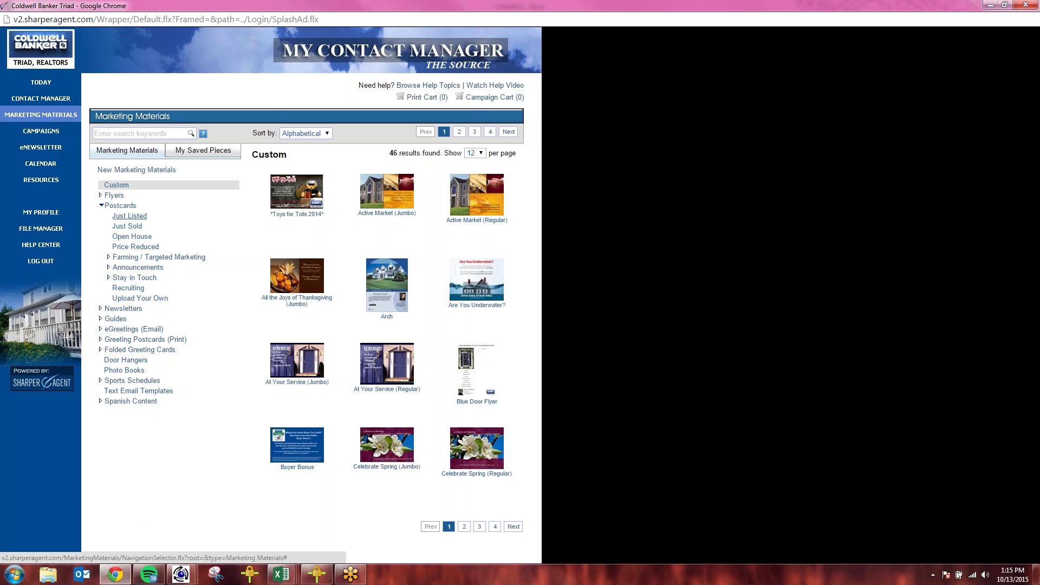
{"action": "left_click", "coordinate": [132, 217]}
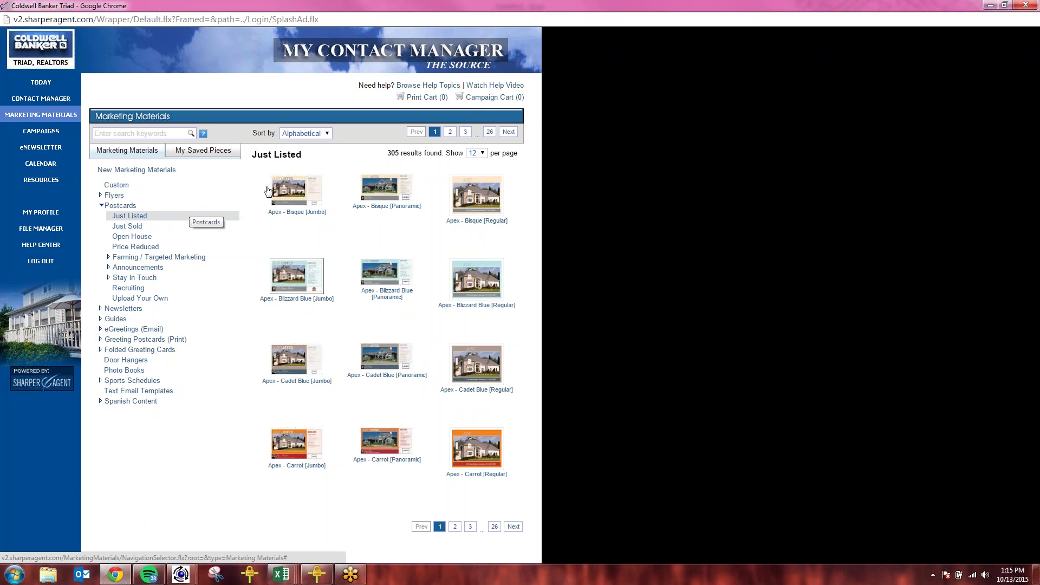
{"action": "left_click", "coordinate": [305, 452]}
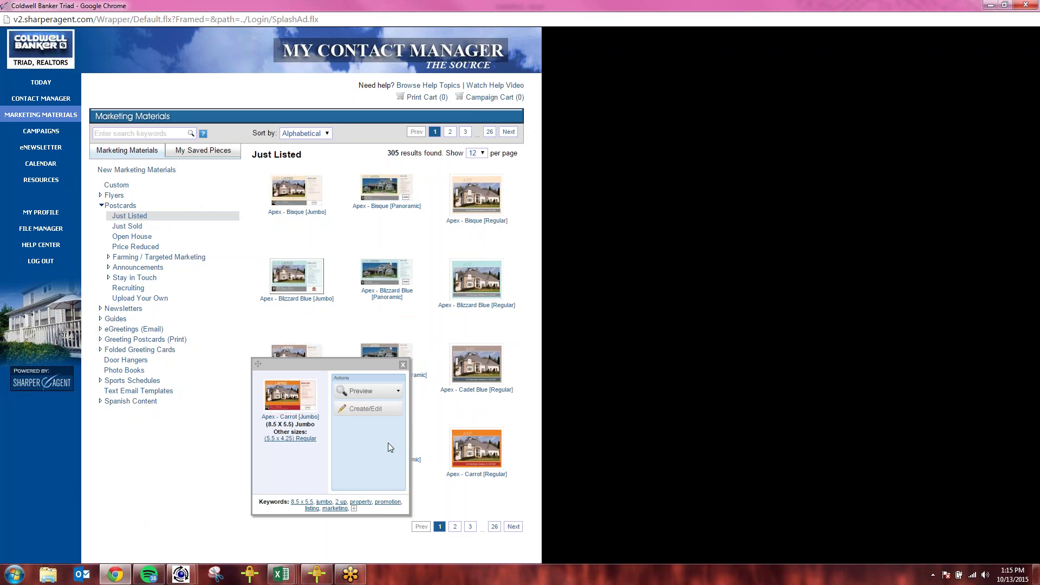
{"action": "left_click", "coordinate": [364, 410]}
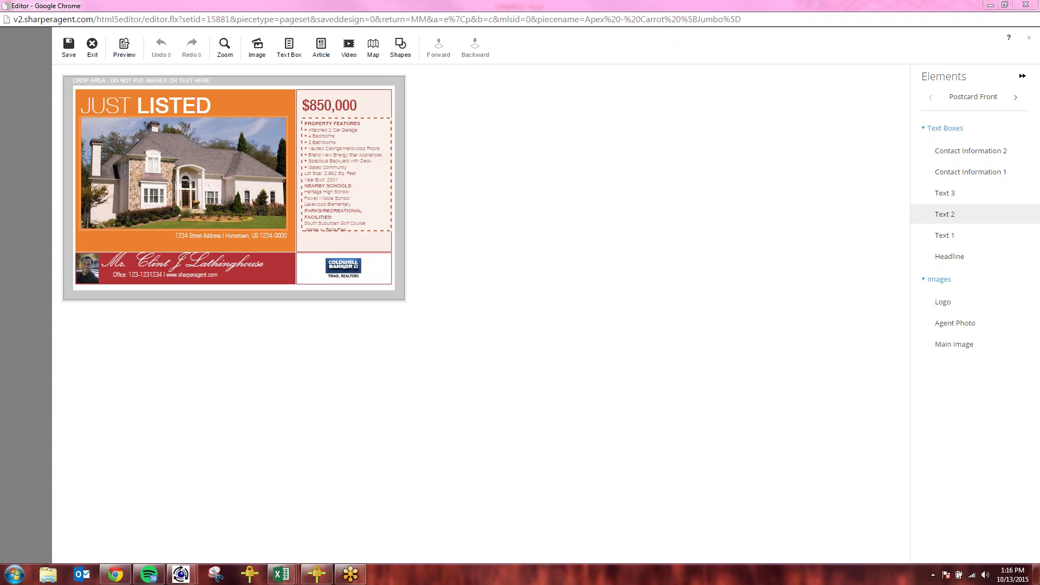
Tilt the postcard's main house image slightly counterclockwise and position it between the headline and the contact strip
{"action": "left_click", "coordinate": [237, 233]}
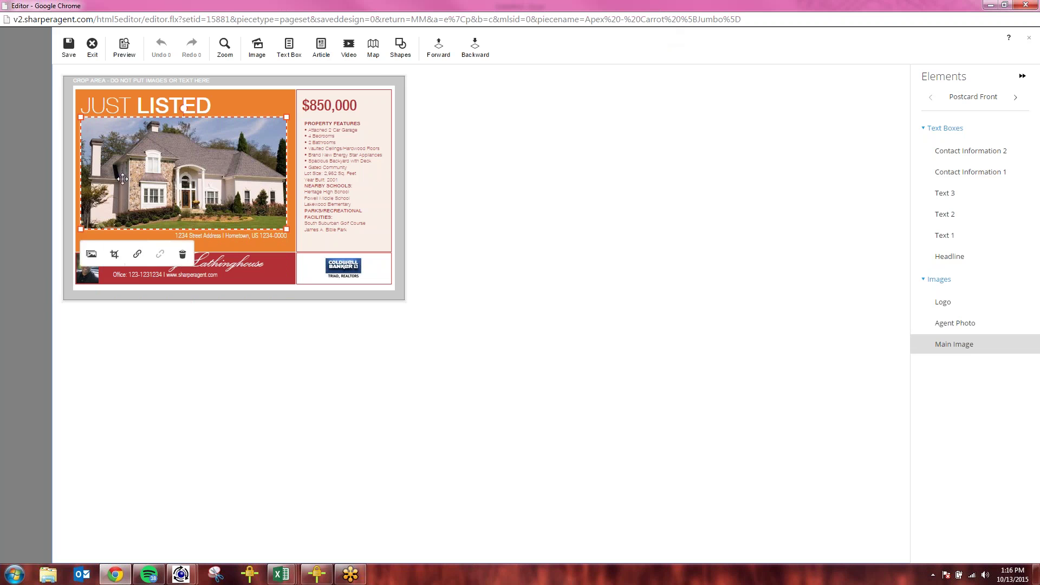
{"action": "left_click_drag", "start_coordinate": [155, 171], "coordinate": [145, 198]}
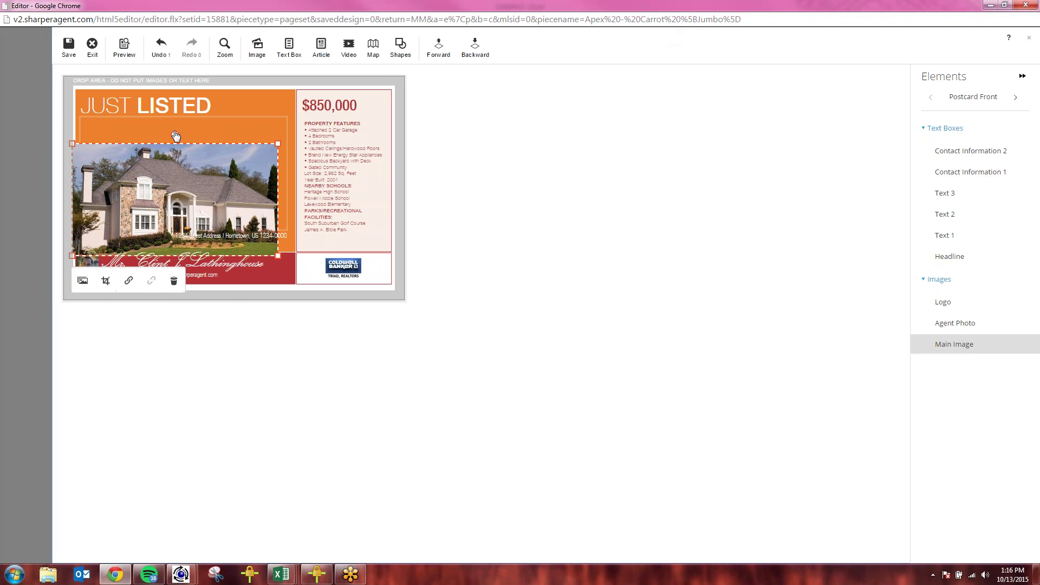
{"action": "mouse_move", "coordinate": [175, 131]}
{"action": "left_mouse_down"}
{"action": "mouse_move", "coordinate": [153, 144]}
{"action": "mouse_move", "coordinate": [178, 135]}
{"action": "mouse_move", "coordinate": [217, 146]}
{"action": "mouse_move", "coordinate": [168, 139]}
{"action": "left_mouse_up"}
{"action": "left_click_drag", "start_coordinate": [186, 206], "coordinate": [196, 183]}
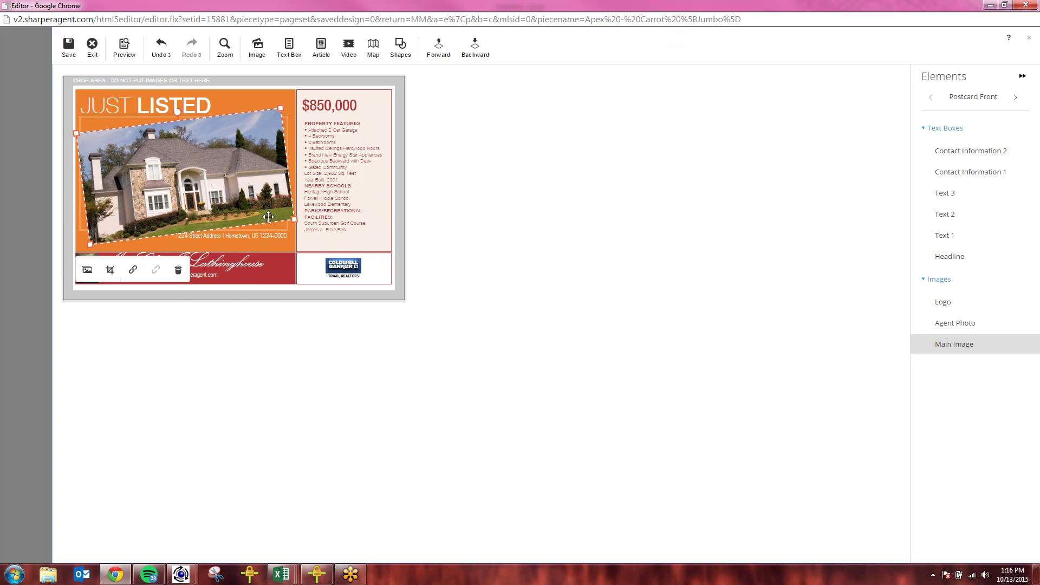
Select the property features text, examine its full set of formatting options, and deselect the text box
{"action": "double_click", "coordinate": [325, 176]}
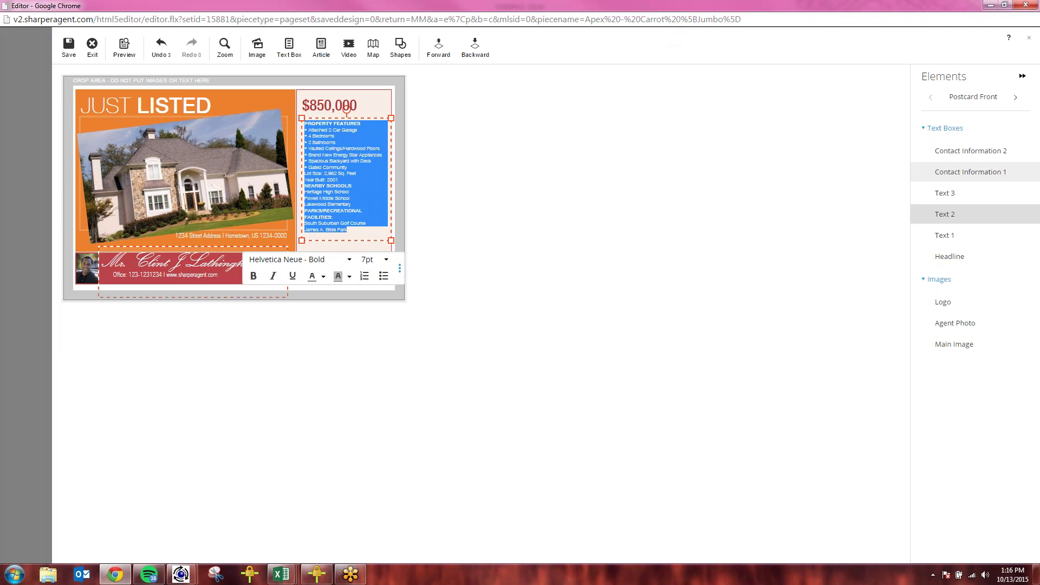
{"action": "left_click", "coordinate": [399, 268]}
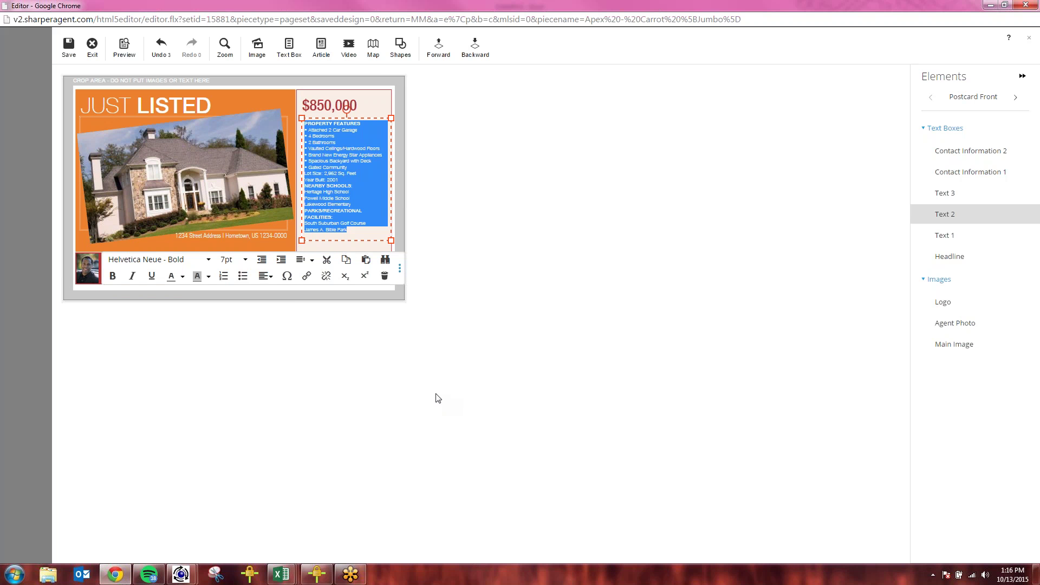
{"action": "left_click", "coordinate": [459, 268]}
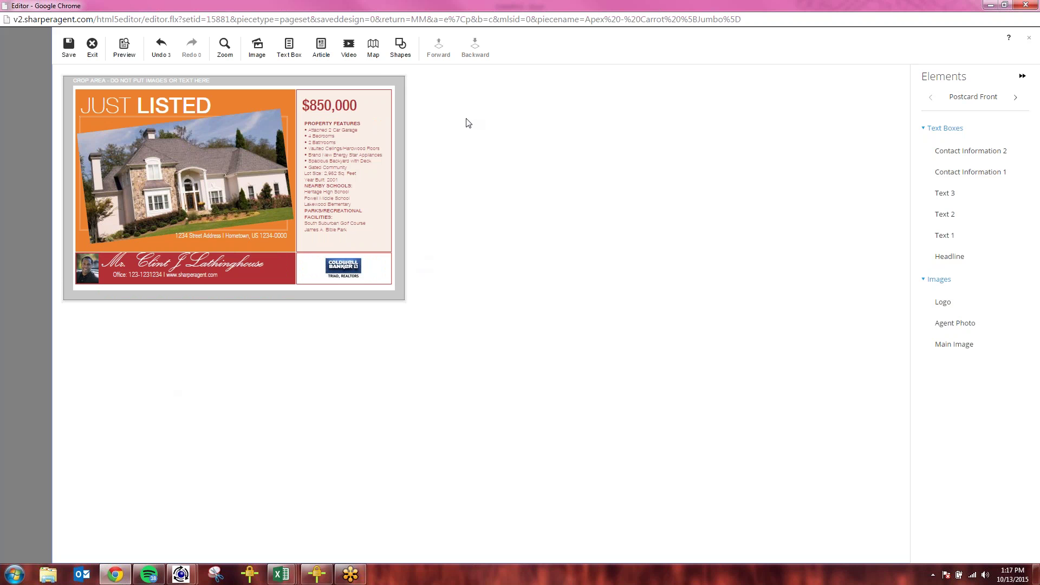
Add a rectangle shape to the postcard front with a dark orange-brown fill and the border width reduced to its minimum
{"action": "left_click", "coordinate": [404, 56]}
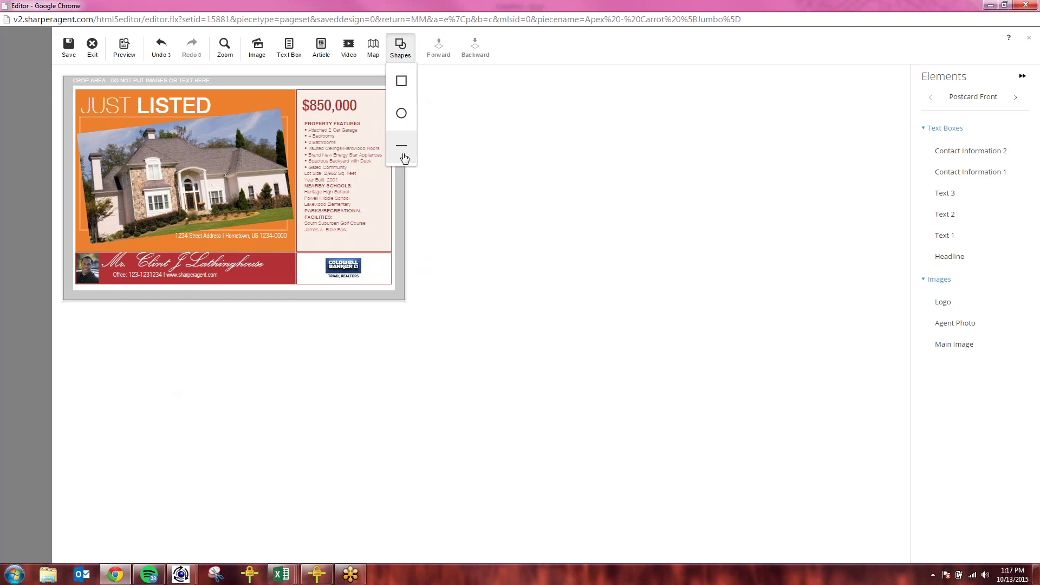
{"action": "left_click", "coordinate": [401, 80]}
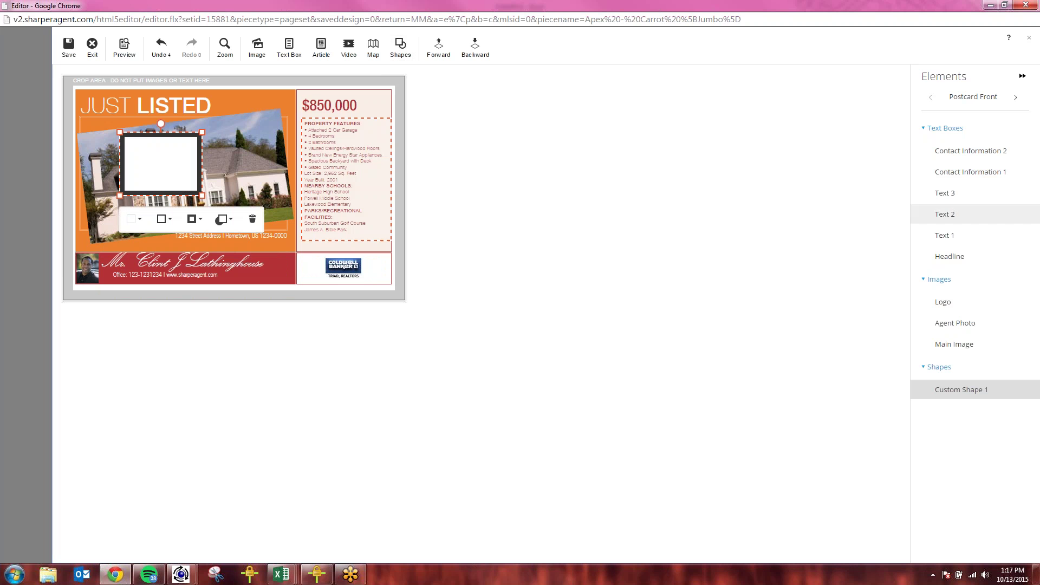
{"action": "left_click", "coordinate": [133, 219]}
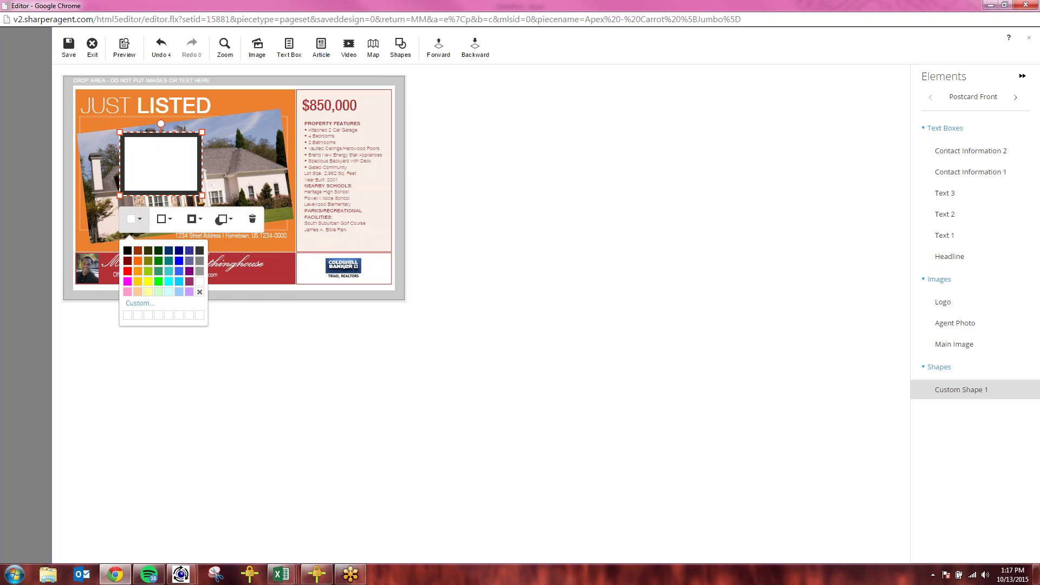
{"action": "left_click", "coordinate": [138, 250]}
{"action": "left_click", "coordinate": [170, 220]}
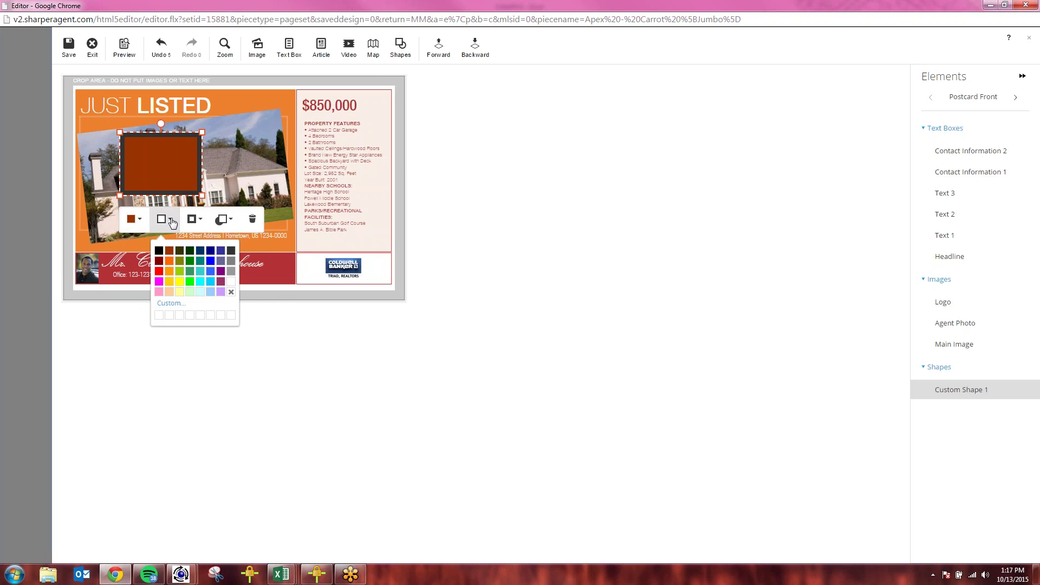
{"action": "left_click", "coordinate": [192, 218]}
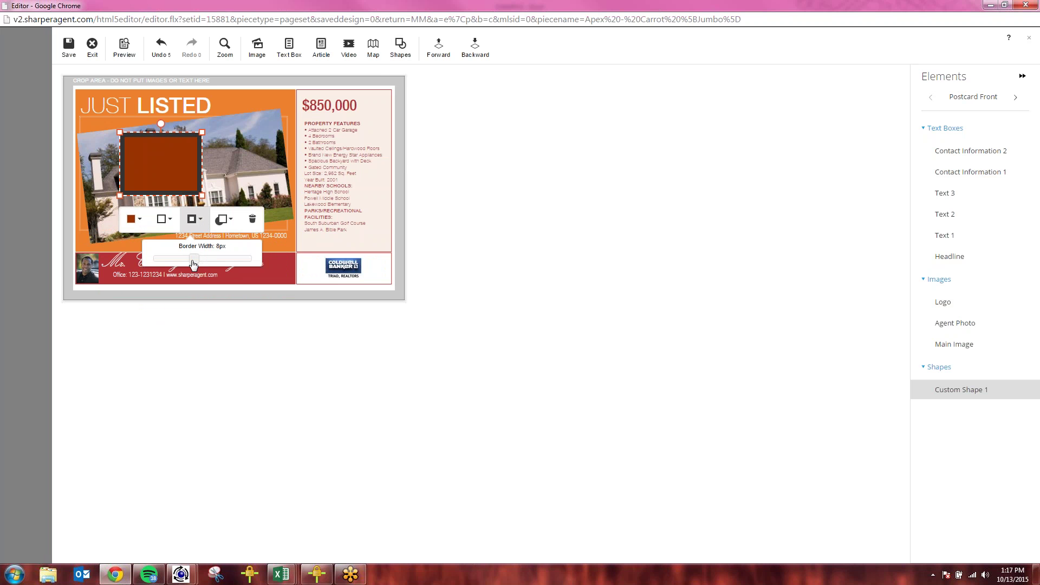
{"action": "left_click_drag", "start_coordinate": [193, 264], "coordinate": [156, 264]}
Set the rectangle's opacity to 60% and fit it over the house image's lower-right area, behind the street address text
{"action": "left_click", "coordinate": [222, 219]}
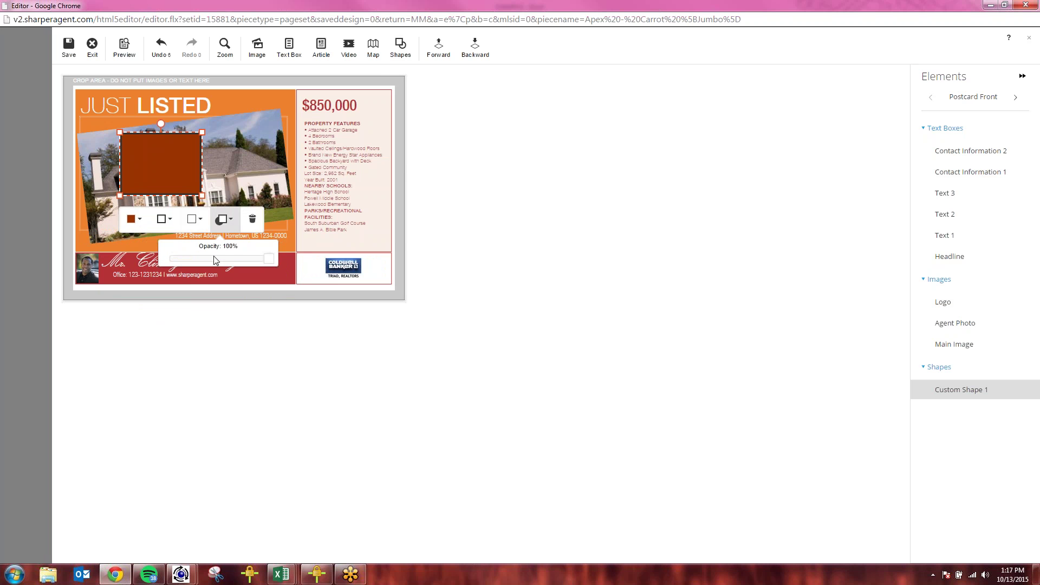
{"action": "left_click", "coordinate": [230, 259]}
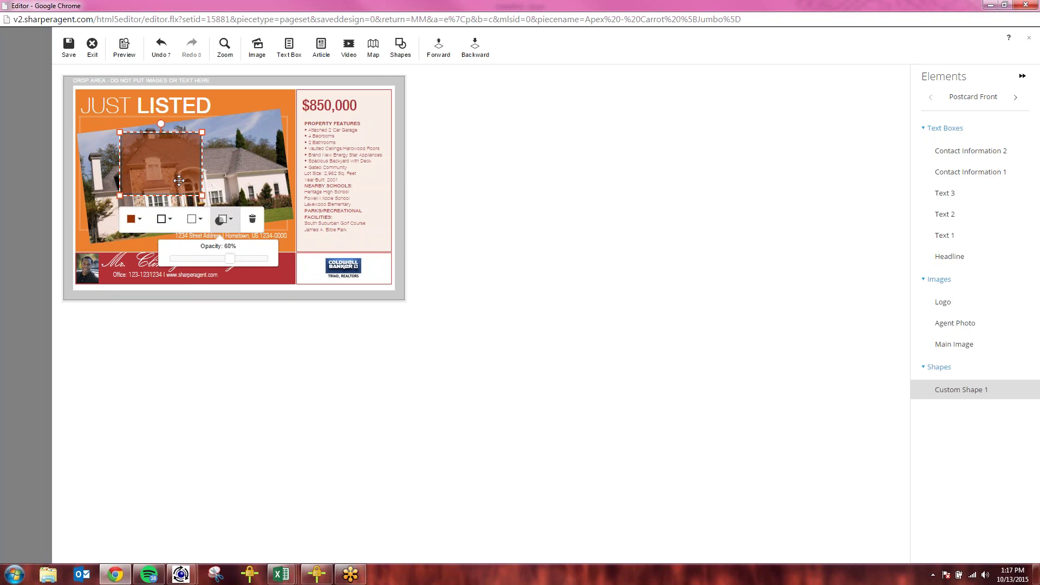
{"action": "left_click_drag", "start_coordinate": [179, 180], "coordinate": [296, 251]}
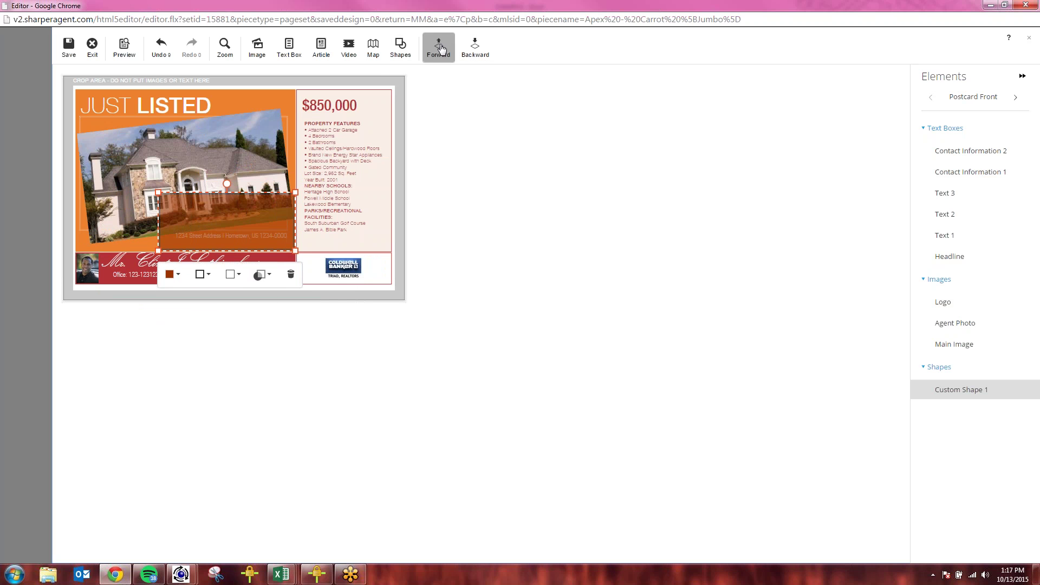
{"action": "left_click", "coordinate": [480, 50]}
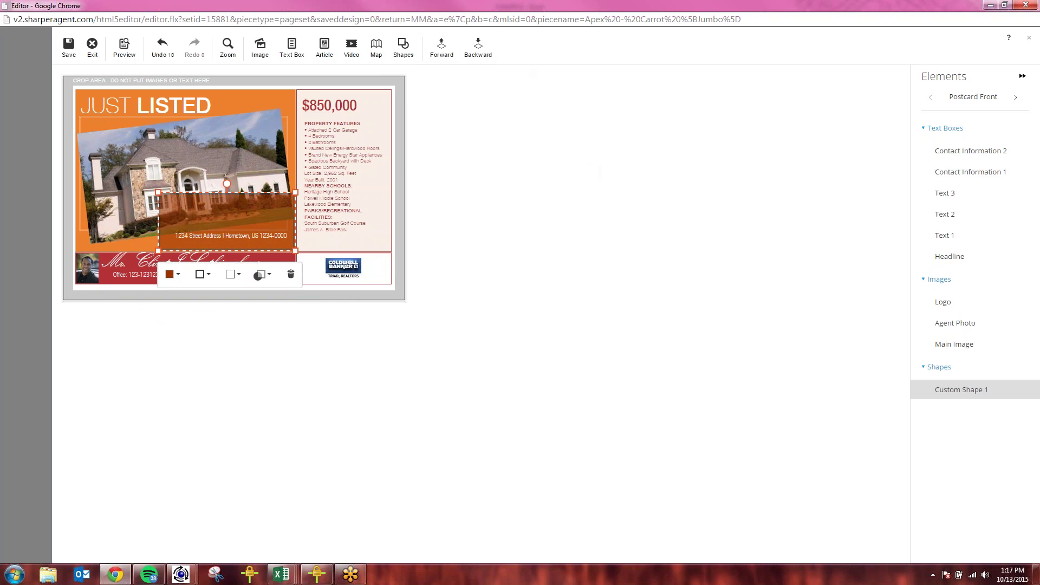
Try adding a map to the postcard at zoom level 9 with its pushpin hidden, keeping the default address and road style
{"action": "left_click", "coordinate": [381, 52]}
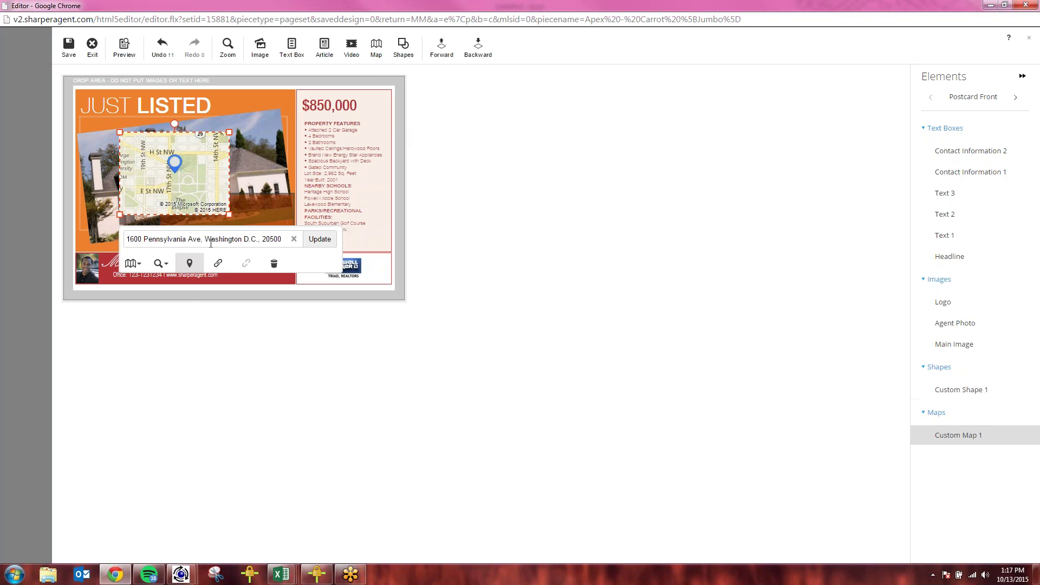
{"action": "left_click", "coordinate": [132, 263]}
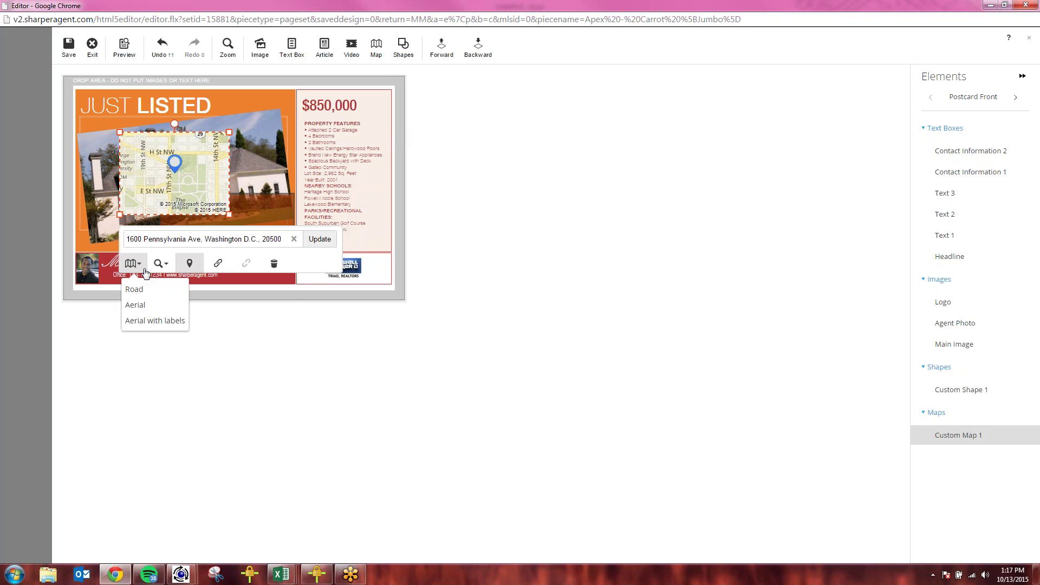
{"action": "left_click", "coordinate": [159, 264]}
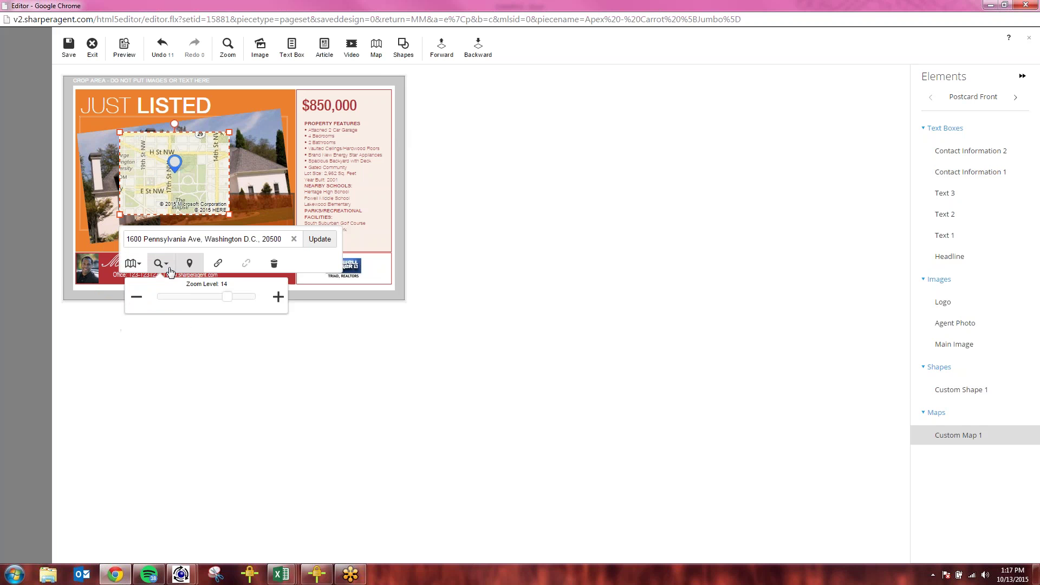
{"action": "left_click_drag", "start_coordinate": [227, 297], "coordinate": [202, 302]}
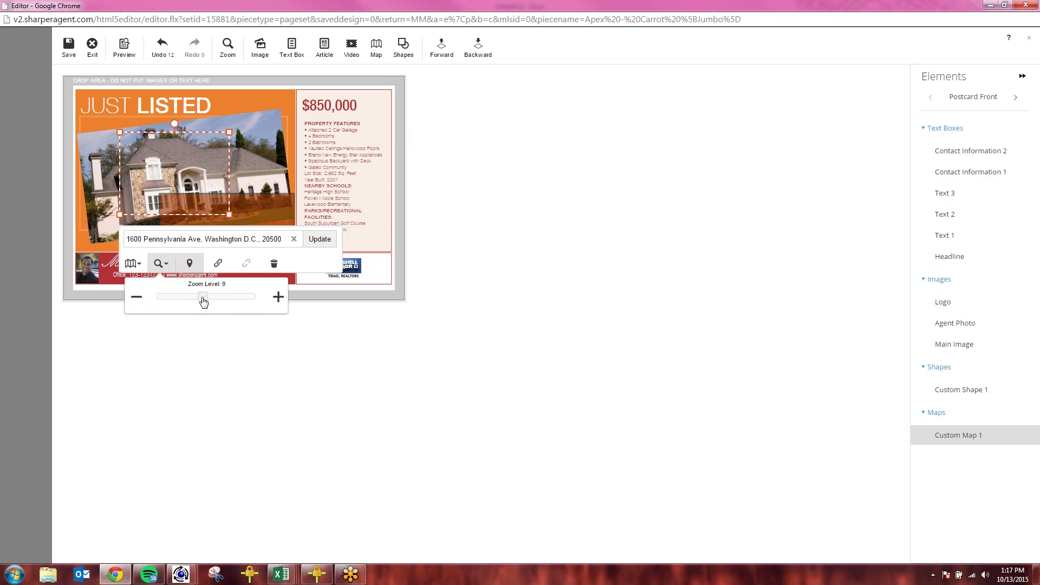
{"action": "left_click", "coordinate": [197, 264]}
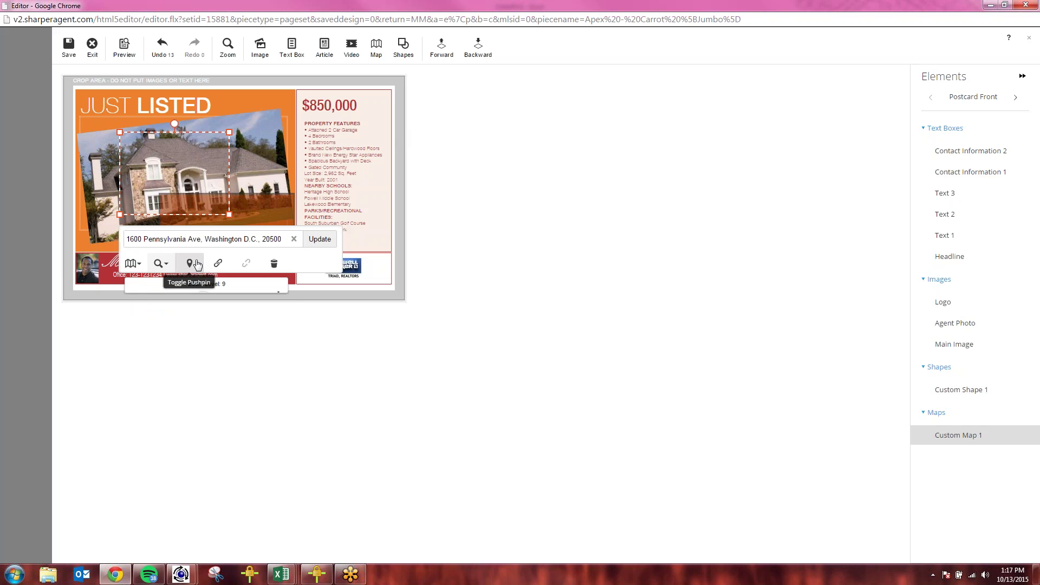
{"action": "left_click", "coordinate": [198, 263]}
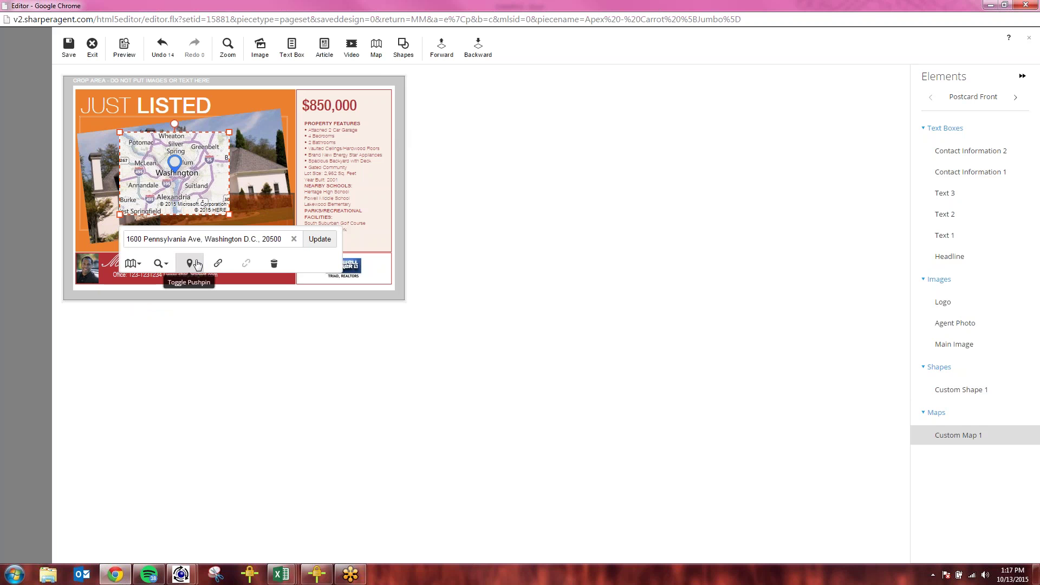
{"action": "left_click", "coordinate": [197, 264]}
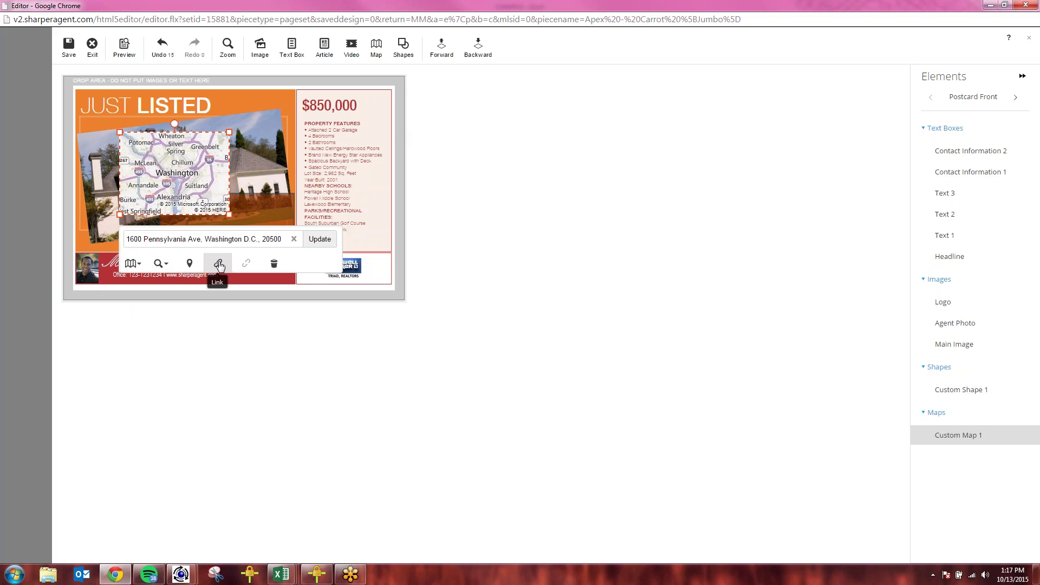
Check the map's link address without changing it, and delete the map from the postcard
{"action": "left_click", "coordinate": [220, 264]}
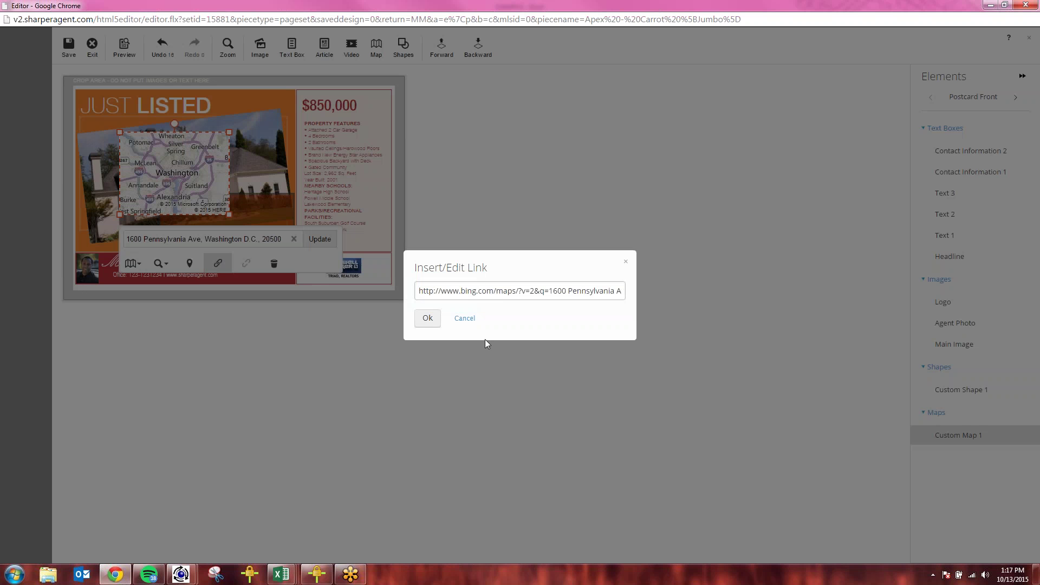
{"action": "left_click", "coordinate": [464, 319]}
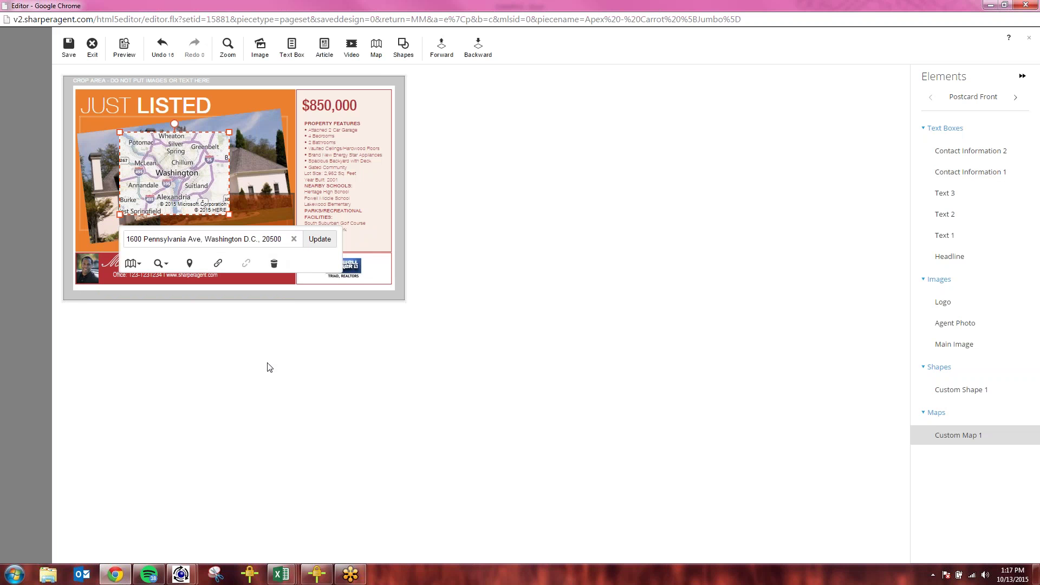
{"action": "left_click", "coordinate": [274, 263]}
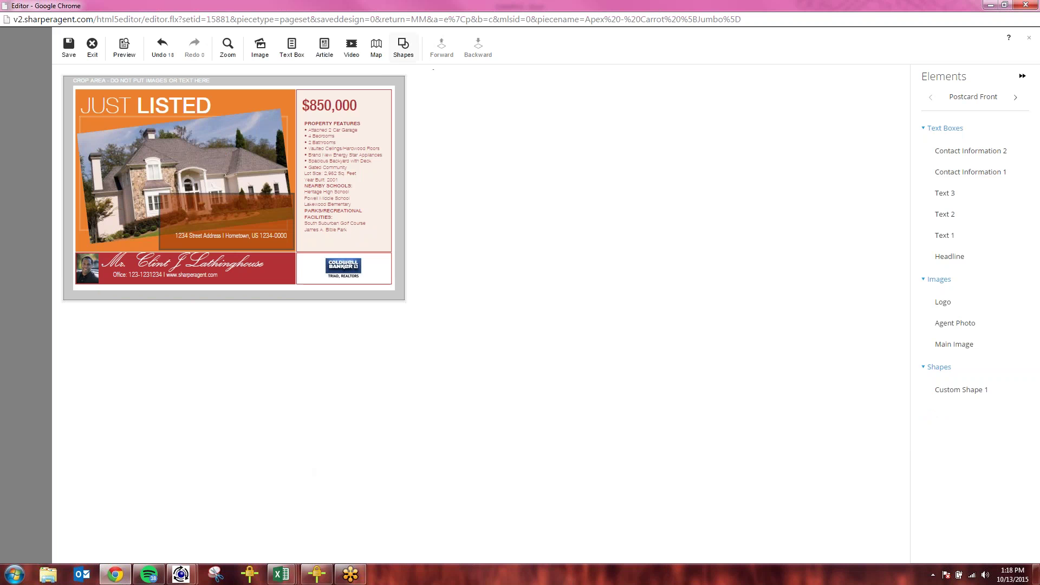
Try adding a video placeholder without a link to the postcard and remove it
{"action": "left_click", "coordinate": [352, 48]}
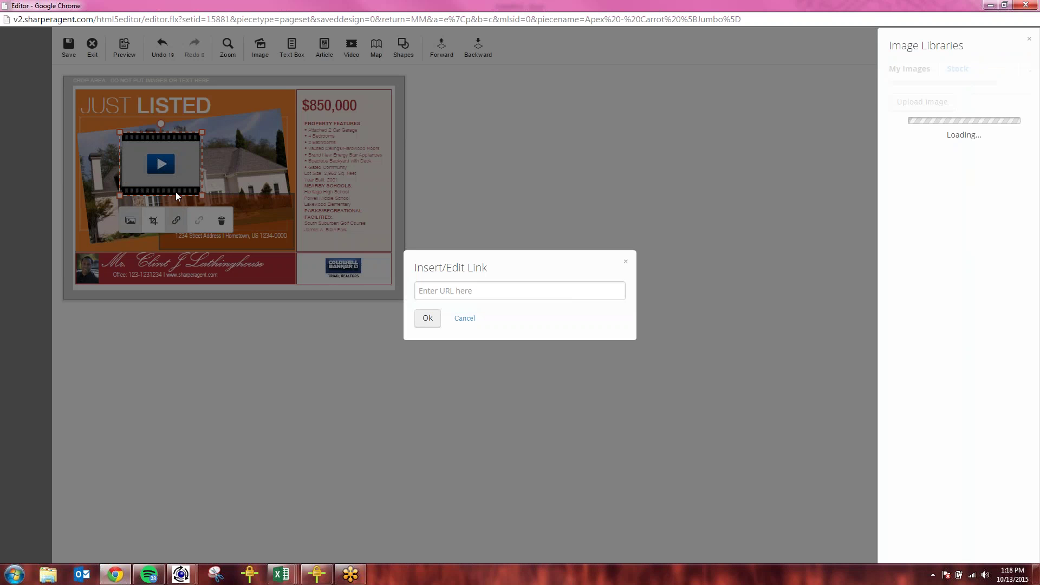
{"action": "left_click", "coordinate": [466, 319]}
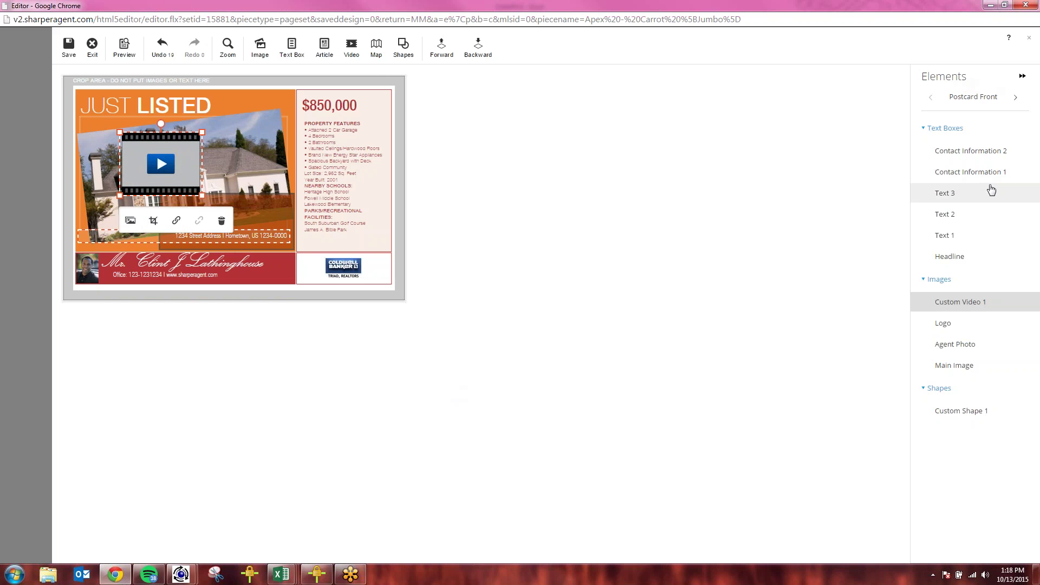
{"action": "left_click", "coordinate": [130, 220]}
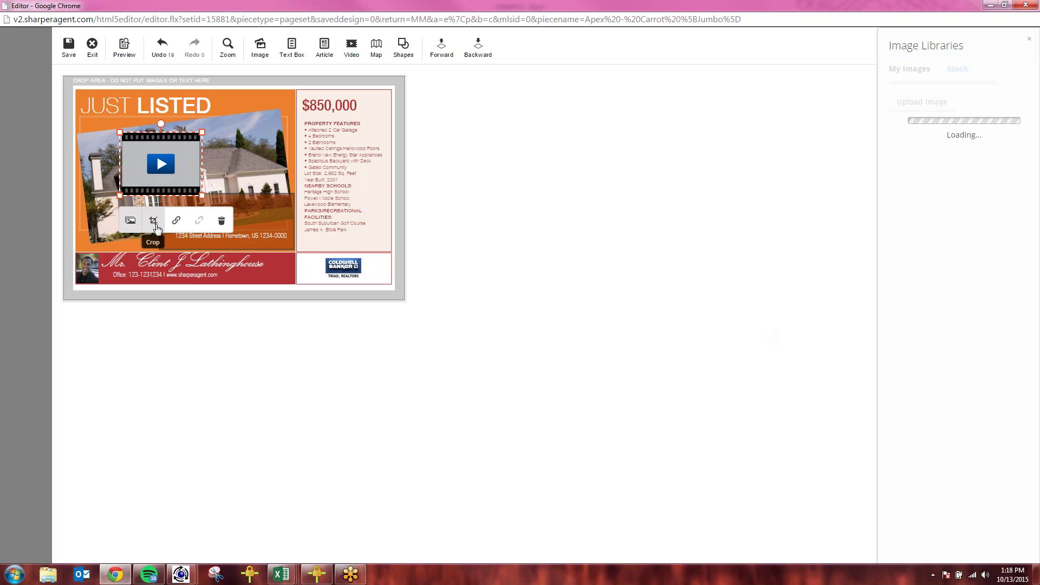
{"action": "left_click", "coordinate": [222, 220]}
{"action": "left_click", "coordinate": [363, 360]}
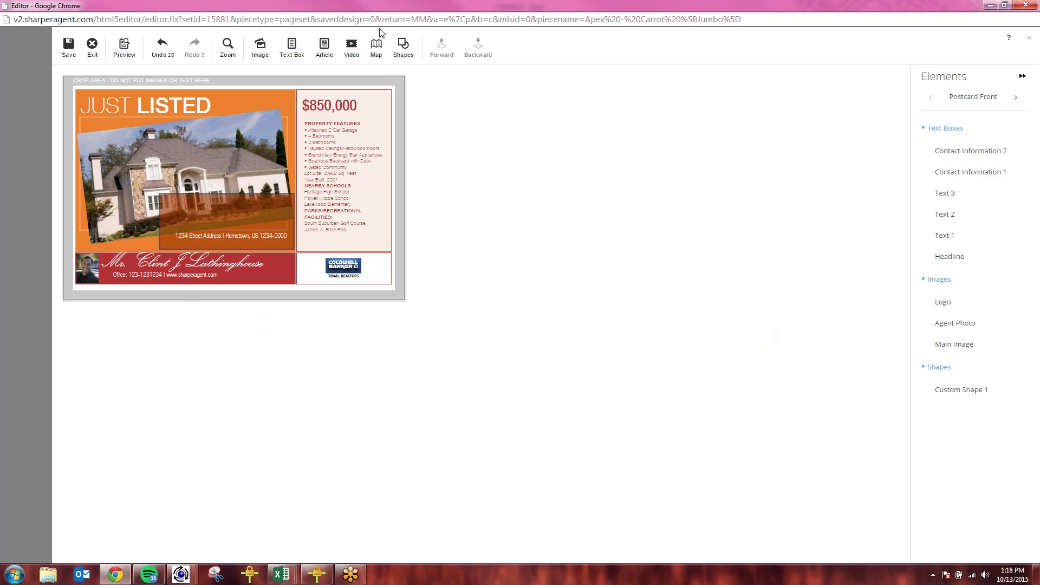
{"action": "left_click", "coordinate": [329, 50]}
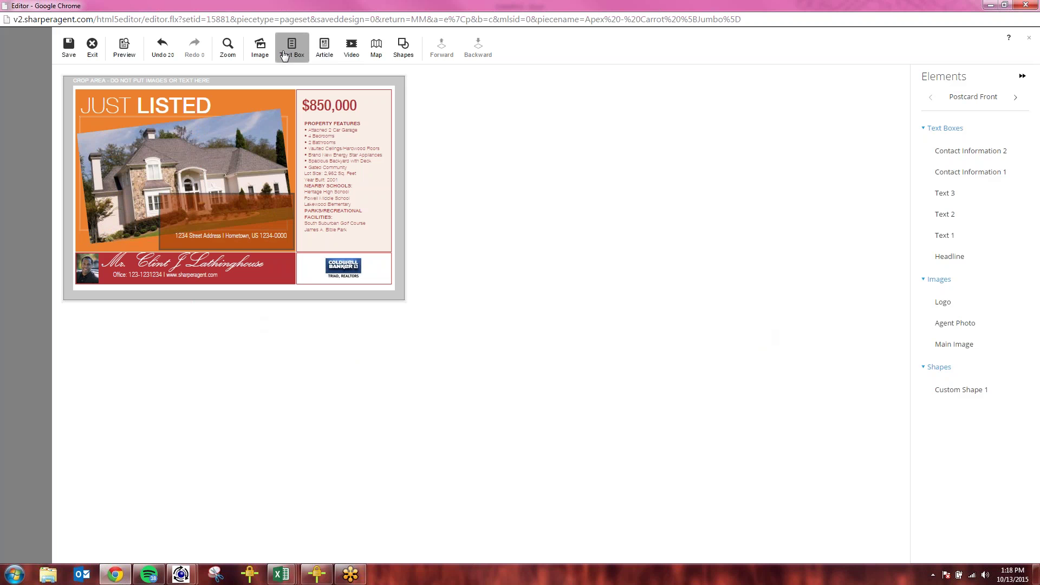
{"action": "left_click", "coordinate": [260, 48]}
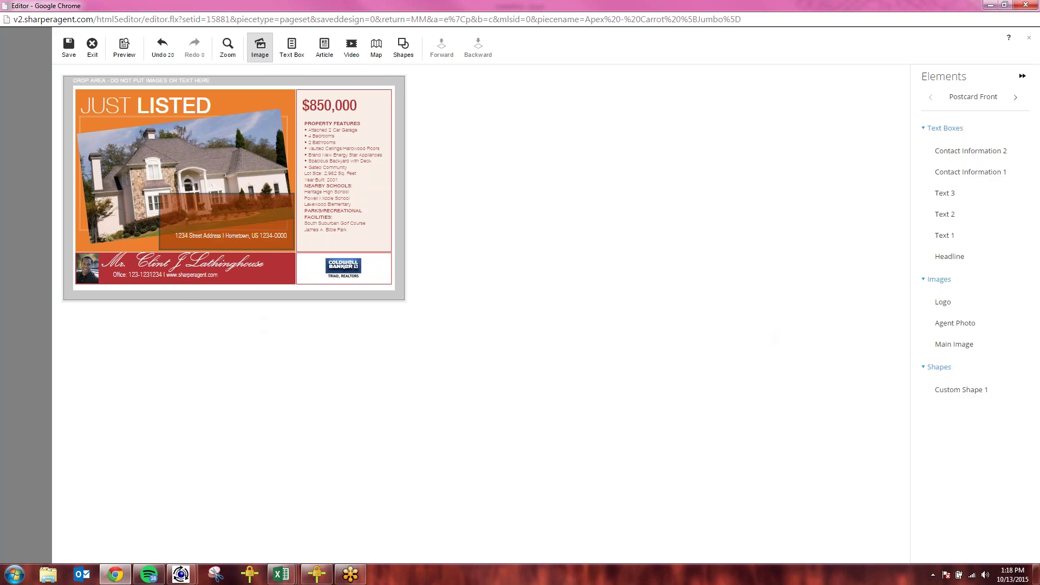
{"action": "left_click", "coordinate": [228, 57]}
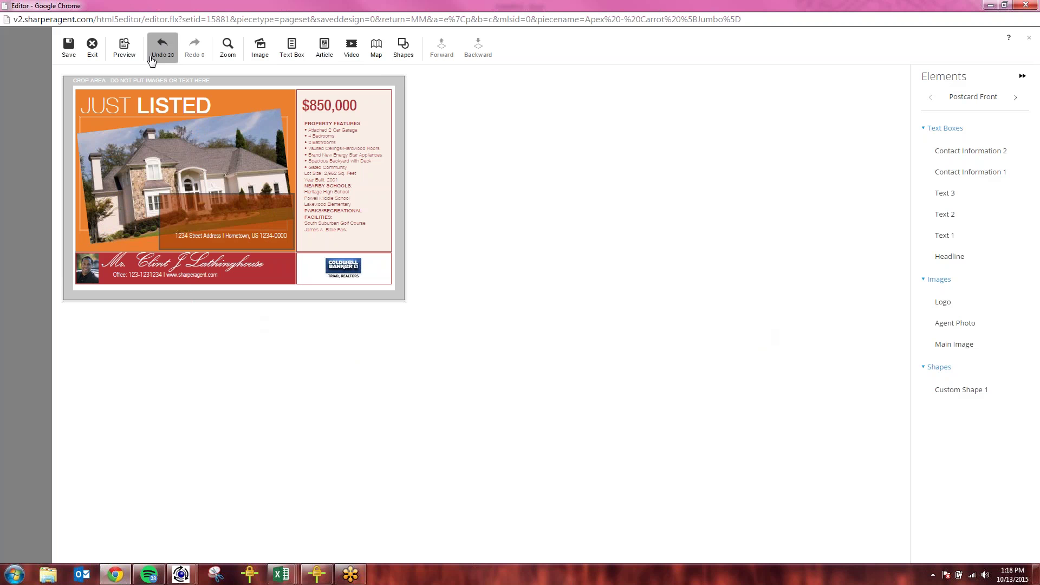
{"action": "left_click", "coordinate": [123, 57]}
{"action": "left_click", "coordinate": [123, 57]}
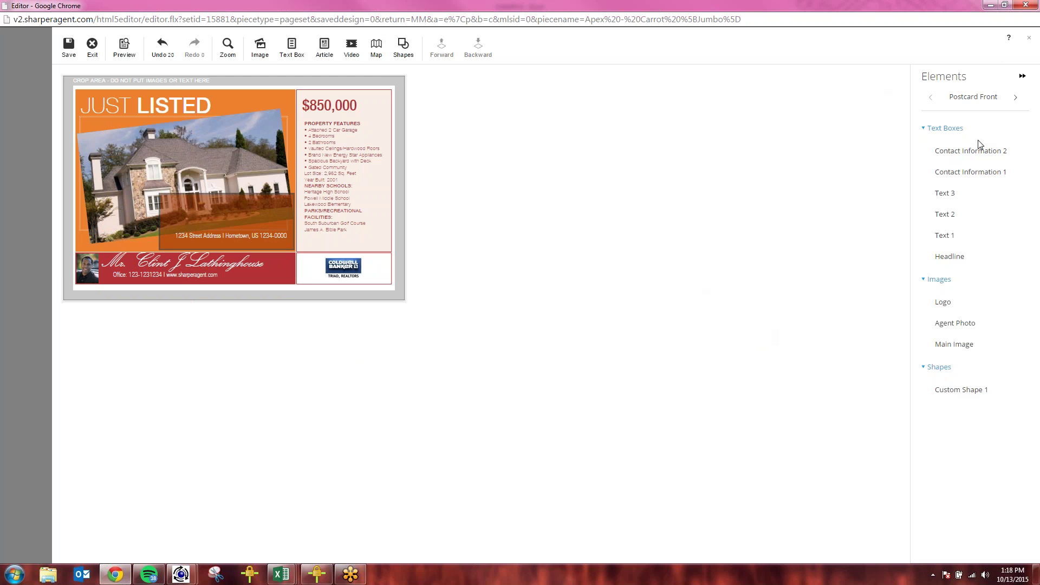
Examine the design's Postcard Back and Email Footer pages and return to the Postcard Front
{"action": "left_click", "coordinate": [1017, 102]}
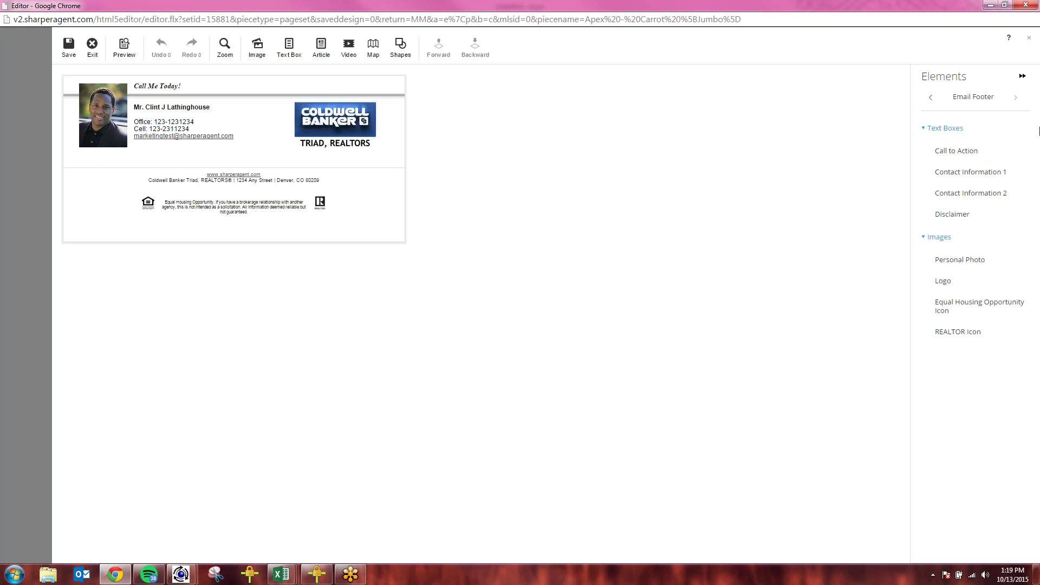
{"action": "left_click", "coordinate": [931, 97]}
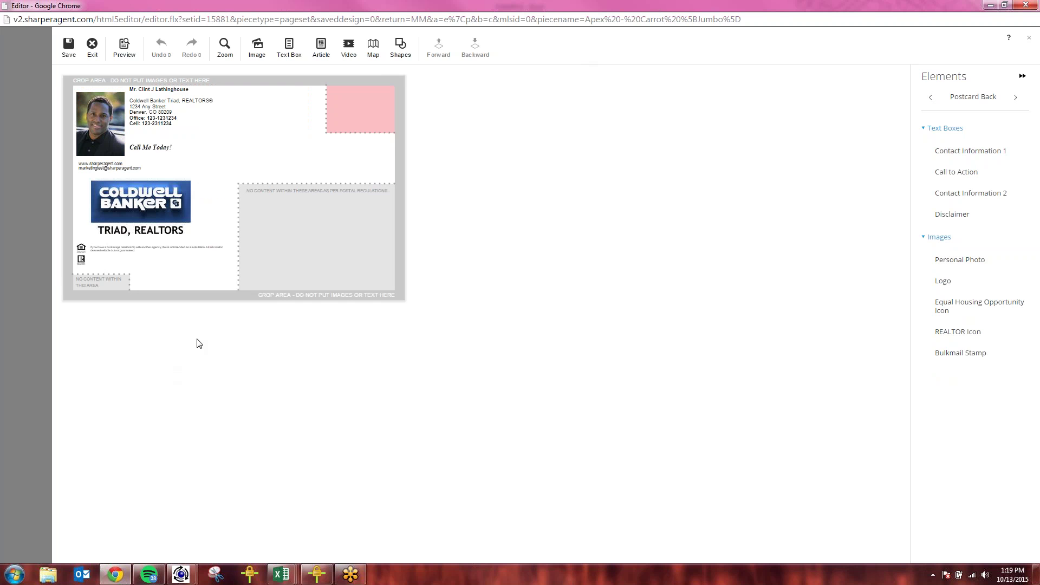
{"action": "left_click", "coordinate": [931, 97]}
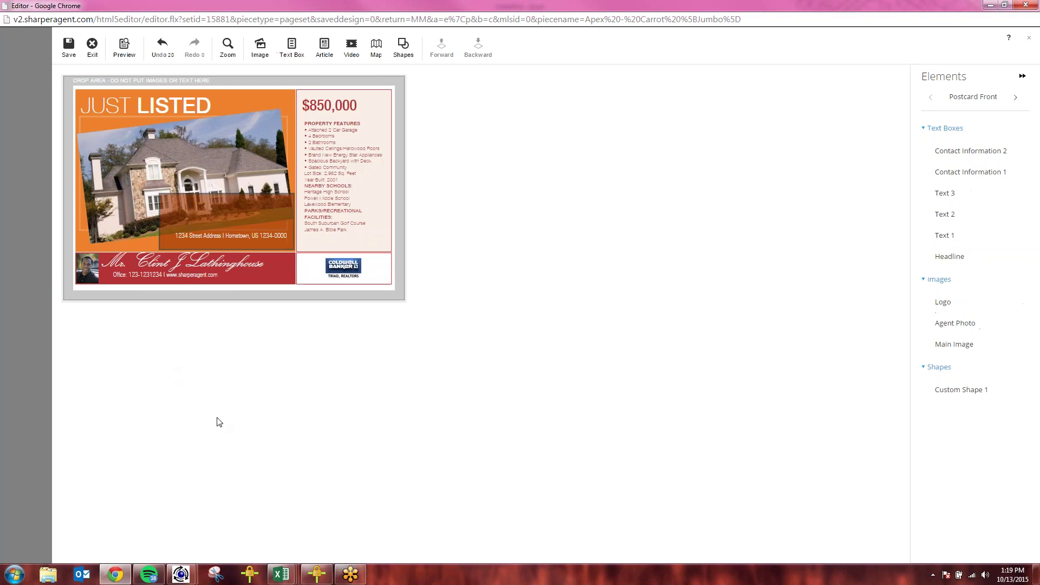
Save the customized postcard design under the name "test" and close the save confirmation
{"action": "left_click", "coordinate": [68, 46]}
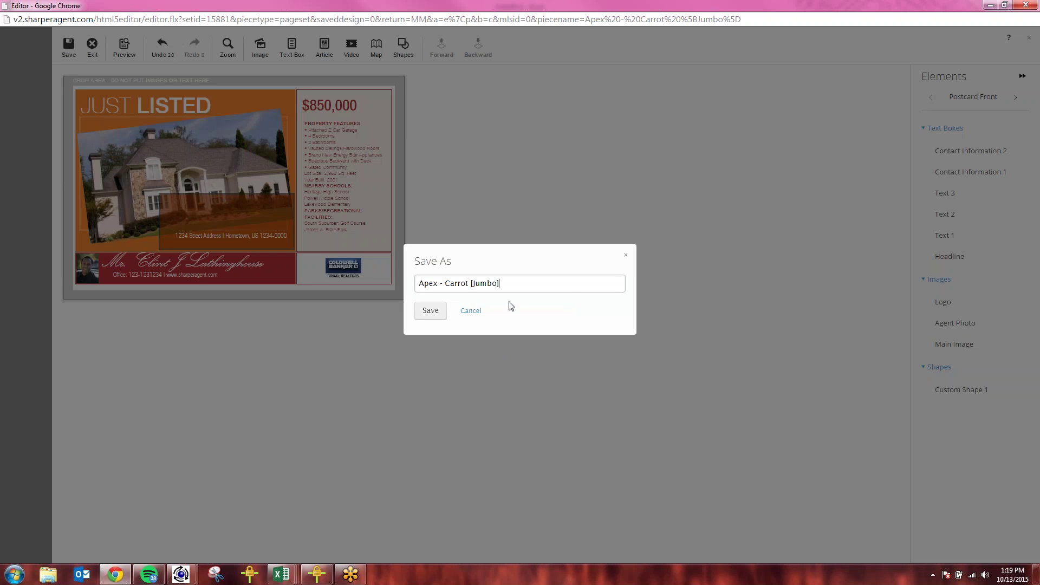
{"action": "left_click_drag", "start_coordinate": [506, 284], "coordinate": [411, 288]}
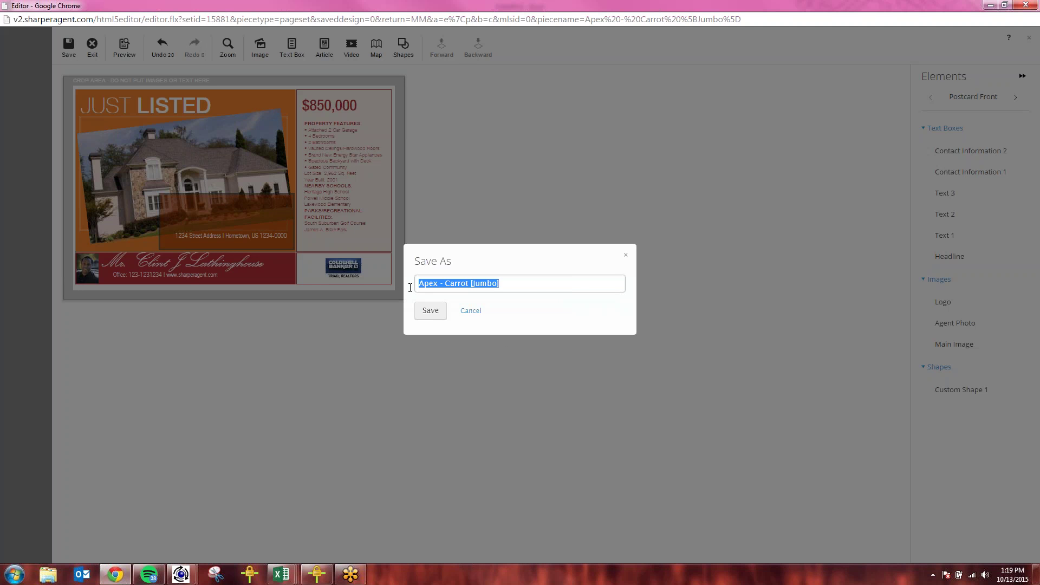
{"action": "type", "text": "test"}
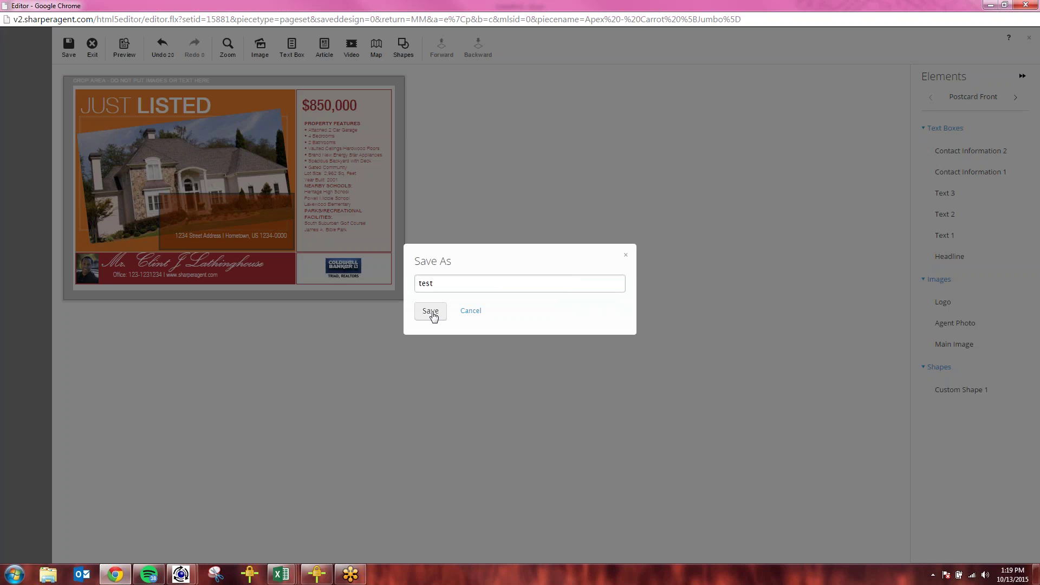
{"action": "left_click", "coordinate": [432, 313]}
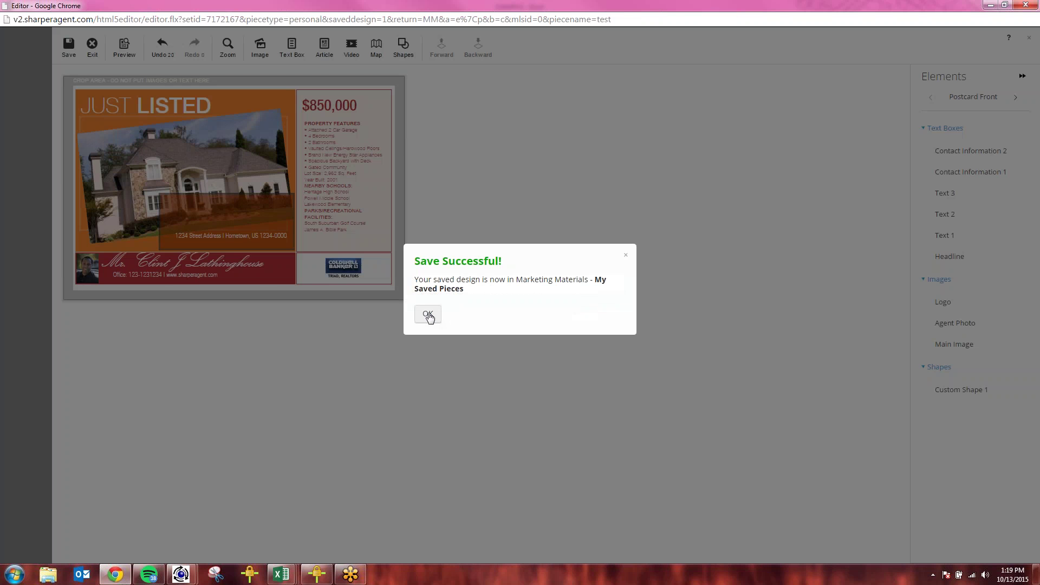
{"action": "left_click", "coordinate": [430, 314]}
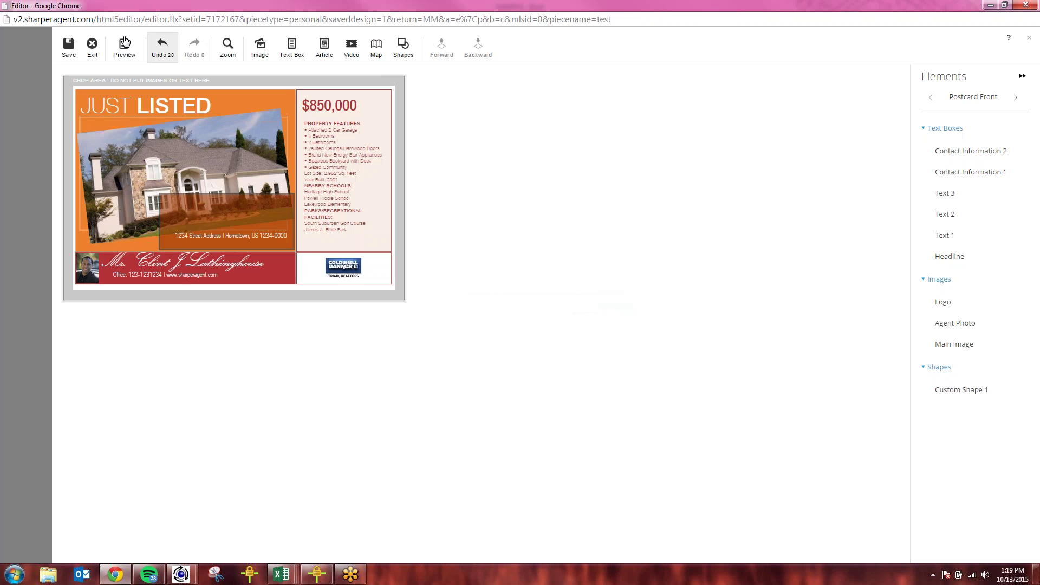
Exit the postcard editor and return to the Marketing Materials category list
{"action": "left_click", "coordinate": [93, 46]}
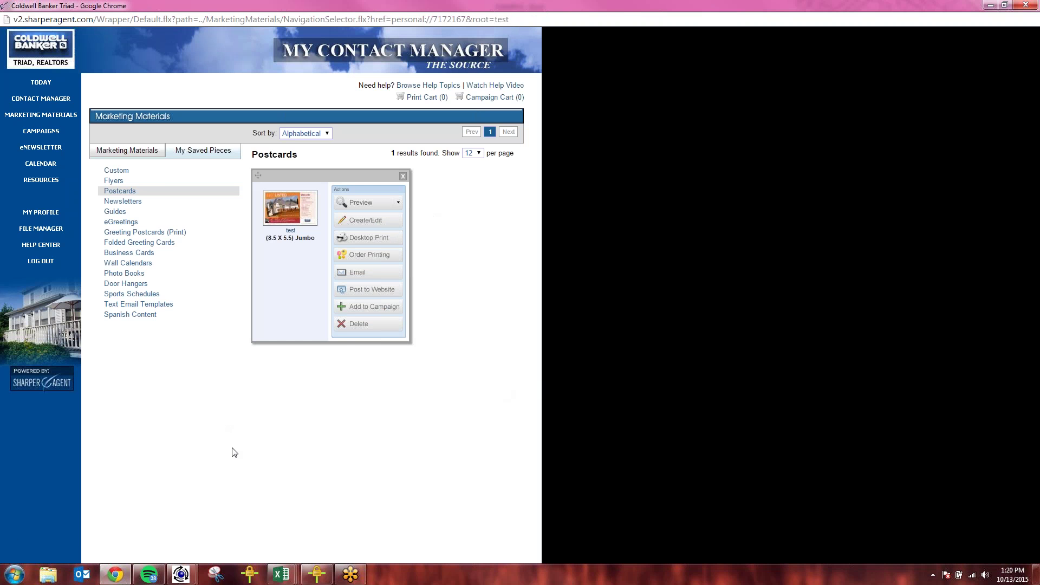
{"action": "left_click", "coordinate": [133, 155]}
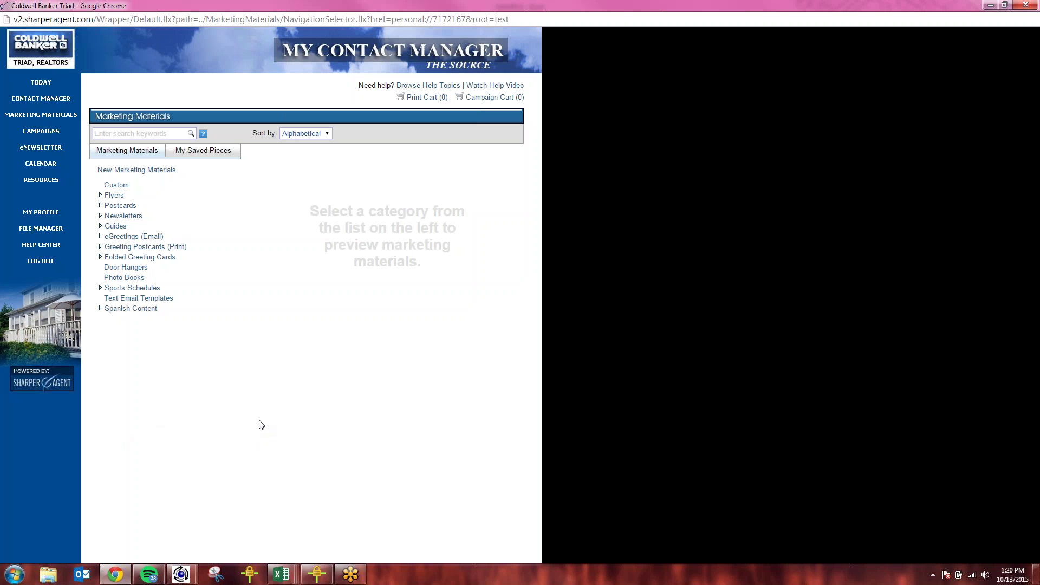
Start building a new campaign in the Campaigns section to reach the pre-built campaign choices
{"action": "left_click", "coordinate": [55, 132]}
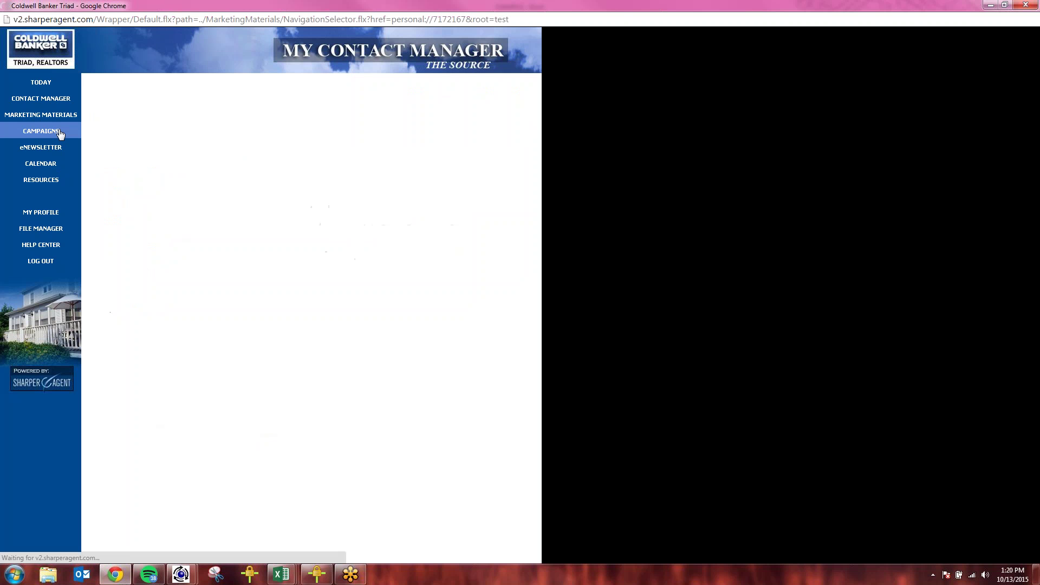
{"action": "left_click", "coordinate": [140, 97]}
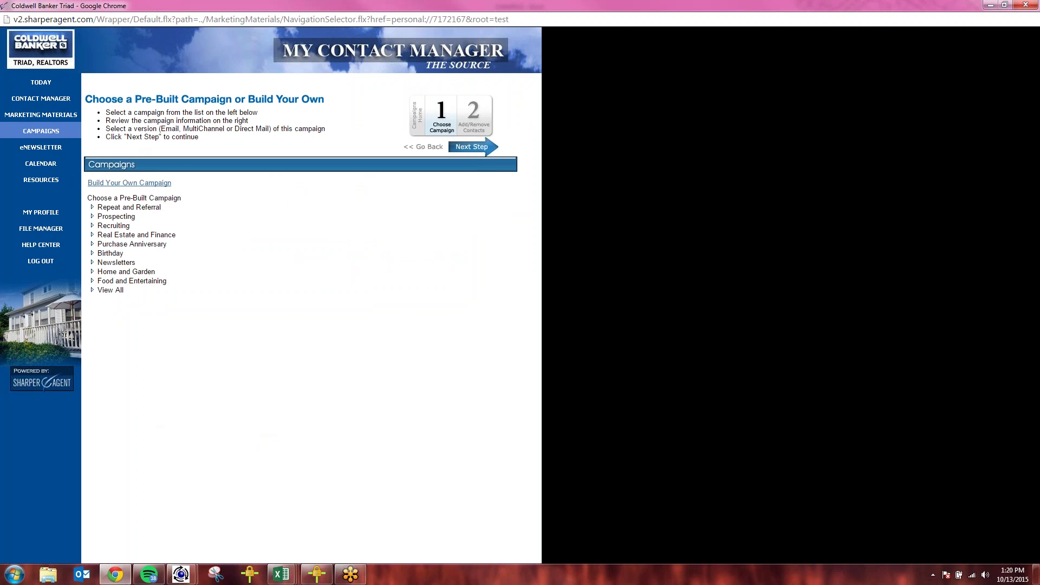
{"action": "left_click", "coordinate": [146, 187]}
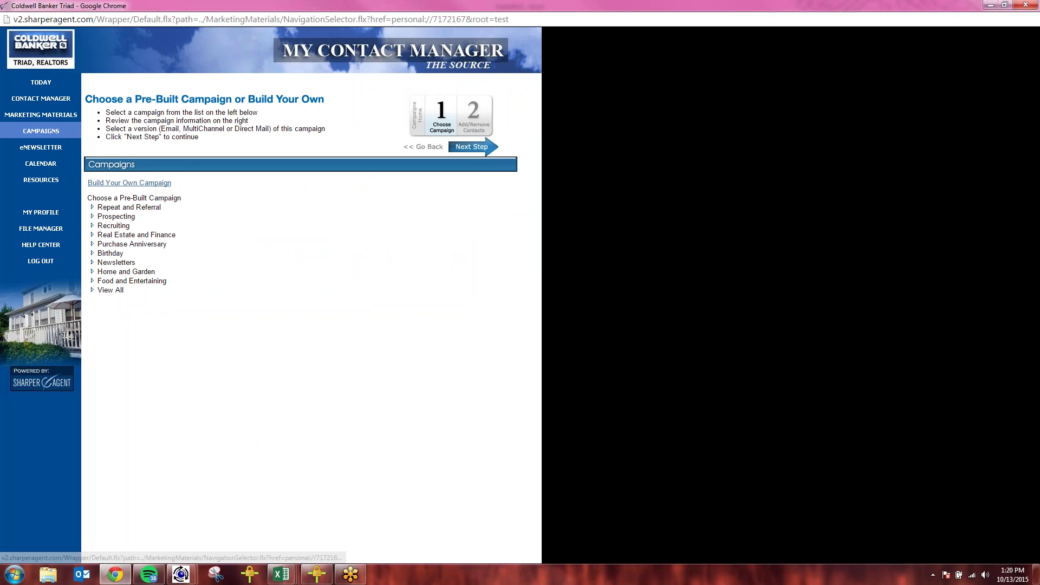
Expand the Recruiting, Purchase Anniversary and Birthday campaign categories and view the It's Time to Join (Email Only) campaign
{"action": "left_click", "coordinate": [93, 226]}
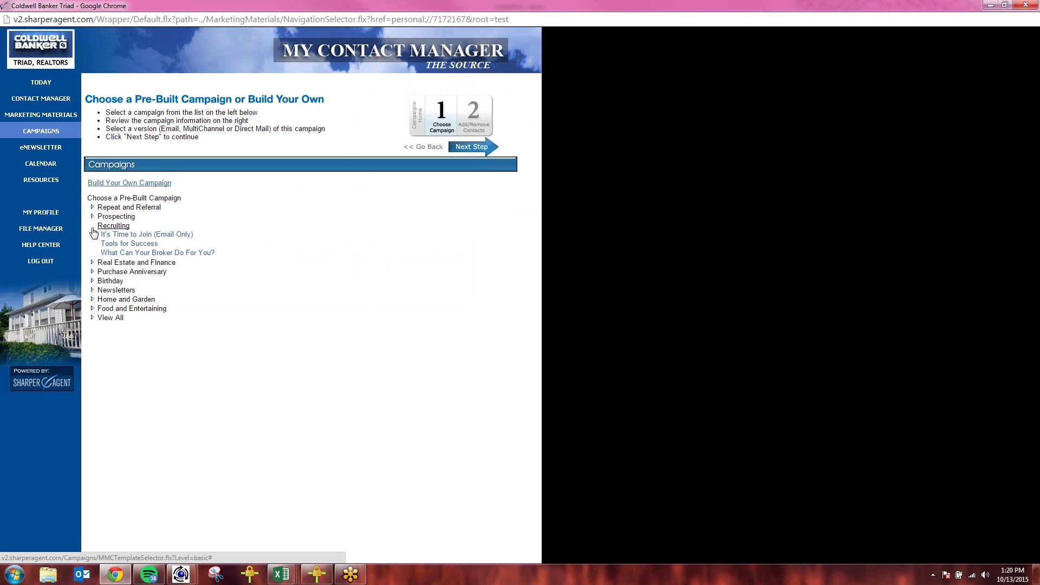
{"action": "left_click", "coordinate": [92, 273]}
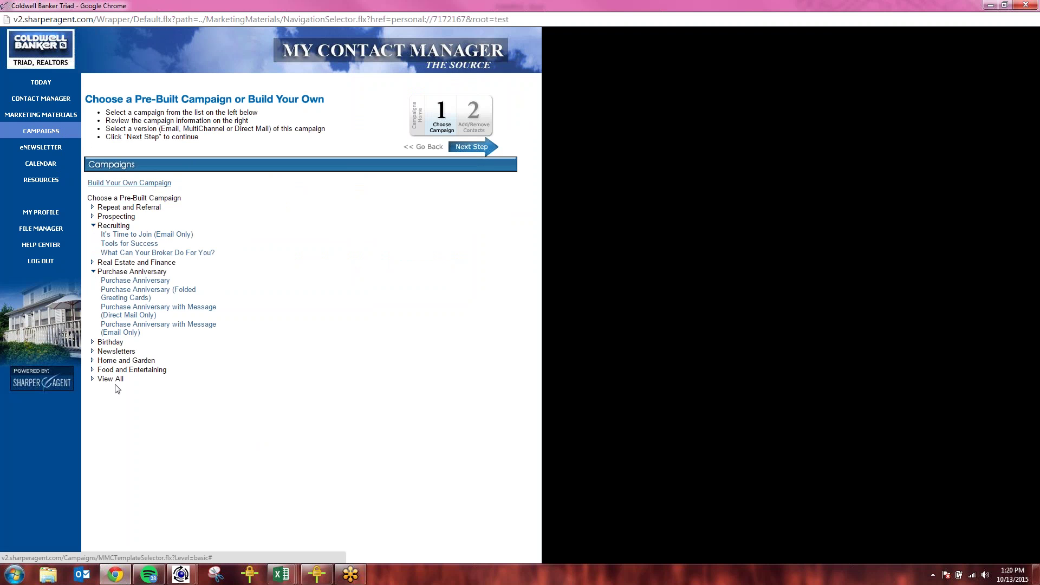
{"action": "left_click", "coordinate": [92, 342]}
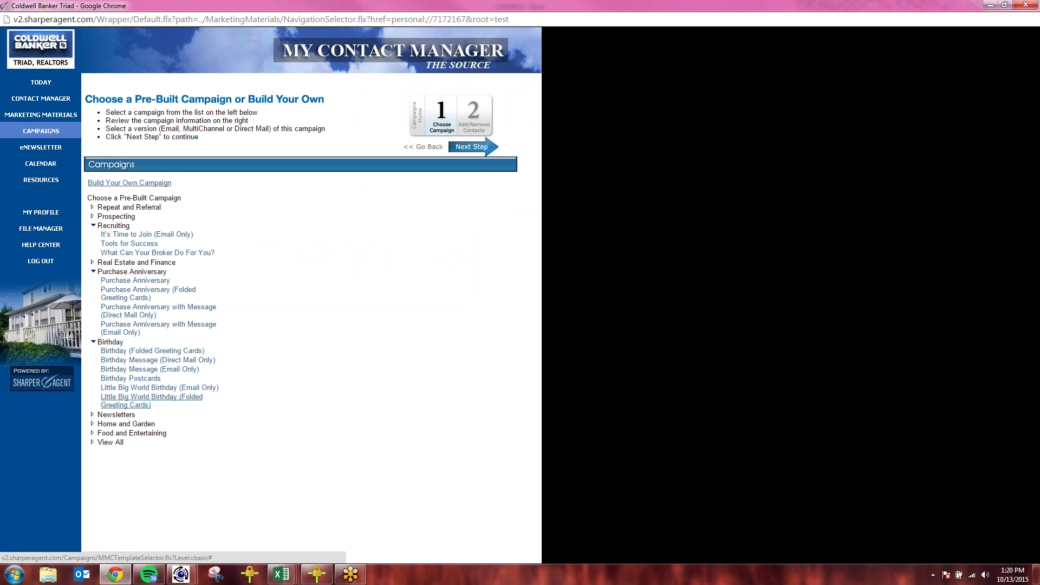
{"action": "left_click", "coordinate": [120, 237]}
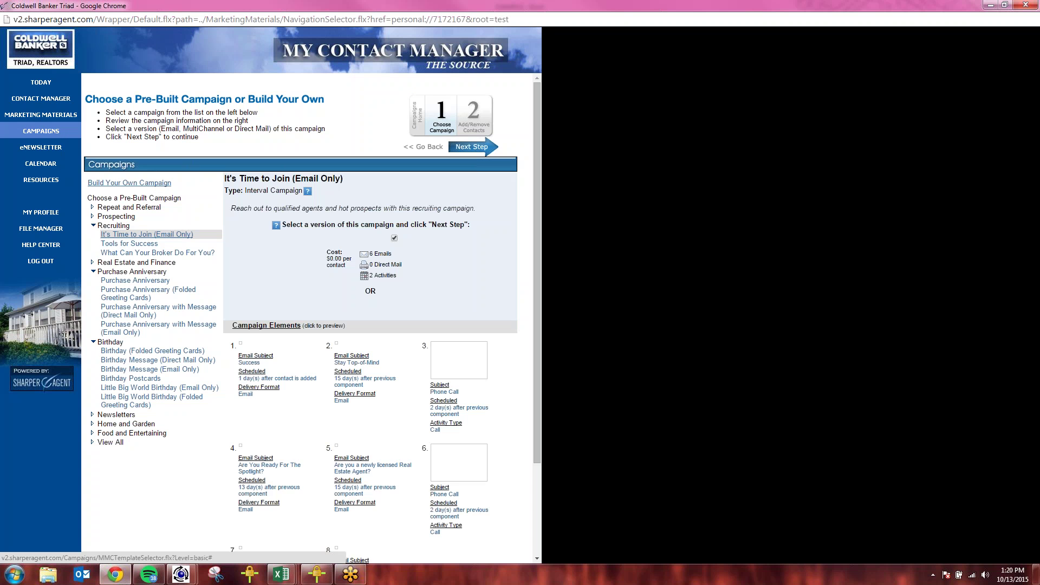
Choose the Tools for Success recruiting campaign, review its elements, and select its Email version
{"action": "left_click", "coordinate": [134, 245]}
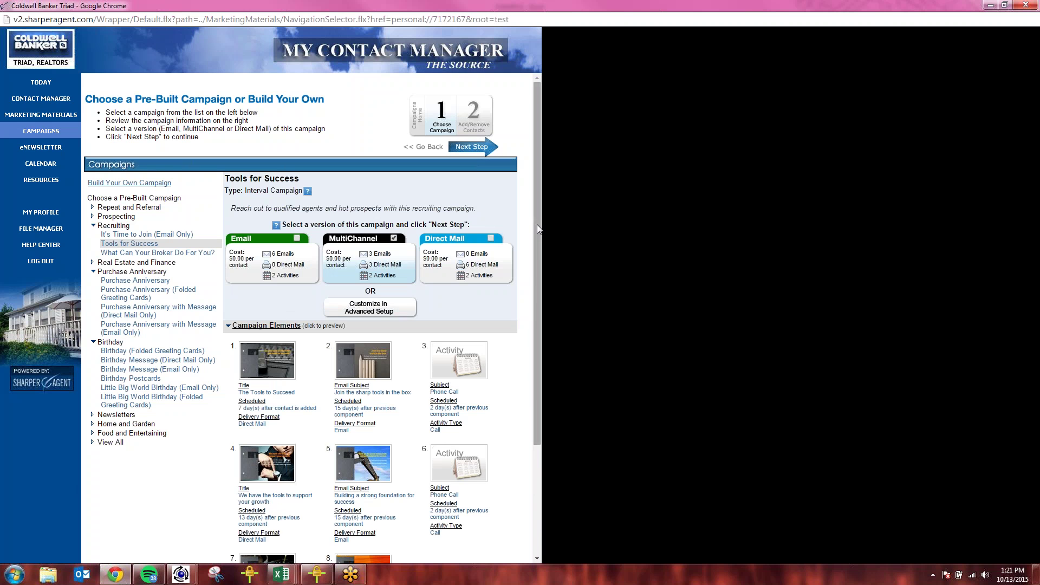
{"action": "scroll", "coordinate": [539, 261], "scroll_direction": "down", "scroll_amount": 3}
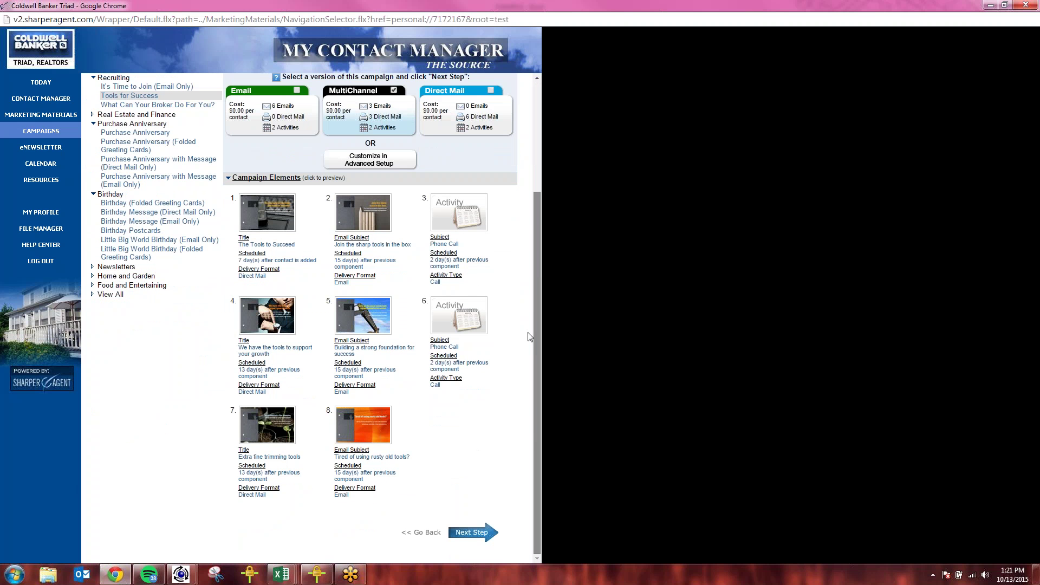
{"action": "scroll", "coordinate": [530, 334], "scroll_direction": "up", "scroll_amount": 3}
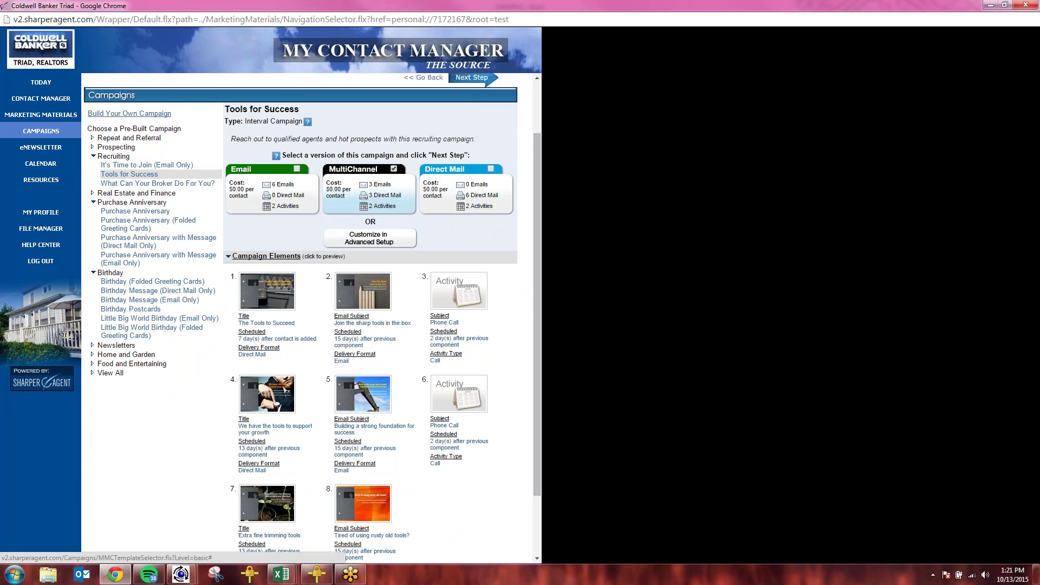
{"action": "left_click", "coordinate": [297, 169]}
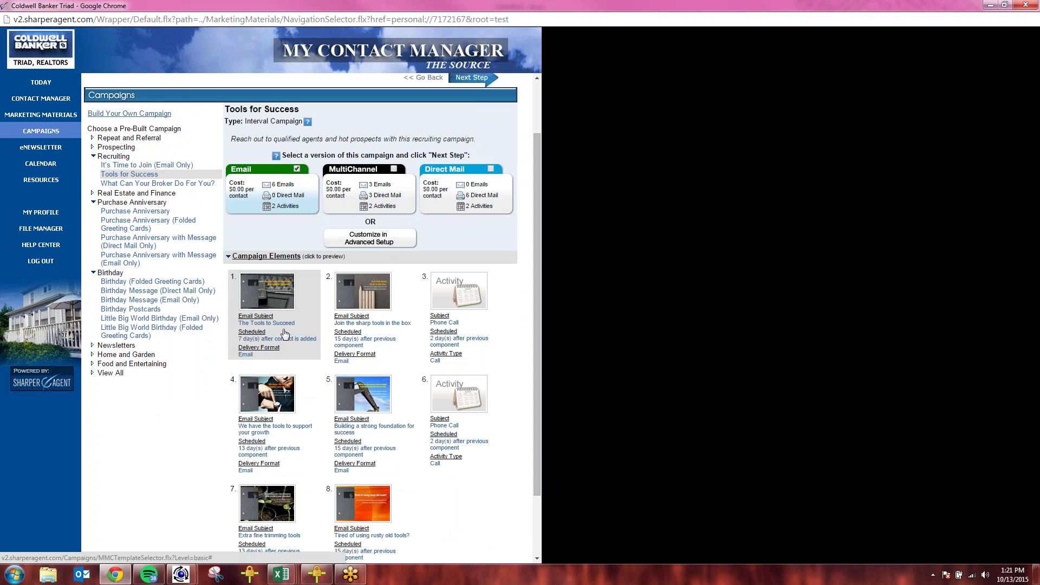
{"action": "scroll", "coordinate": [538, 216], "scroll_direction": "up", "scroll_amount": 1}
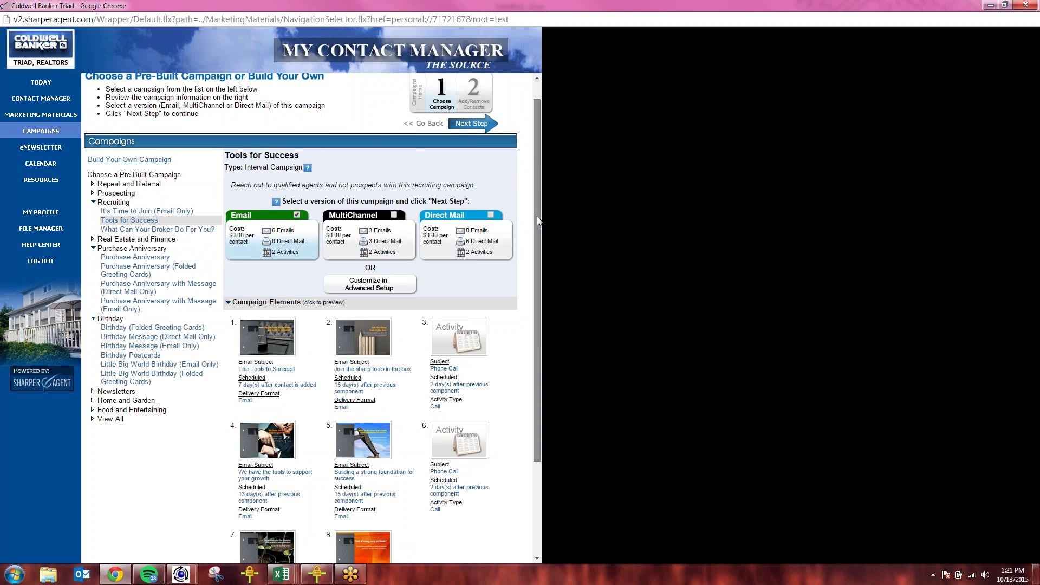
{"action": "scroll", "coordinate": [543, 333], "scroll_direction": "down", "scroll_amount": 4}
{"action": "scroll", "coordinate": [543, 174], "scroll_direction": "up", "scroll_amount": 5}
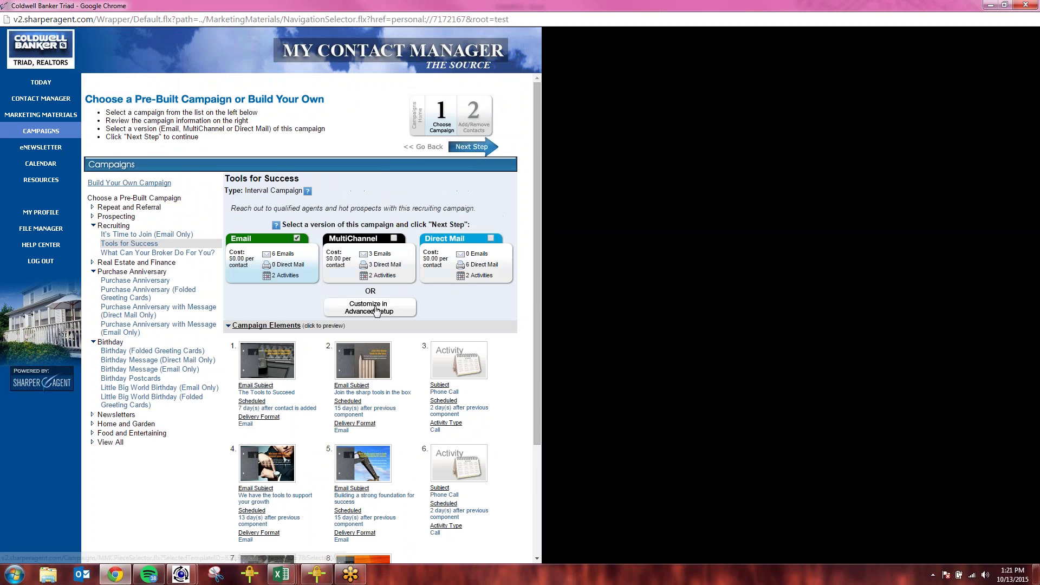
In the campaign's advanced delivery options, move "Join the sharp tools in the box" to first place and schedule it 1 day after contact added
{"action": "left_click", "coordinate": [376, 311]}
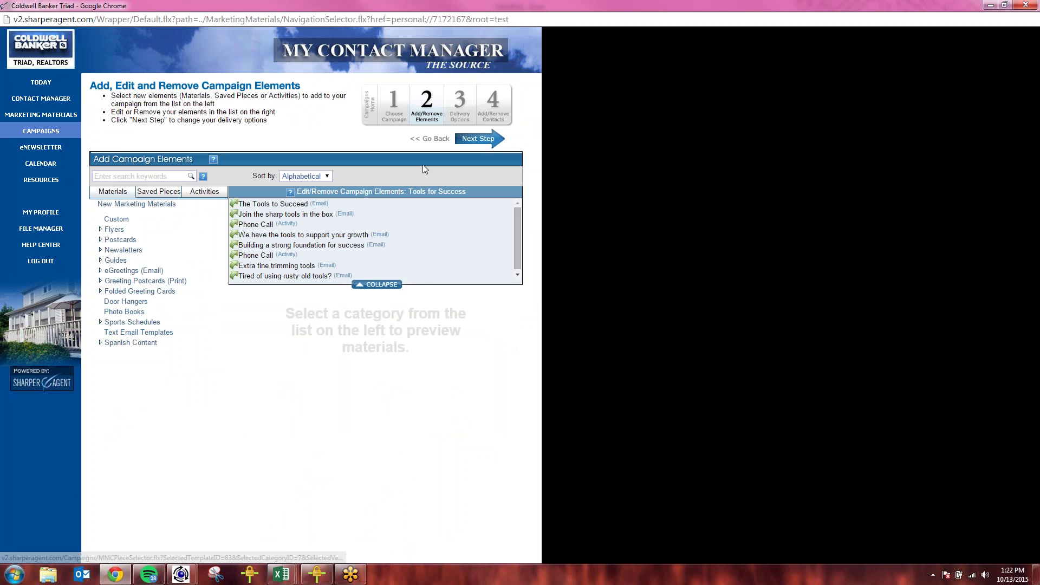
{"action": "left_click", "coordinate": [478, 139]}
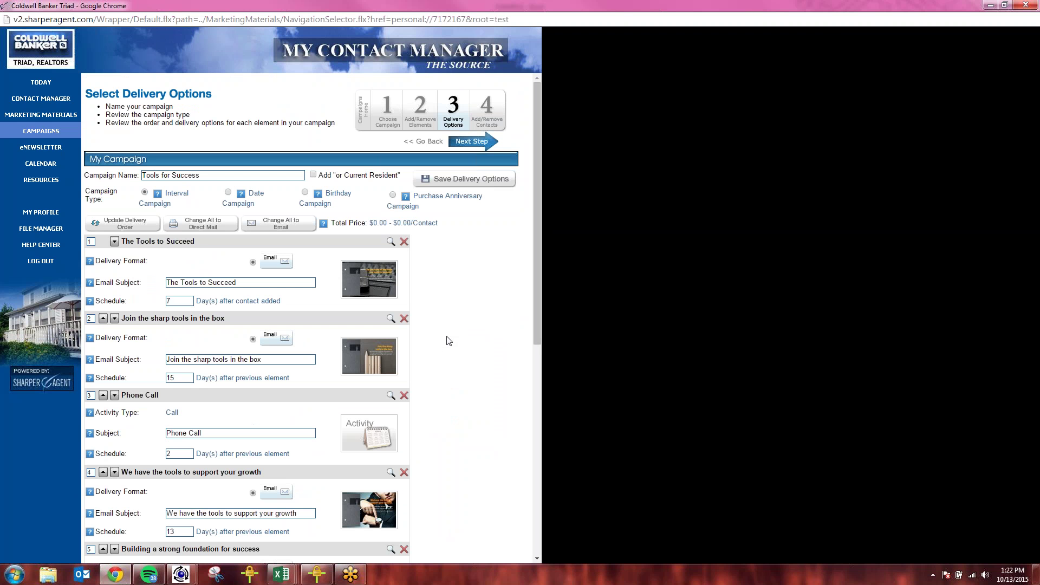
{"action": "left_click", "coordinate": [103, 319]}
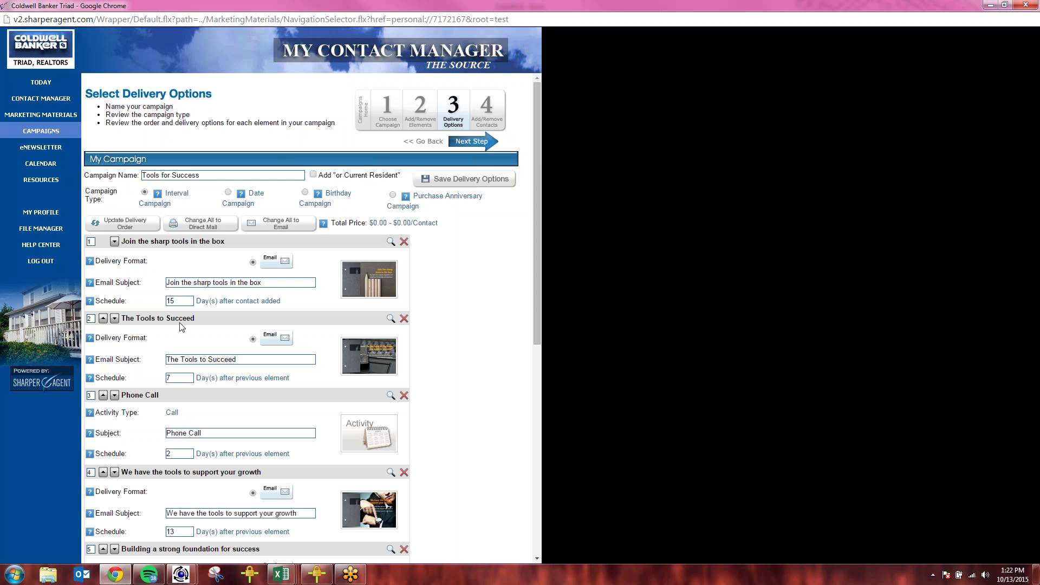
{"action": "left_click_drag", "start_coordinate": [186, 300], "coordinate": [143, 304]}
{"action": "left_click", "coordinate": [239, 401]}
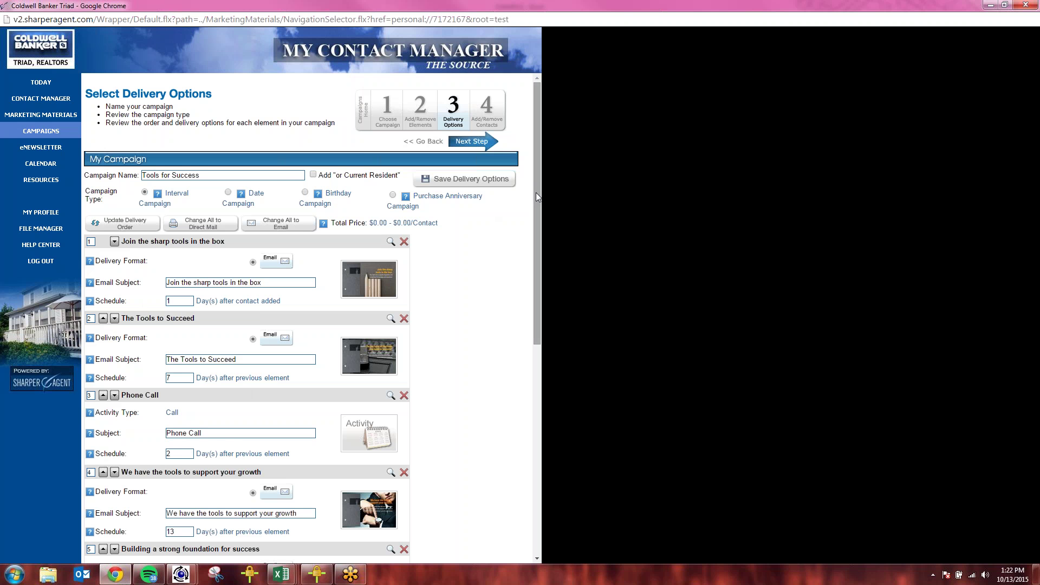
Review the remaining campaign elements, continue to the campaign's contact selection, and select the SOI group
{"action": "left_click_drag", "start_coordinate": [536, 193], "coordinate": [537, 396]}
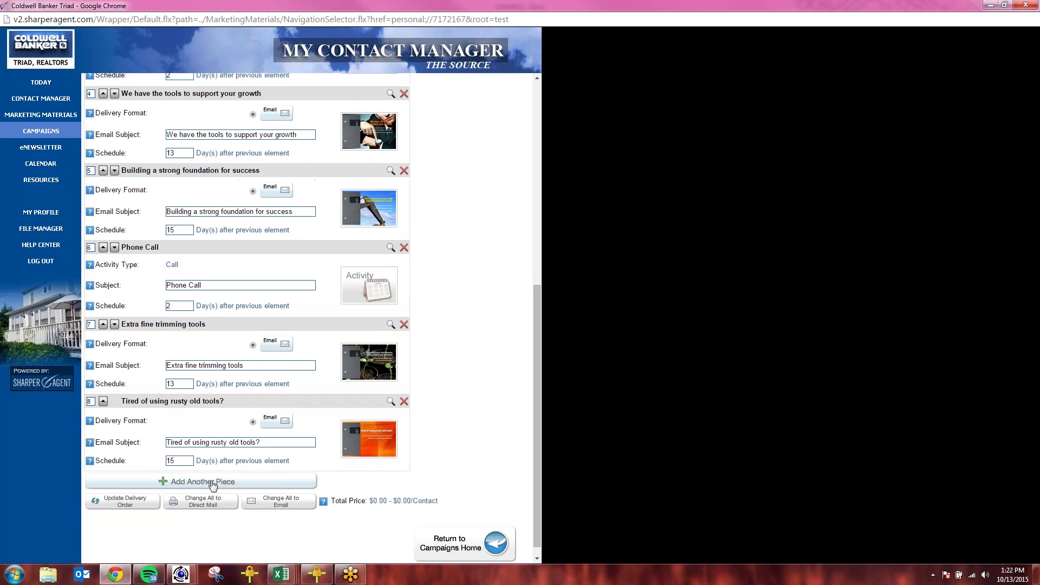
{"action": "left_click_drag", "start_coordinate": [540, 451], "coordinate": [531, 260]}
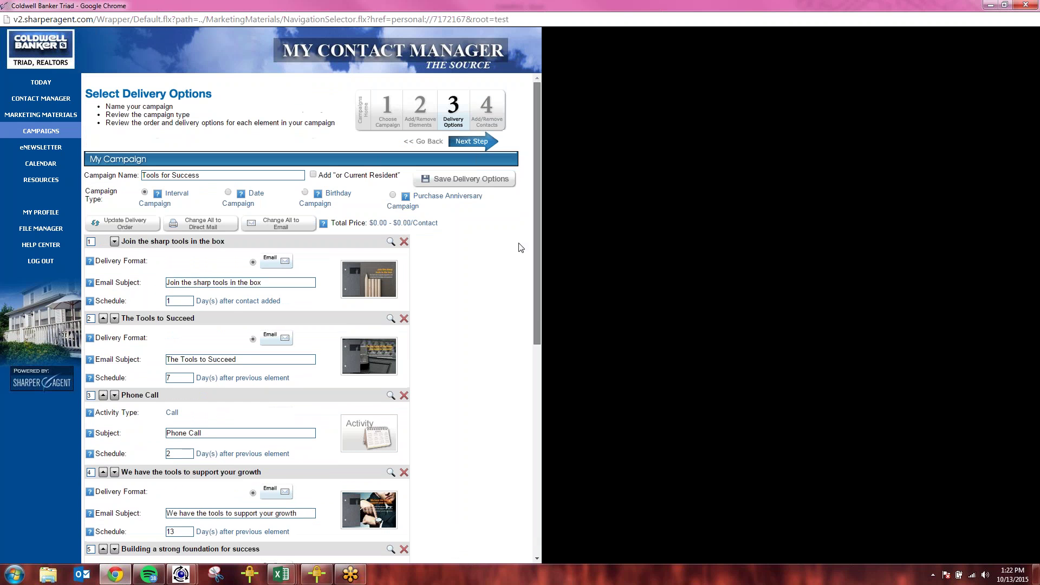
{"action": "left_click", "coordinate": [471, 142]}
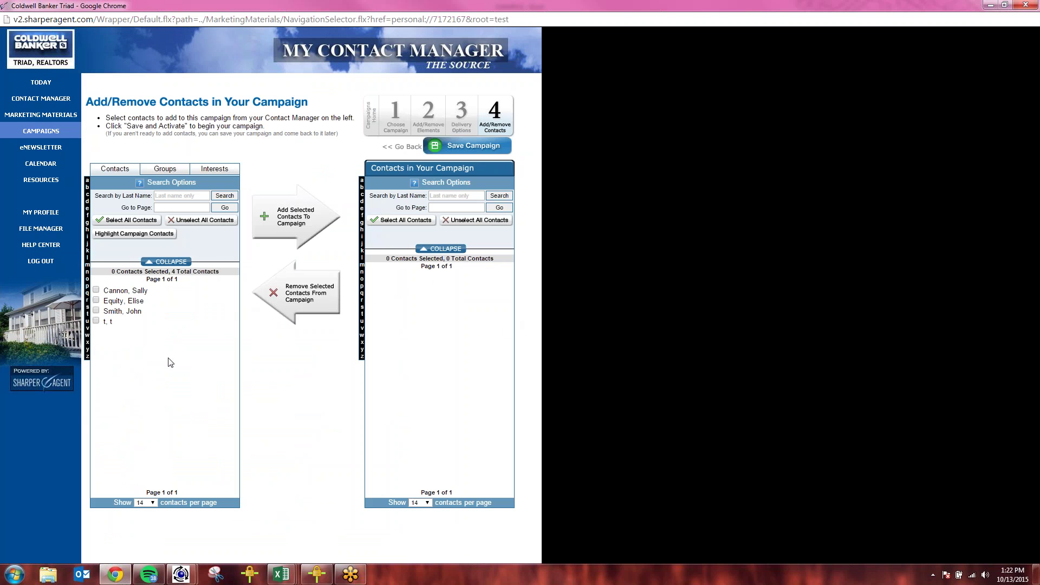
{"action": "left_click", "coordinate": [164, 169]}
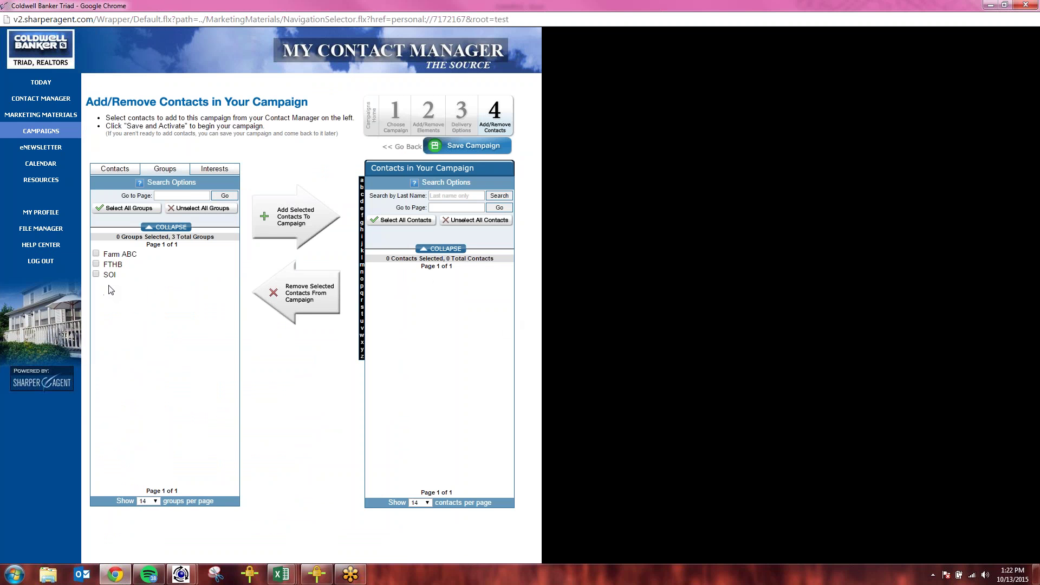
{"action": "left_click_drag", "start_coordinate": [117, 284], "coordinate": [99, 290]}
{"action": "left_click", "coordinate": [156, 305]}
{"action": "left_click", "coordinate": [96, 274]}
Return to the campaigns list and check the actions available for the Tools for Success campaign
{"action": "left_click", "coordinate": [40, 130]}
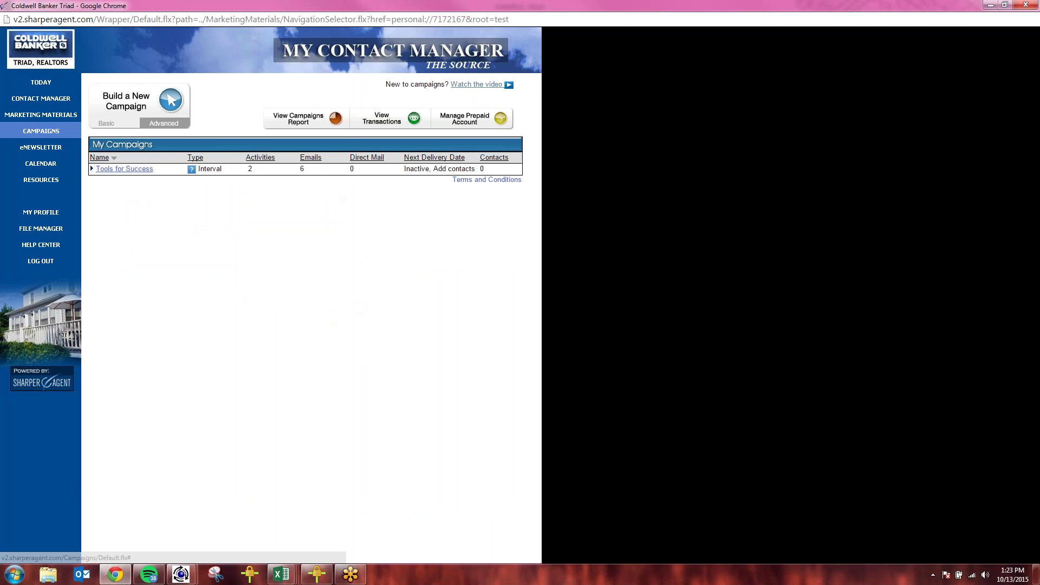
{"action": "left_click", "coordinate": [124, 169]}
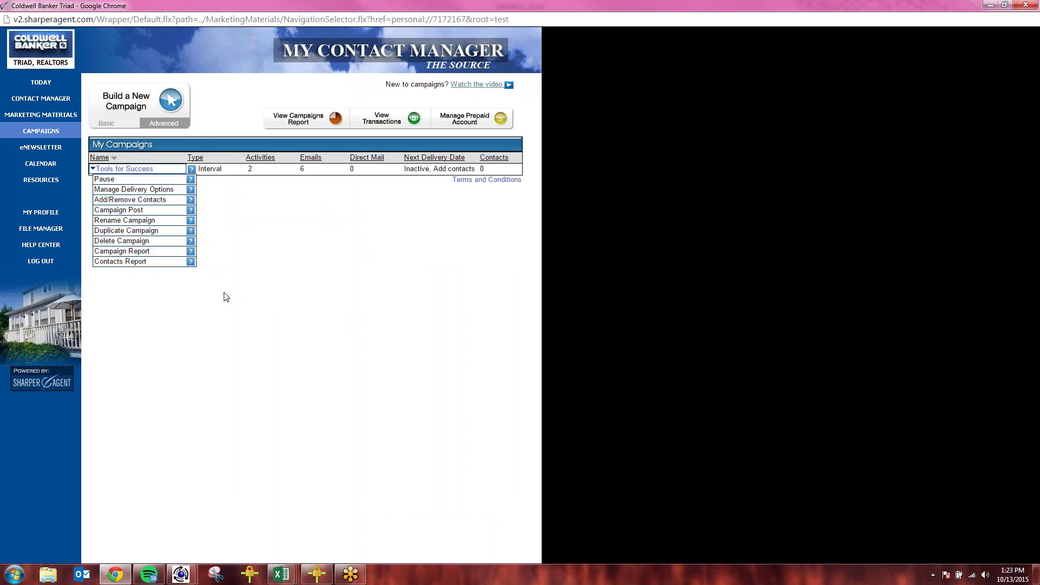
{"action": "left_click", "coordinate": [226, 232]}
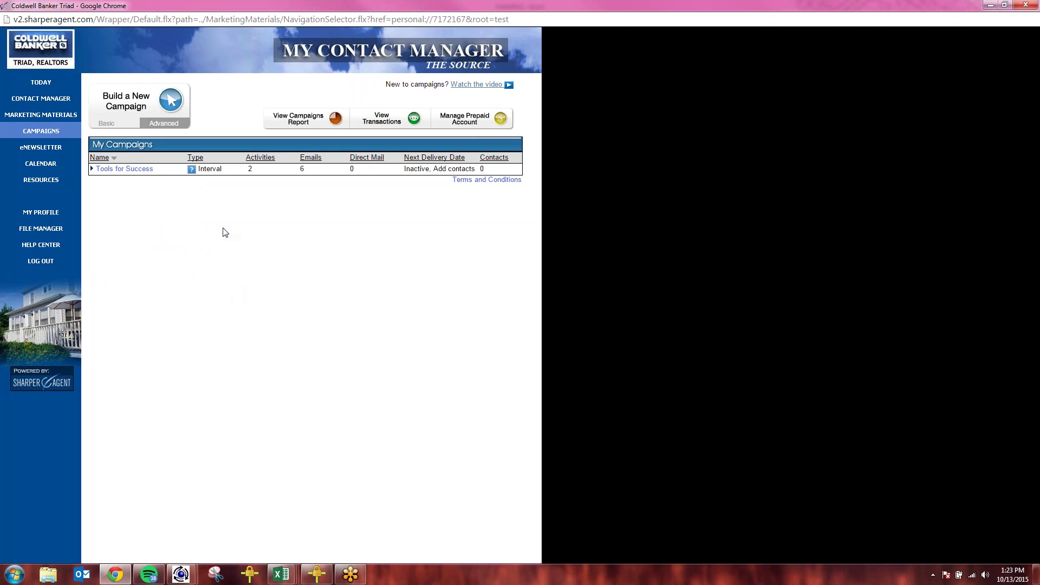
Set up the eNewsletter and check its reminder timing options without changing the setting
{"action": "left_click", "coordinate": [42, 149]}
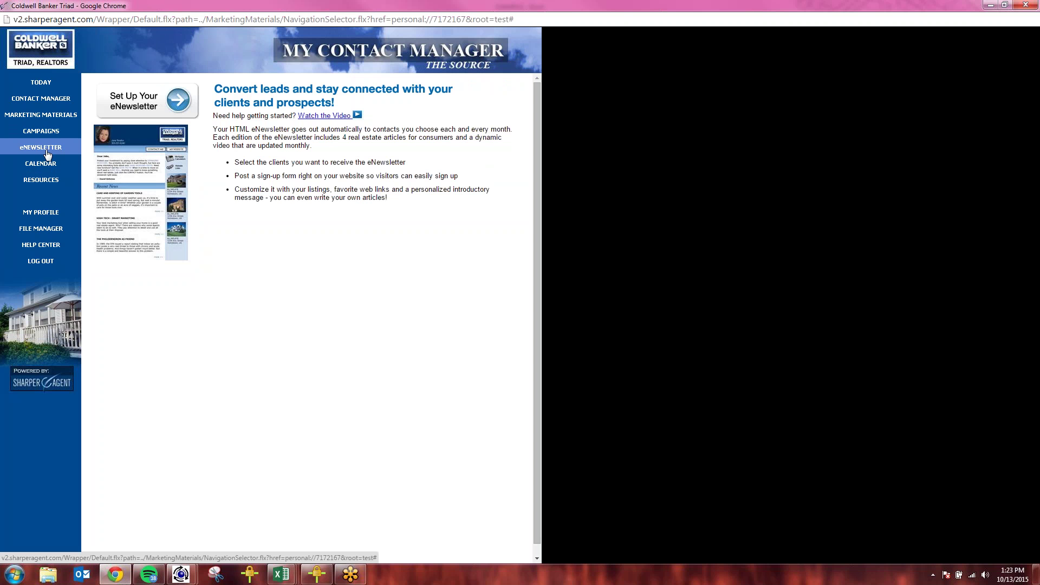
{"action": "left_click", "coordinate": [145, 107]}
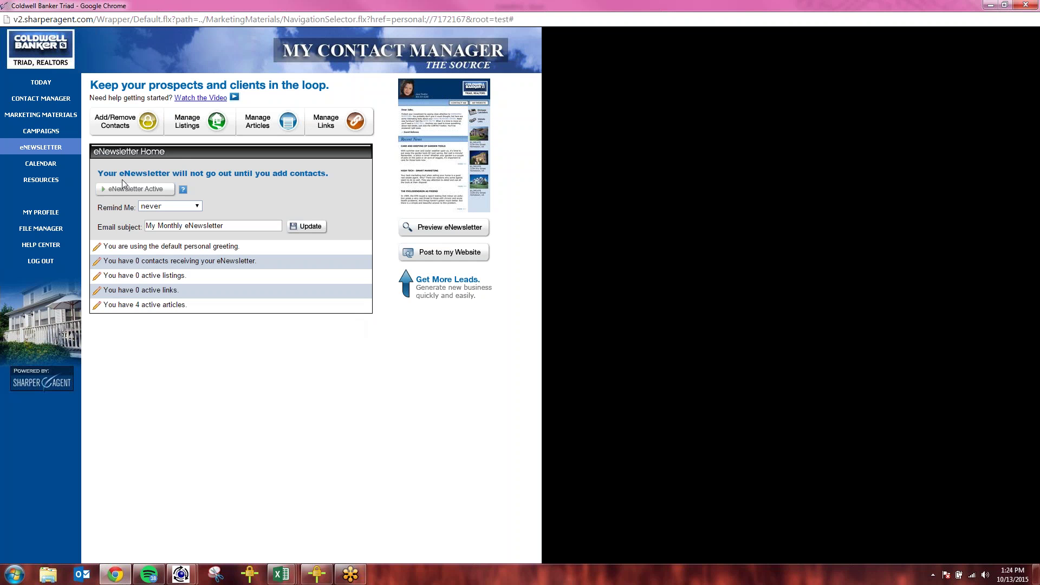
{"action": "left_click", "coordinate": [197, 207]}
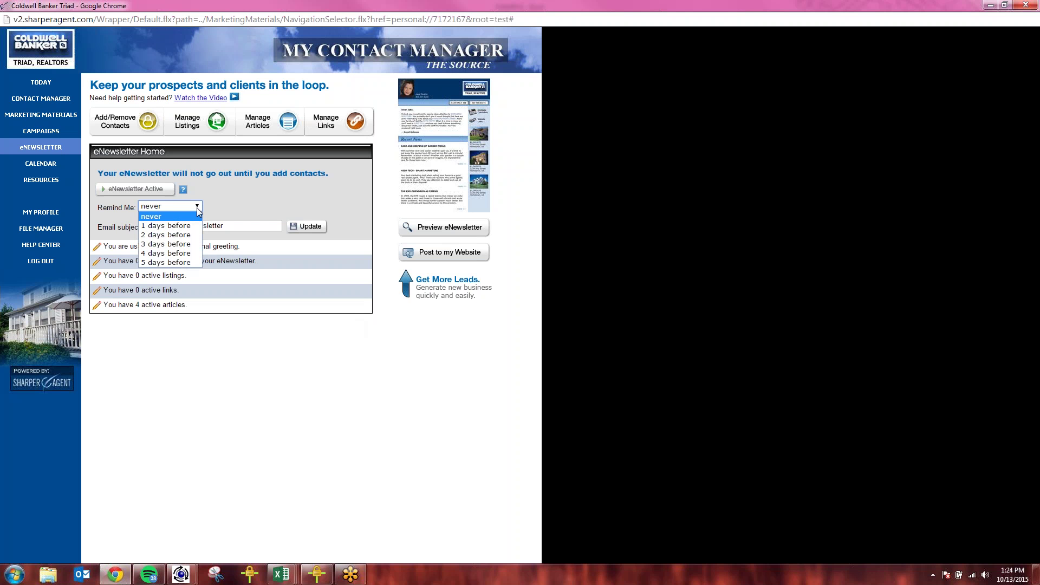
{"action": "left_click", "coordinate": [198, 206]}
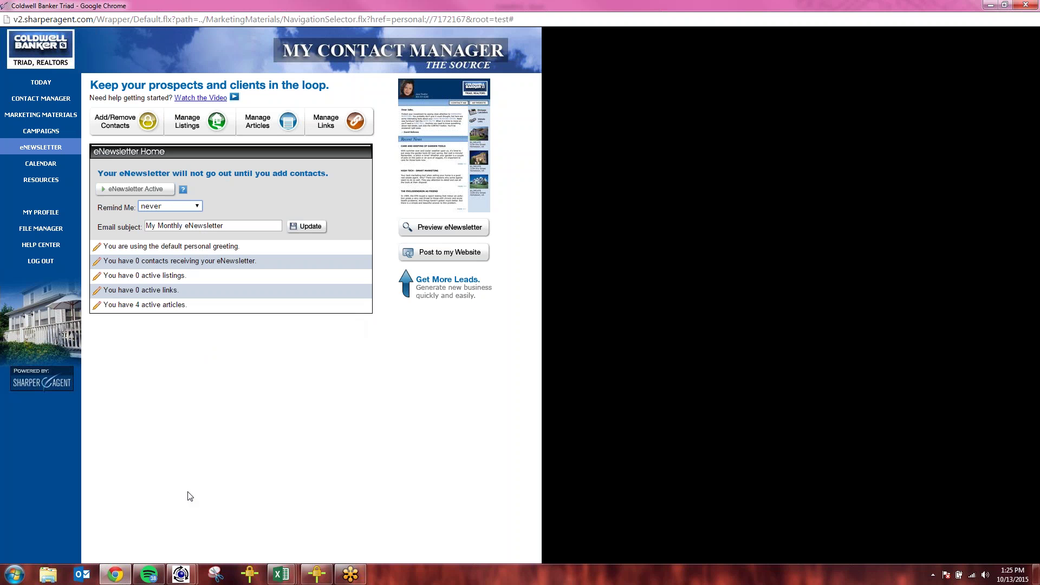
Open the My Profile page
{"action": "left_click", "coordinate": [46, 216]}
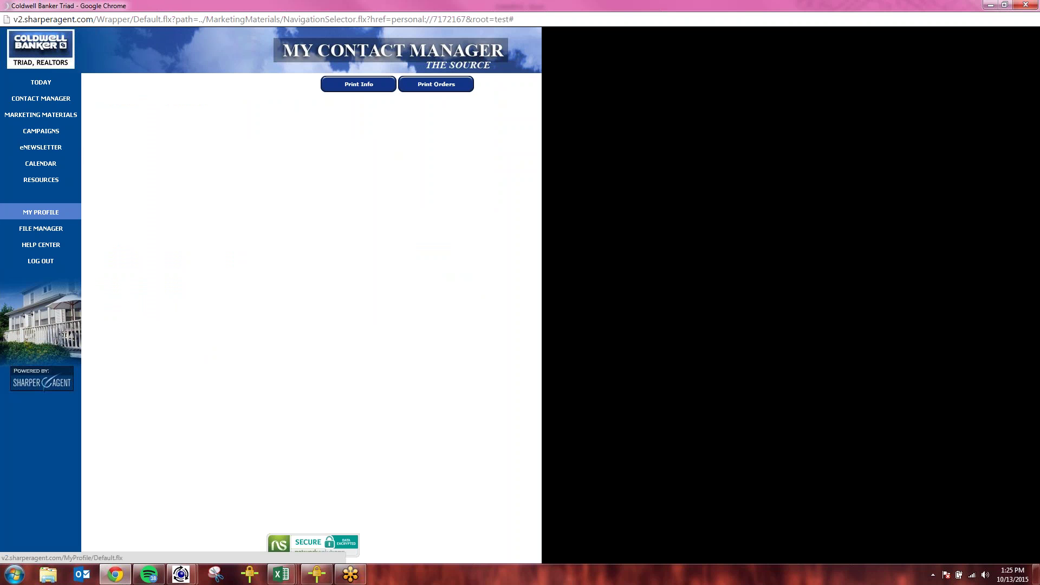